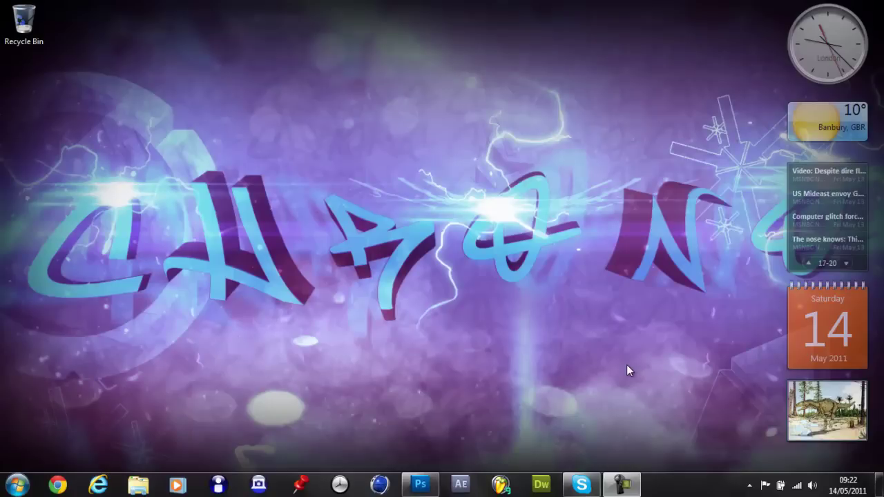
Restore the Photoshop window from the taskbar so it fills the screen
click(434, 487)
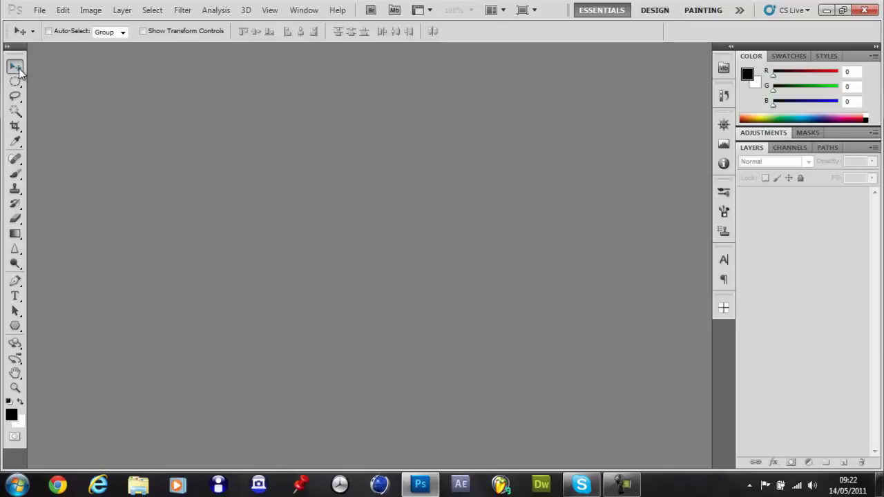
Create a new transparent 1360 × 768 px document, Untitled-1
click(39, 10)
click(43, 23)
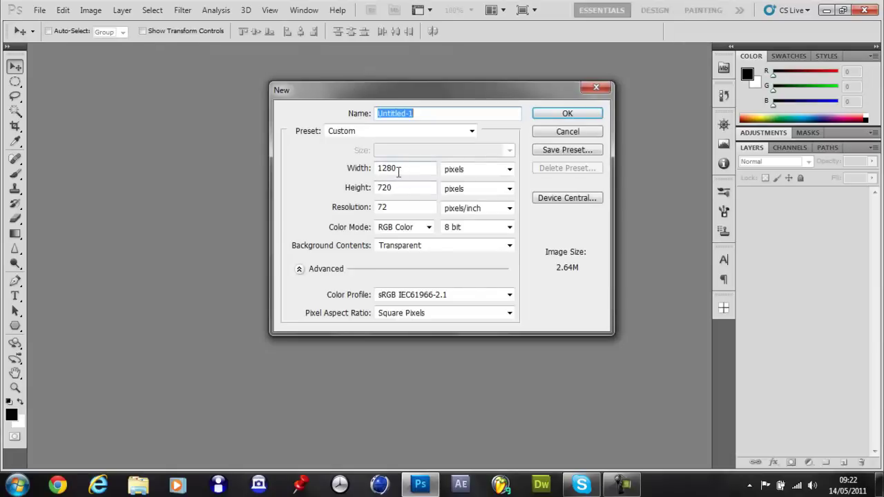
drag(401, 173, 309, 175)
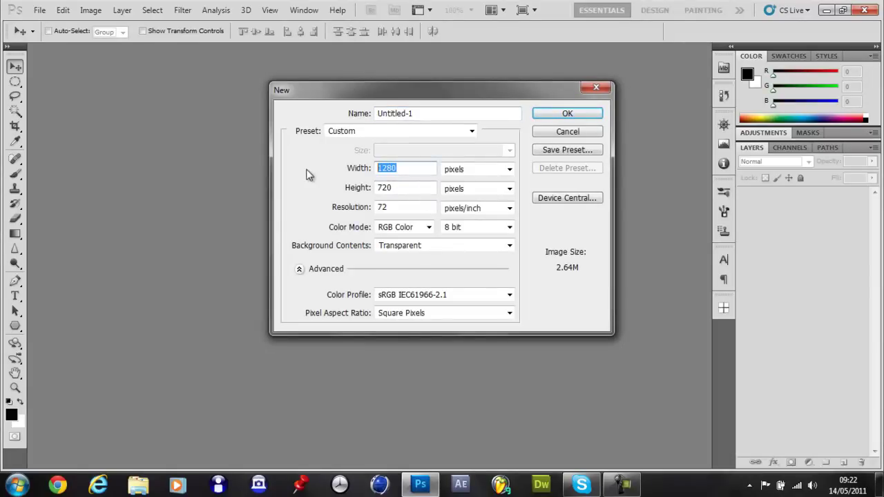
text(1360)
key(Tab)
key(Tab)
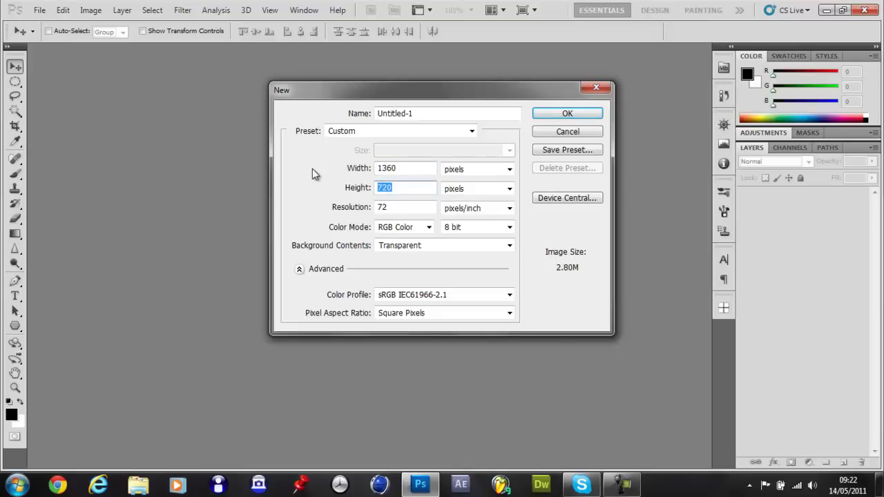
text(786)
key(BackSpace)
key(BackSpace)
text(68)
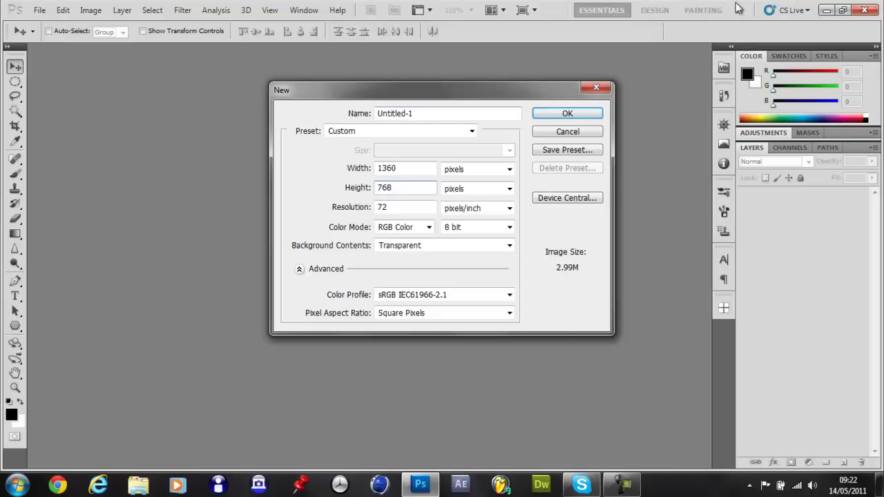
click(590, 115)
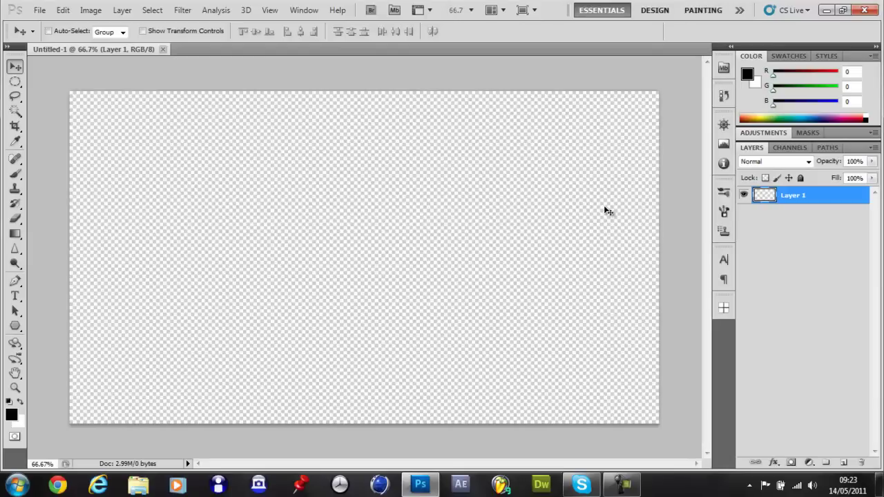
Set the foreground to dark grey 212121 (brightness 13%) and fill Layer 1 with it
key(ctrl+0)
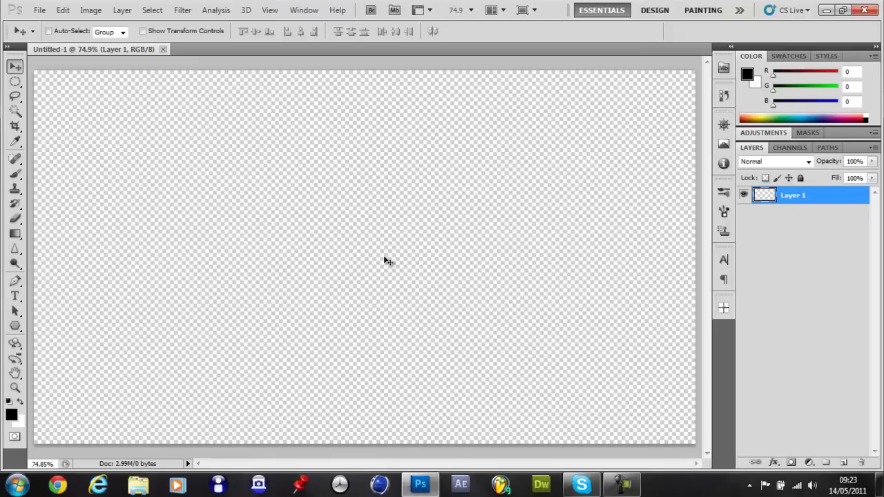
key(alt+BackSpace)
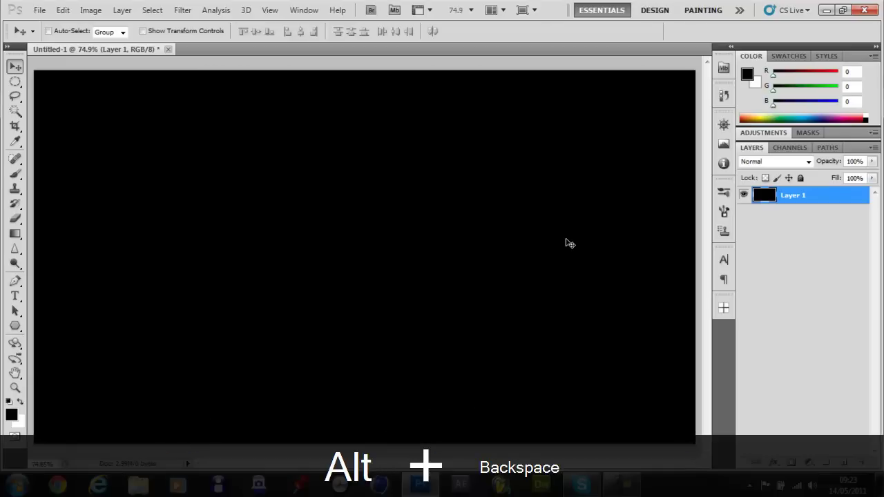
click(11, 414)
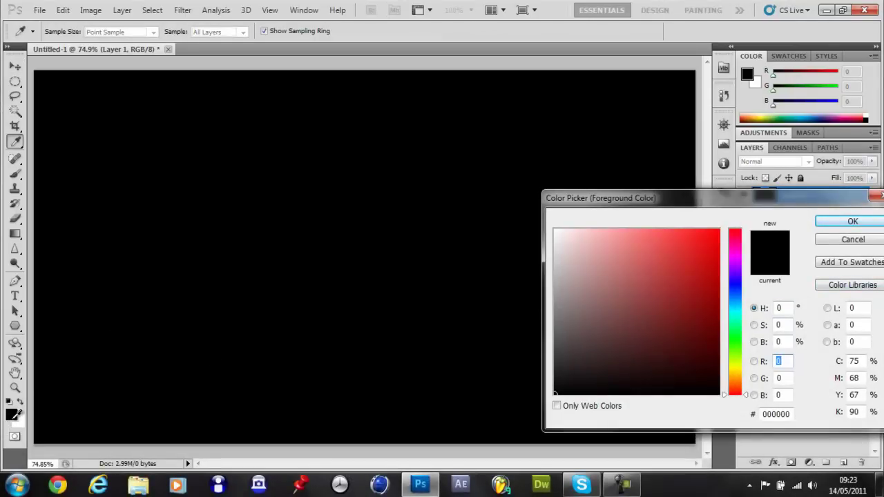
click(786, 341)
text(50)
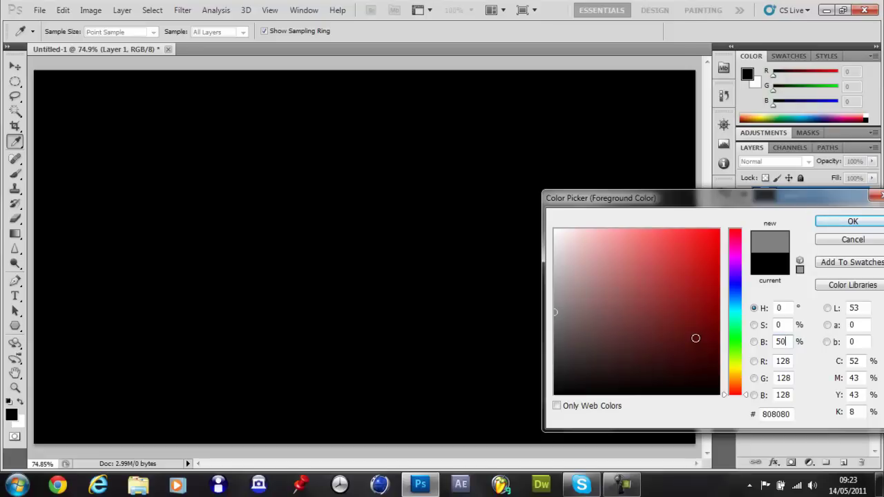
key(BackSpace)
key(BackSpace)
text(13)
key(Return)
key(v)
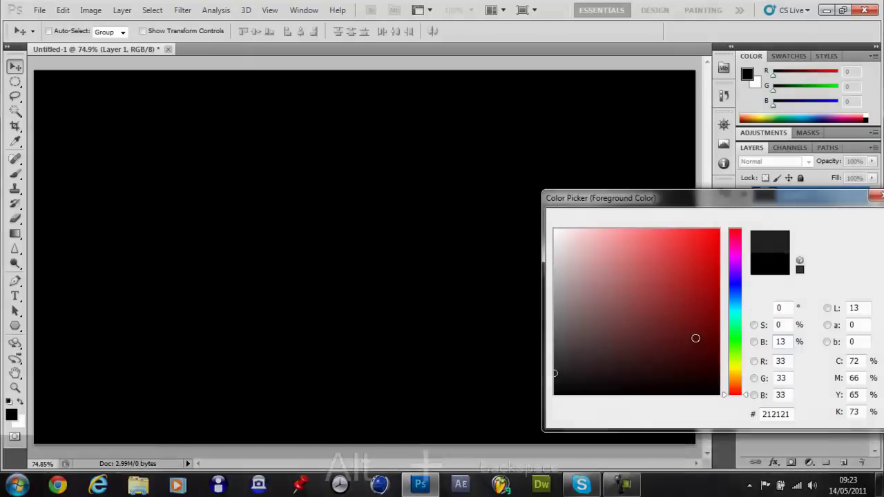
key(alt+BackSpace)
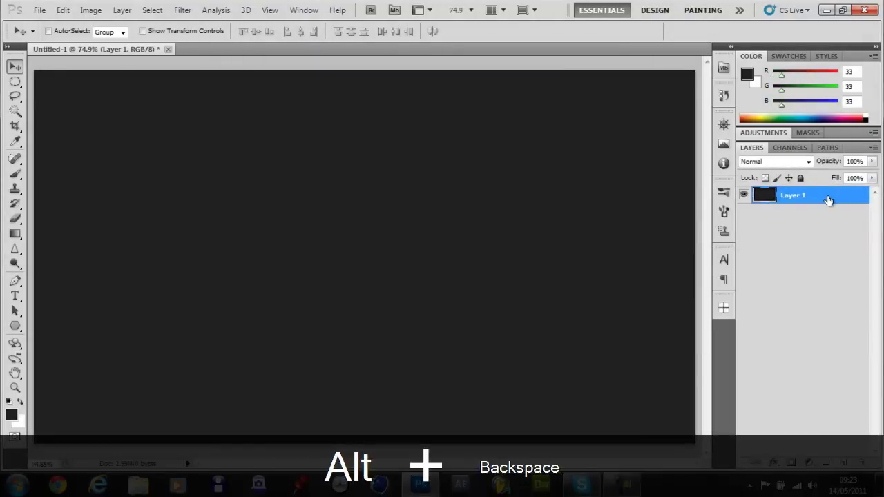
Add an Overlay-blended Gradient Overlay to Layer 1 using a dark-to-purple gradient preset
double_click(827, 201)
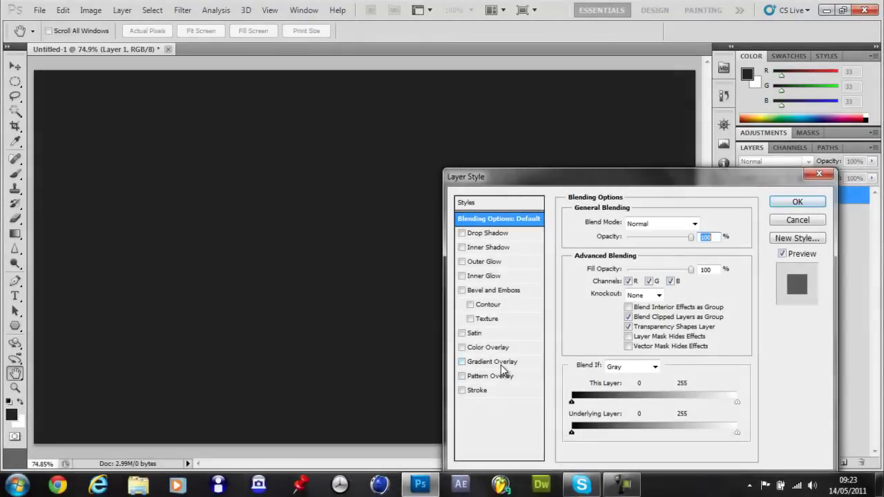
click(508, 362)
click(659, 224)
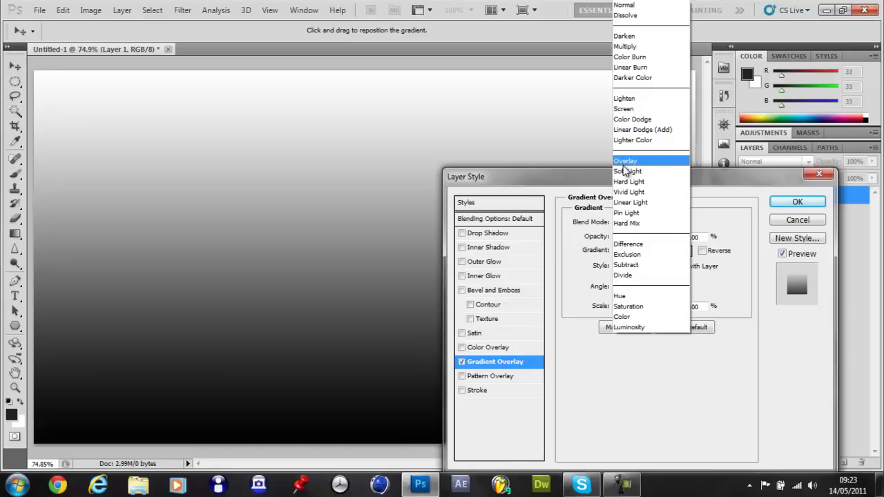
click(624, 162)
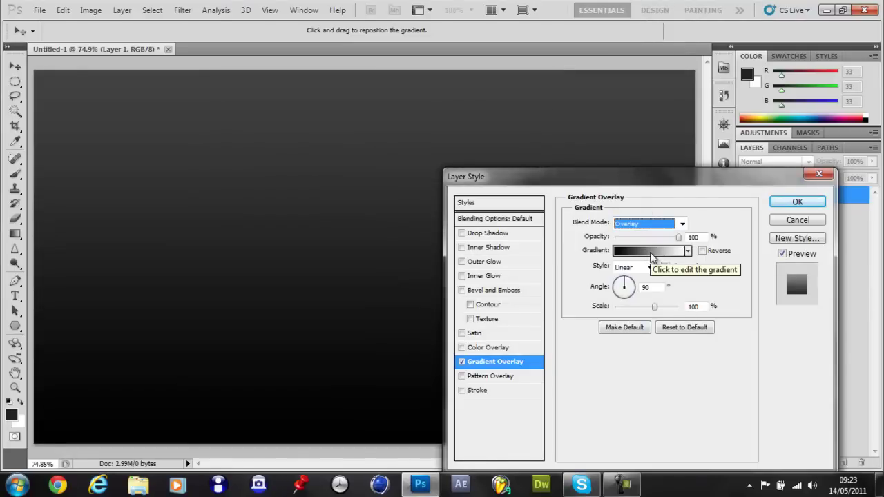
click(651, 253)
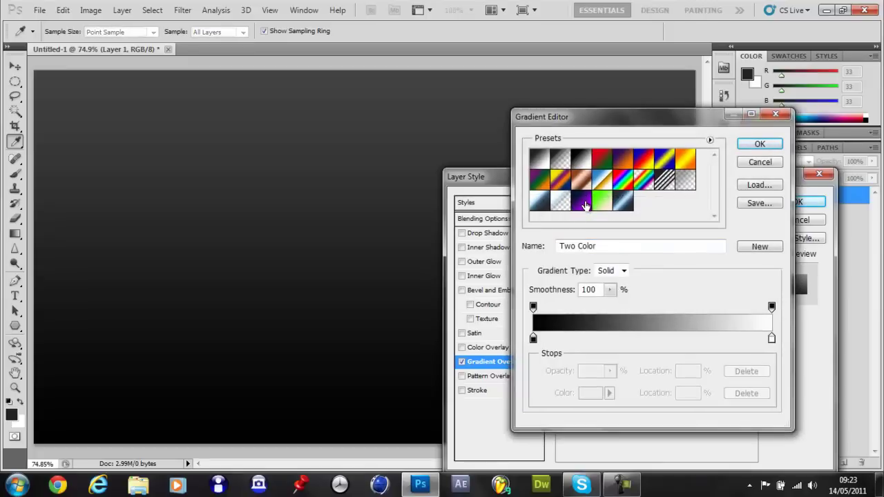
click(585, 206)
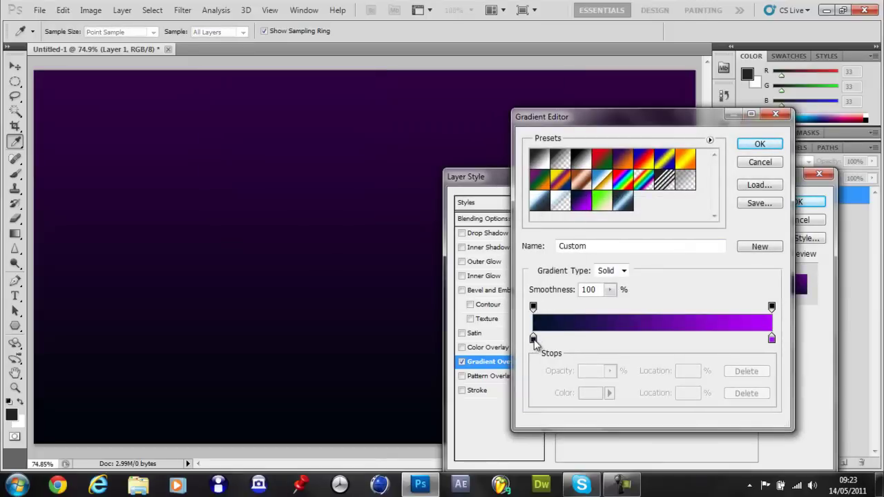
Set the gradient stops to navy 00152a and purple b400ff
double_click(533, 338)
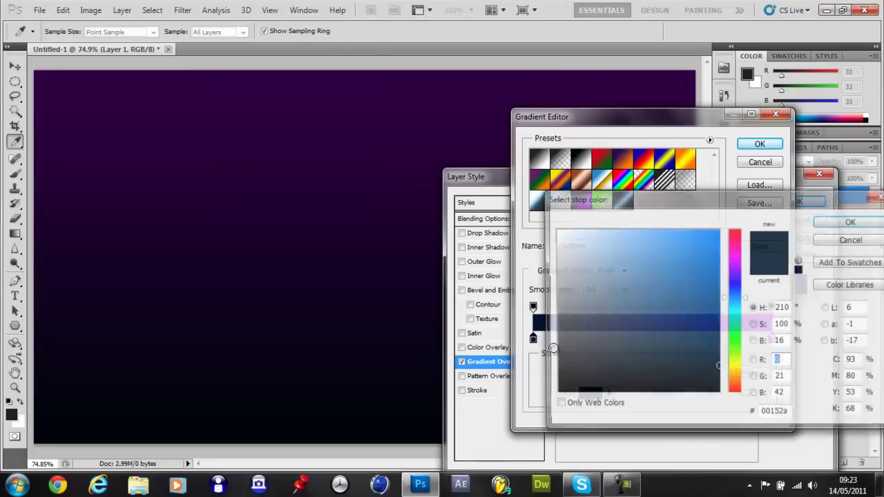
drag(791, 413, 714, 414)
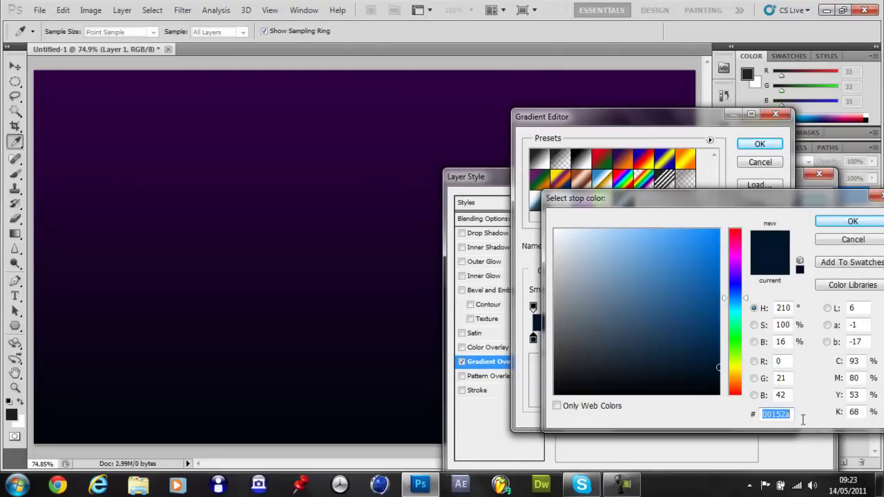
text(00152a)
click(829, 225)
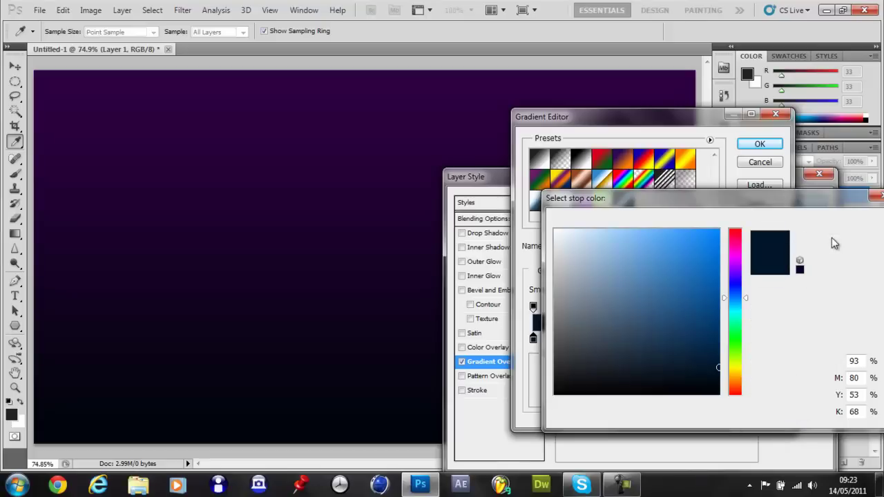
click(772, 339)
double_click(772, 338)
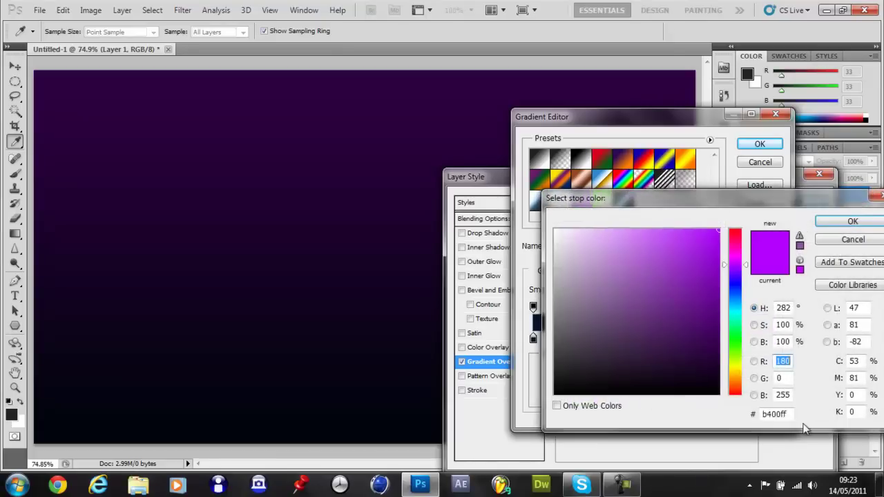
drag(792, 413, 750, 417)
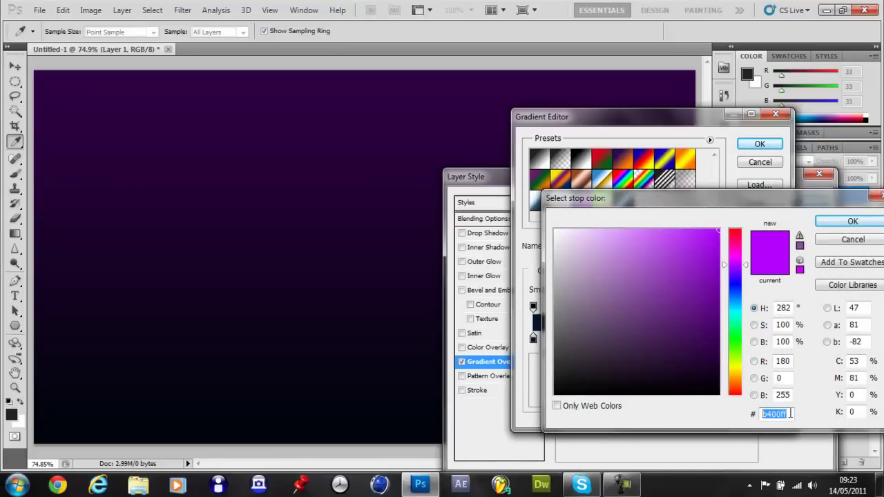
click(850, 222)
Review both stop colours, confirm the gradient, and set the overlay angle to 45°
click(533, 339)
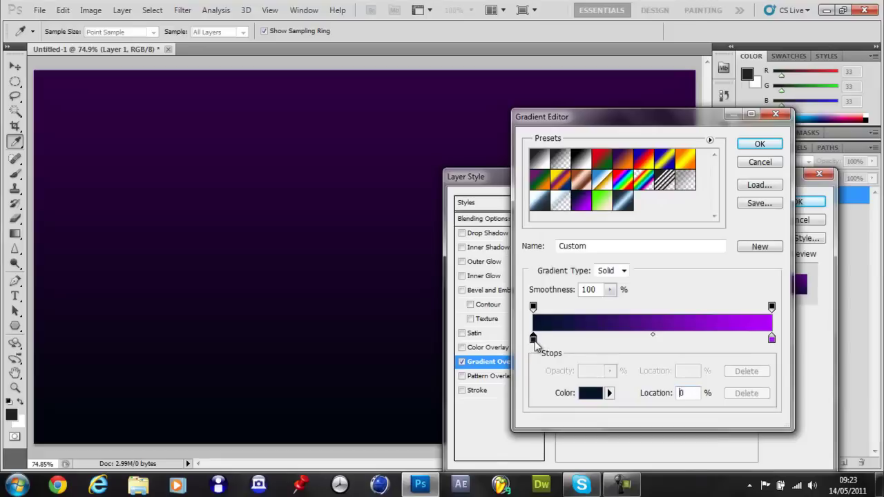
double_click(534, 339)
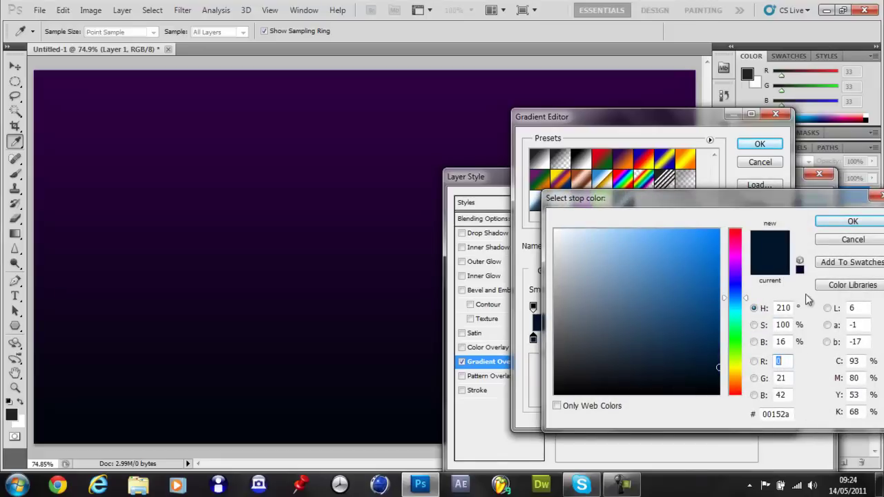
click(851, 240)
click(772, 339)
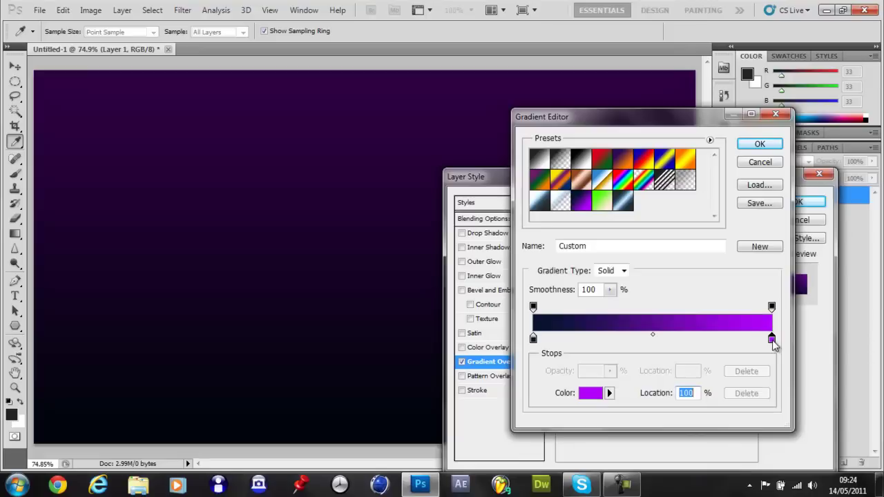
double_click(772, 340)
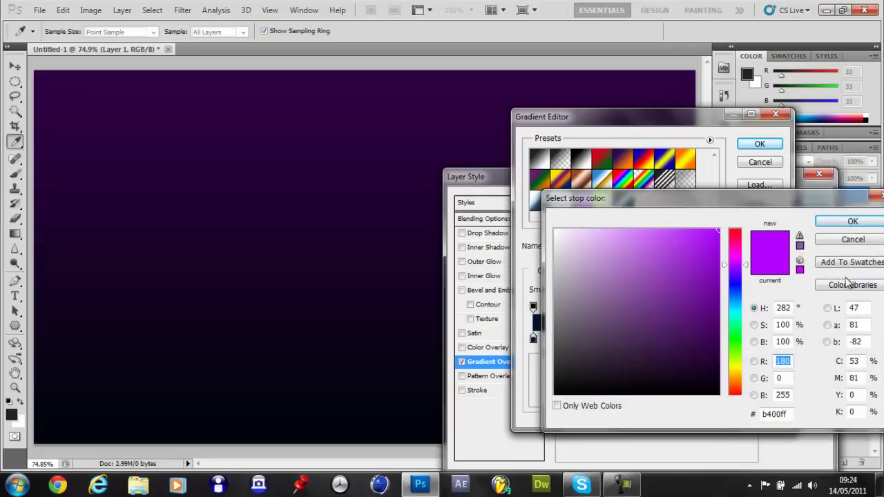
click(851, 240)
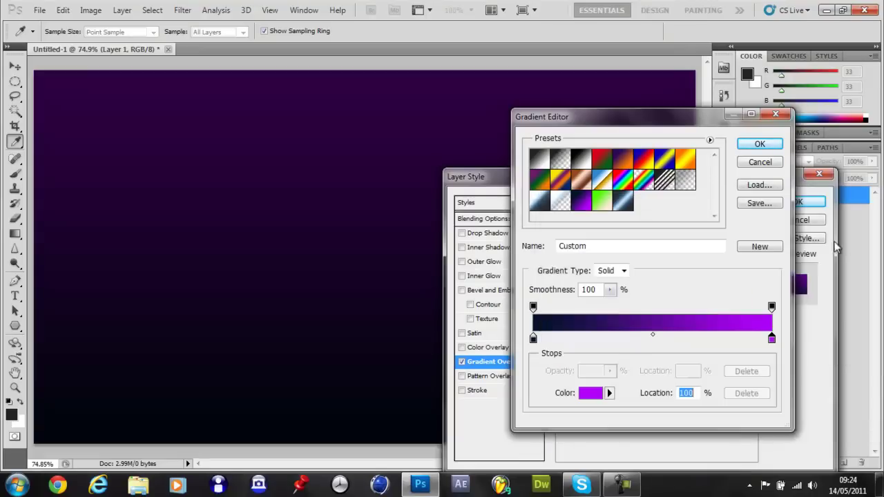
click(759, 144)
click(663, 289)
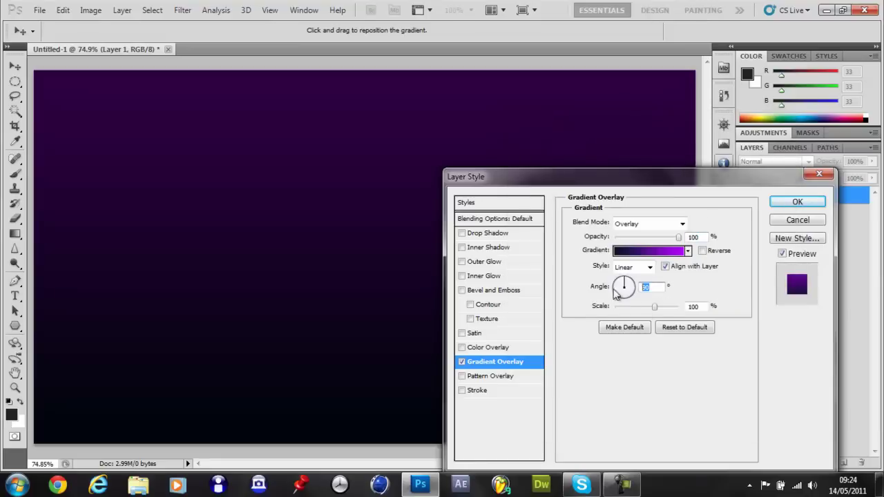
text(45)
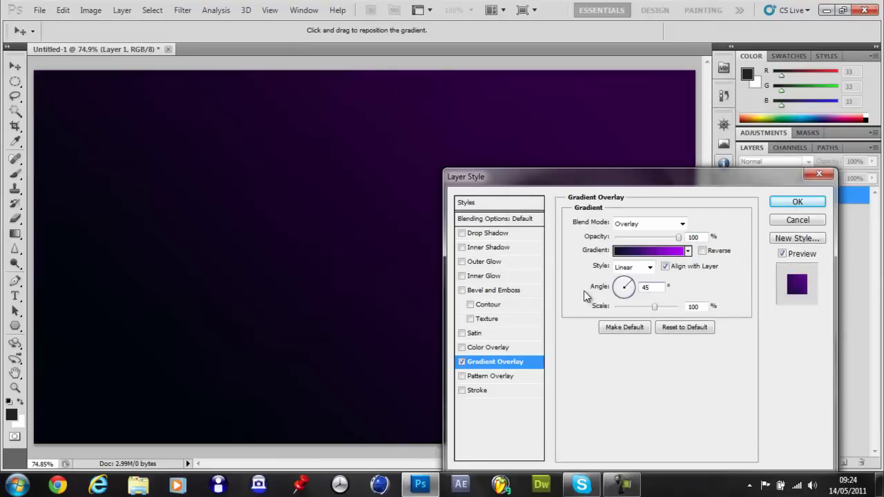
click(797, 201)
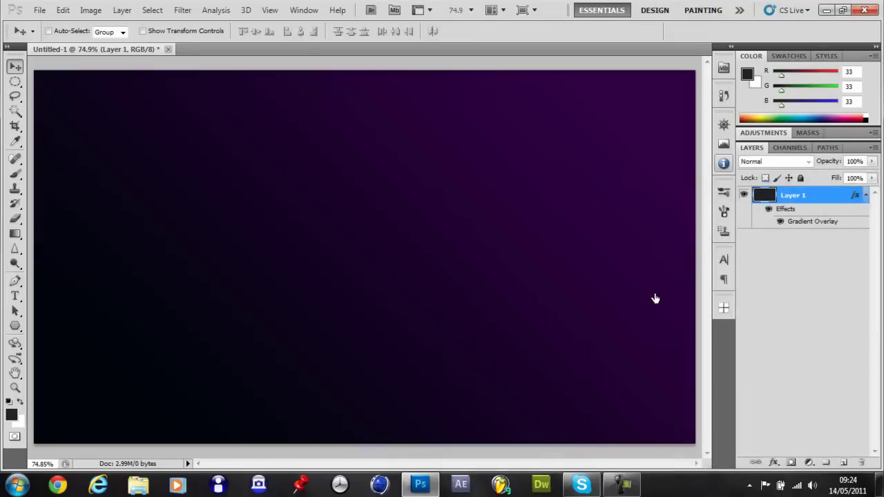
Merge Layer 1 with a new empty layer to flatten its gradient effects
click(866, 196)
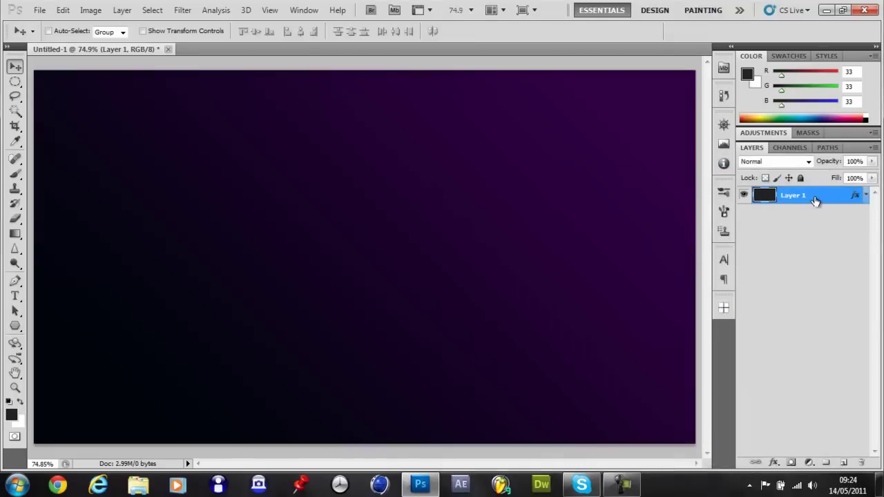
right_click(815, 199)
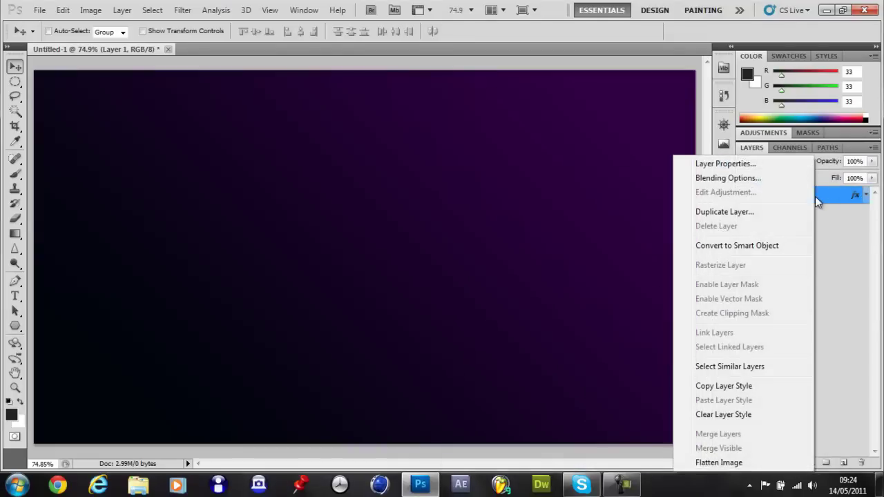
click(830, 394)
click(840, 458)
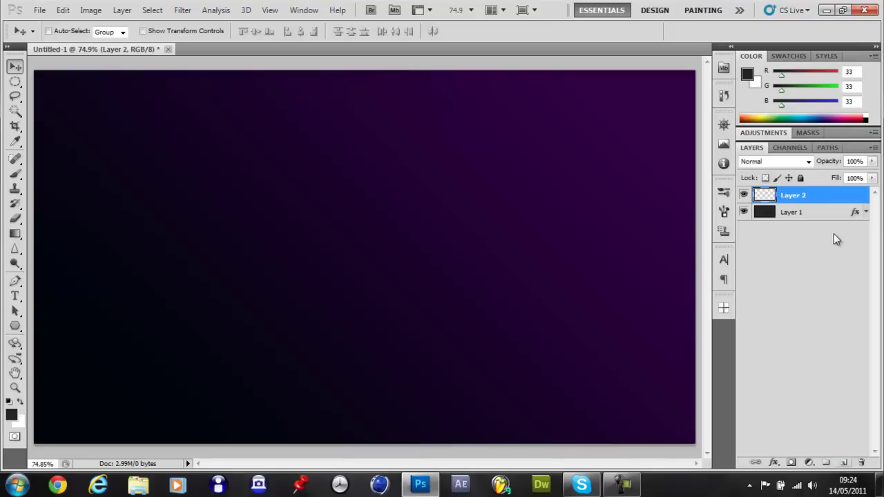
shift+click(819, 217)
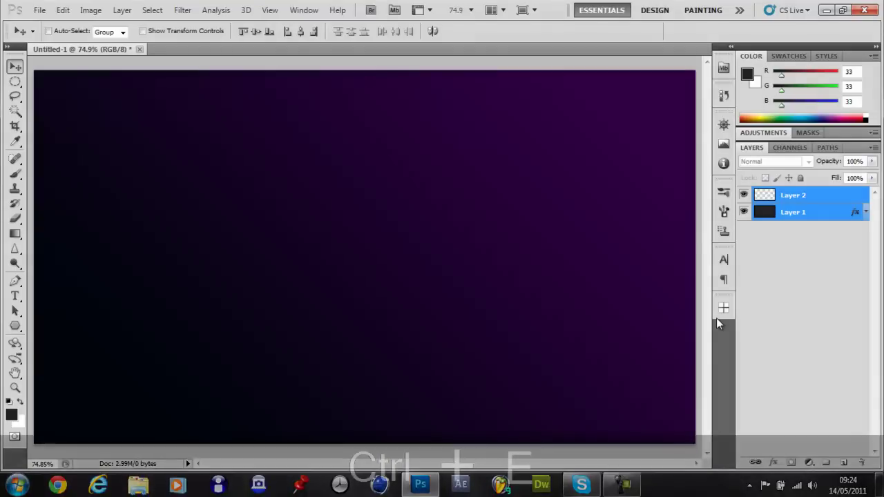
key(ctrl+e)
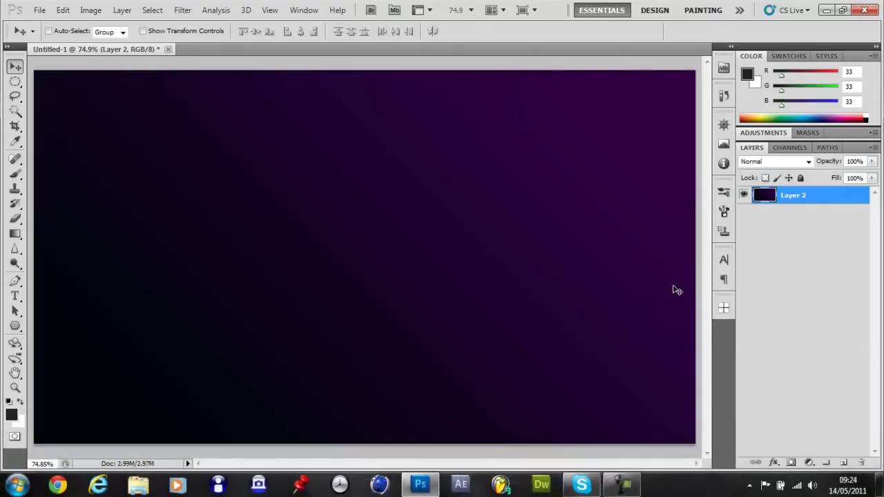
key(b)
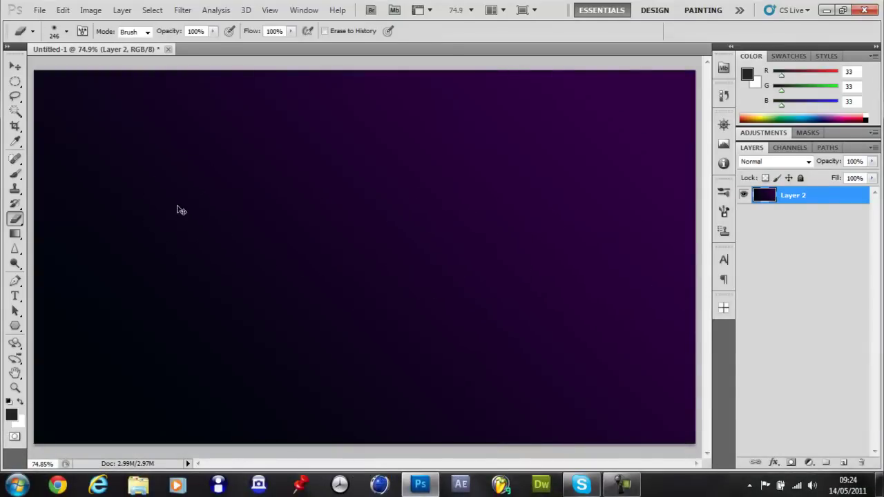
key(v)
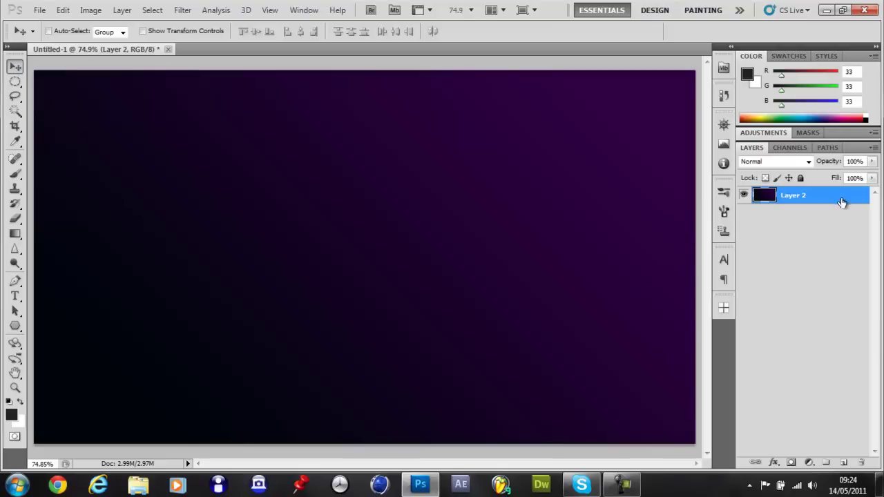
Rename the merged layer to 'Background'
double_click(794, 196)
double_click(793, 197)
text(Background)
key(Return)
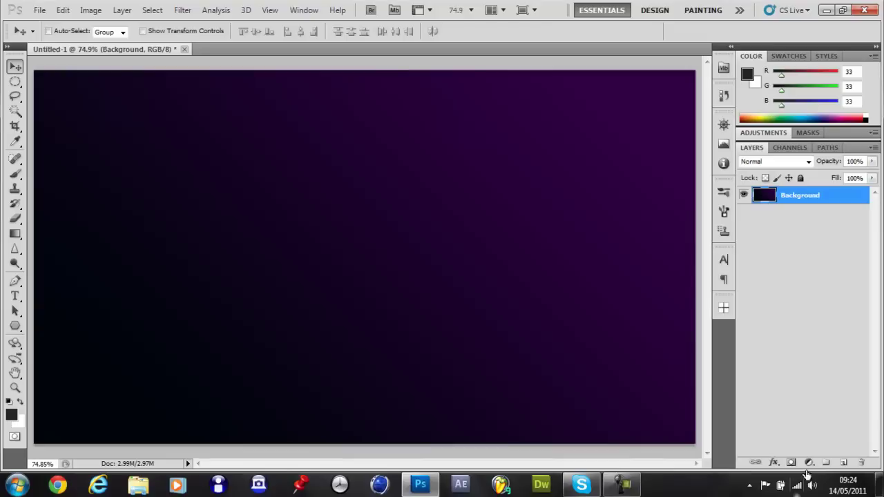
Create a layer group named 'Bokeh' with a new empty Layer 1 inside it
click(827, 462)
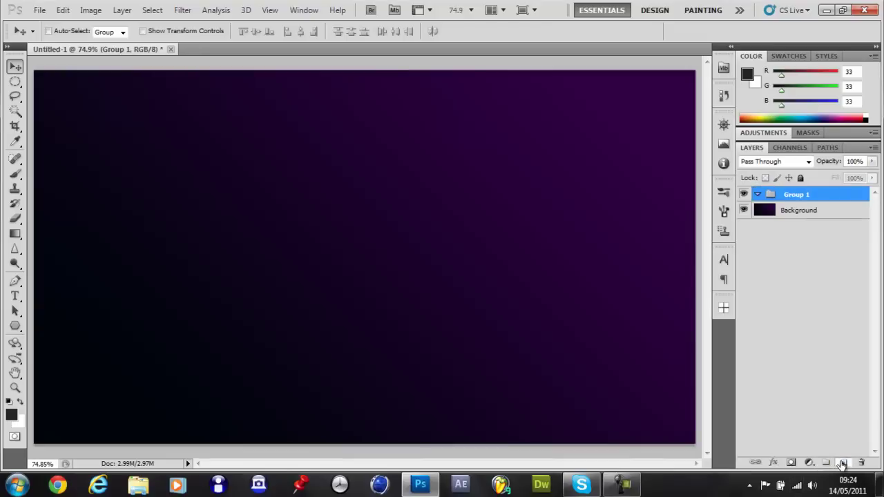
click(843, 463)
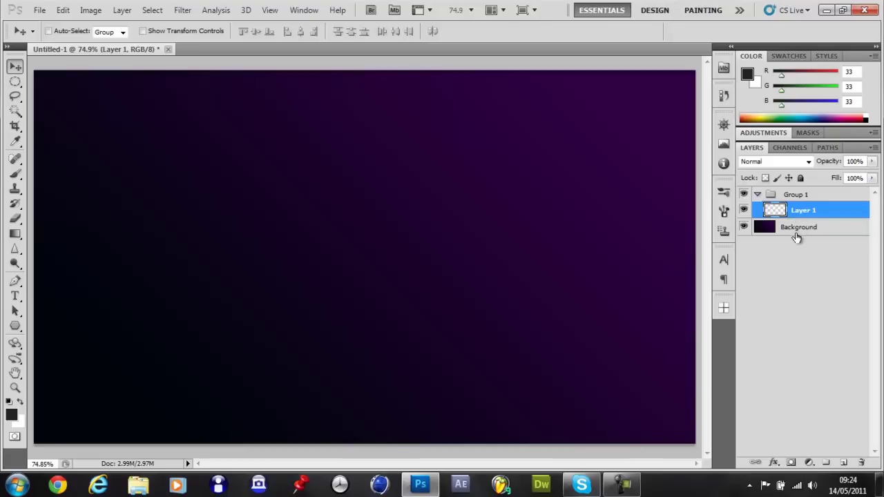
double_click(794, 195)
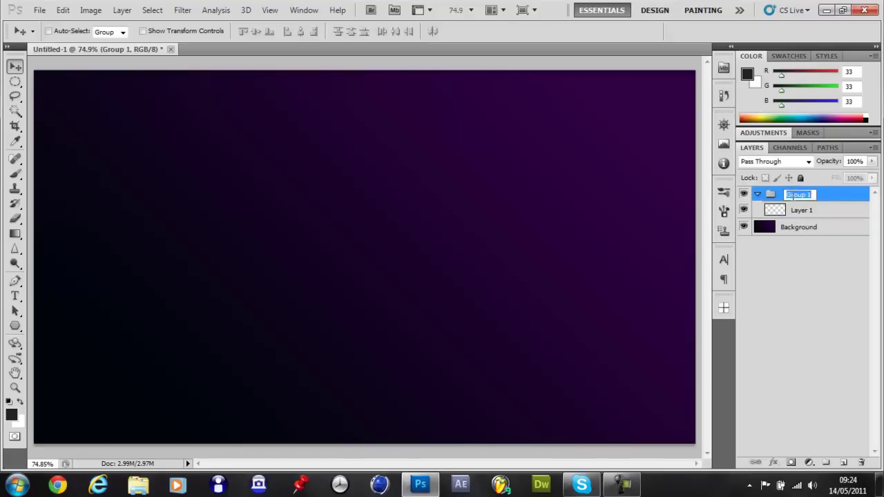
text(Bokeh)
key(Return)
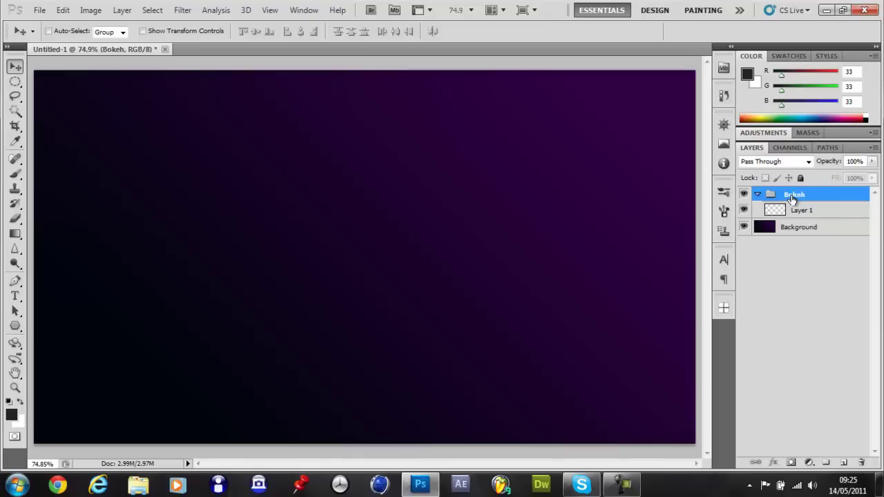
Set up the Brush tool as a 500 px soft brush
click(14, 174)
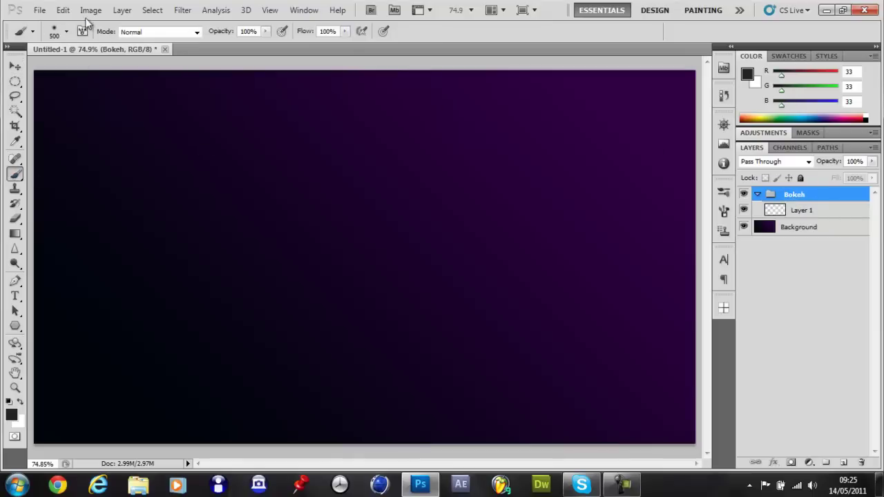
click(67, 32)
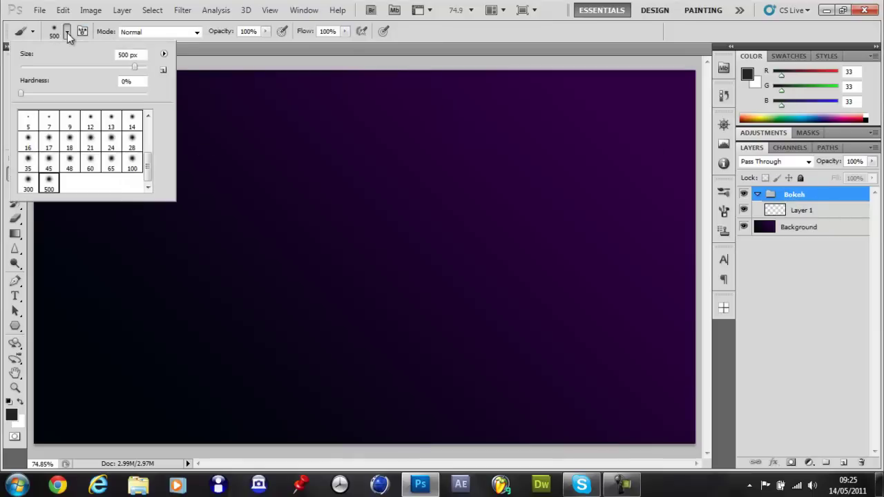
click(164, 55)
key(Escape)
key(Escape)
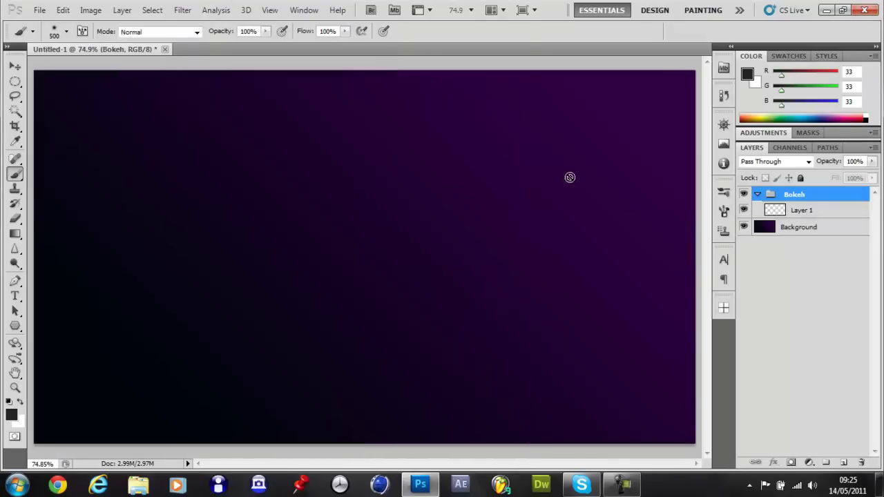
On a new layer above the Bokeh group, fill an elliptical selection with black
click(844, 462)
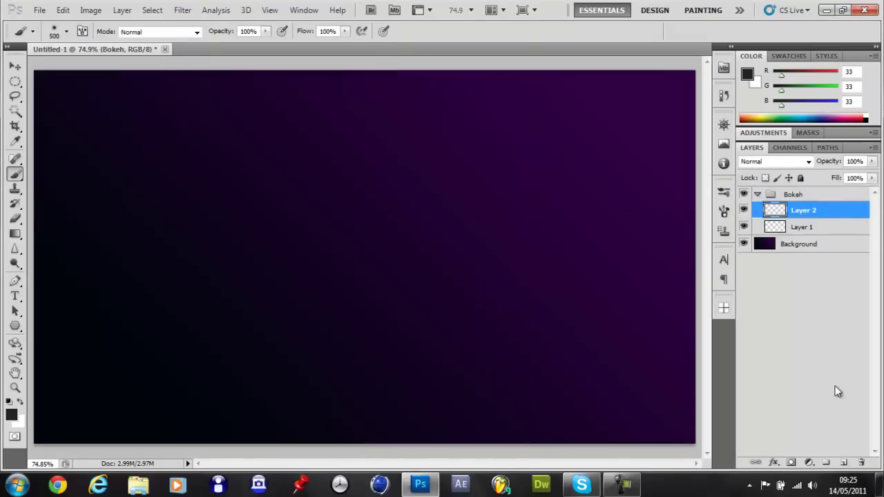
drag(808, 203, 812, 191)
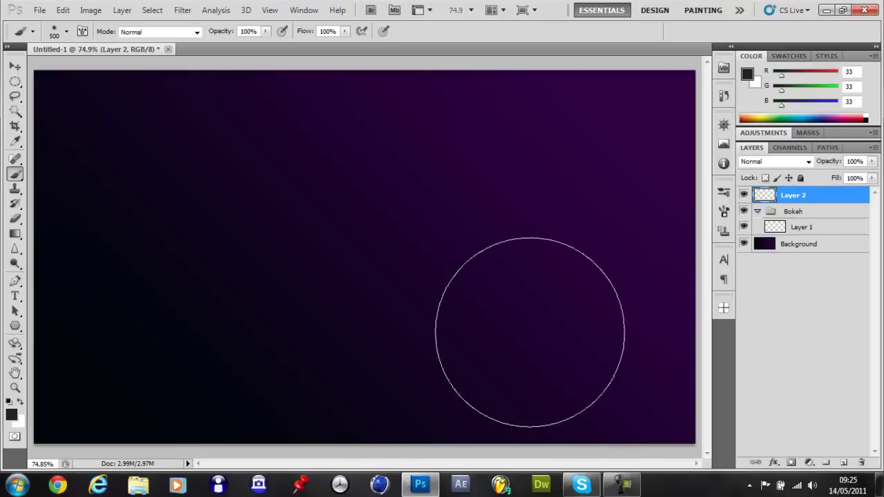
click(15, 82)
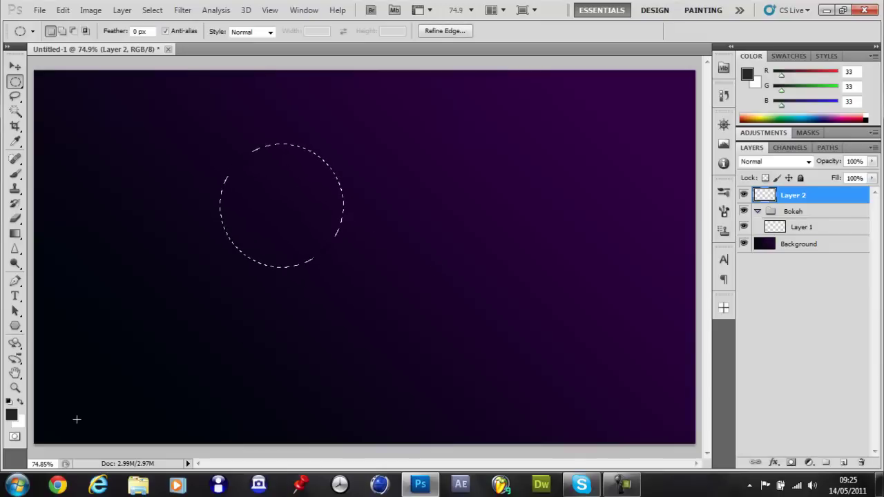
key(d)
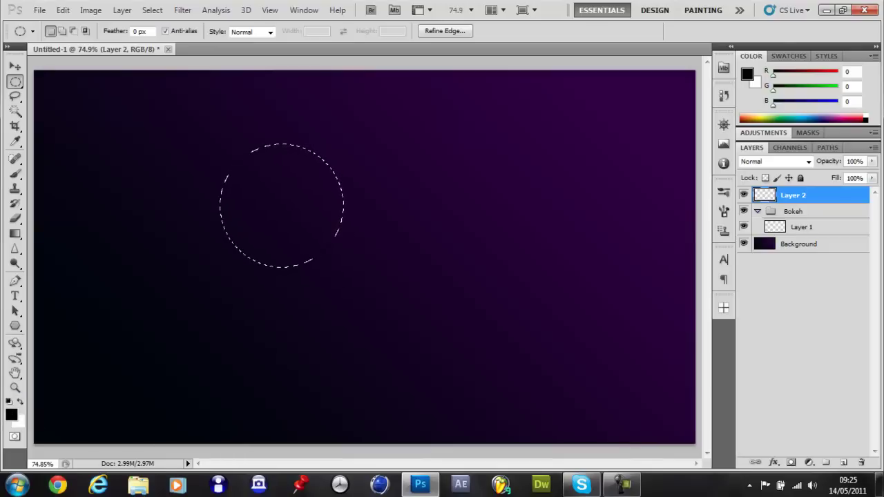
key(alt+BackSpace)
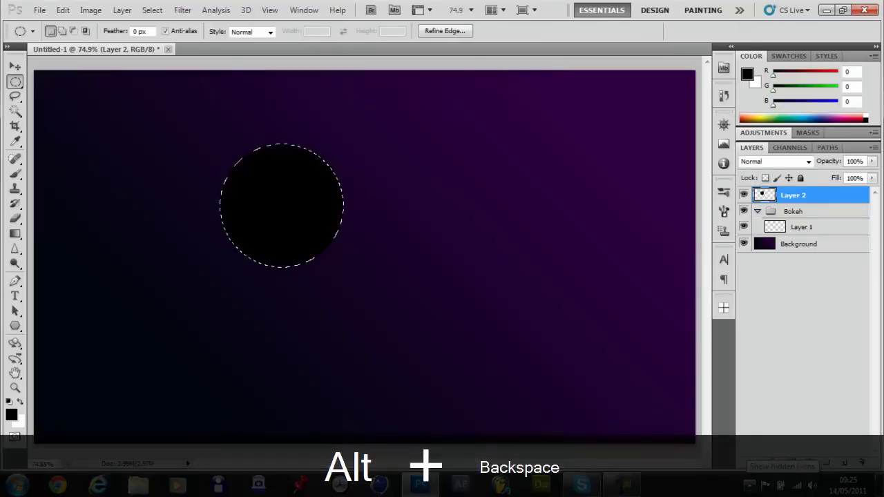
key(v)
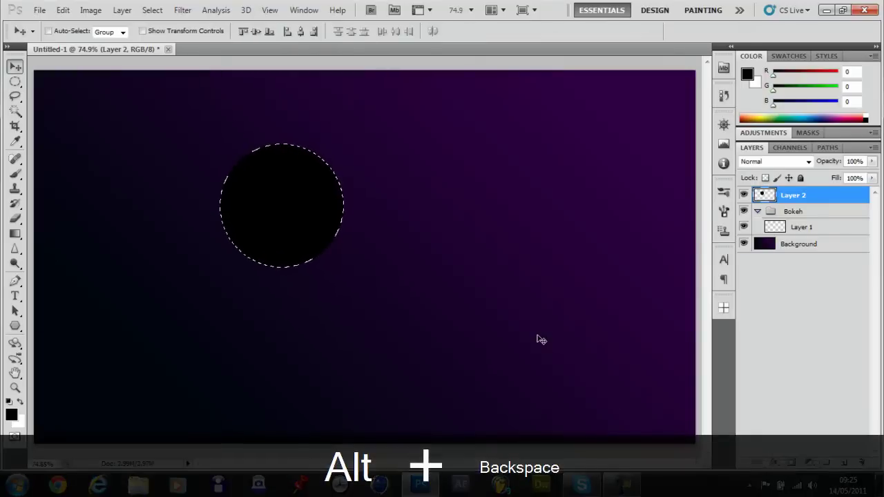
key(ctrl+d)
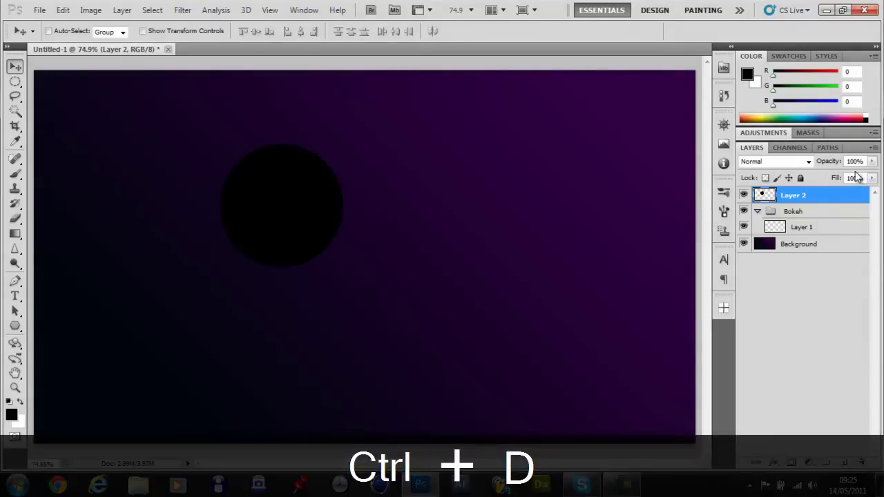
Set Layer 2's fill to 50%, hide Background, and add a 6 px black stroke
text(50)
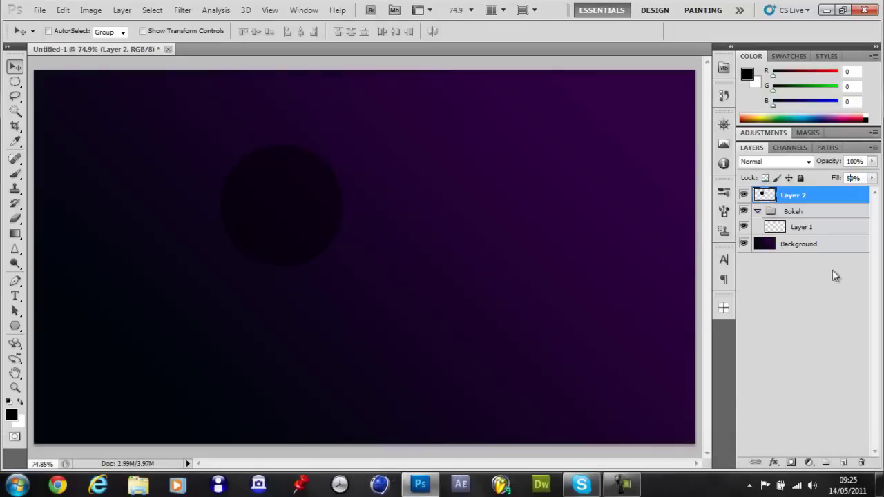
click(742, 247)
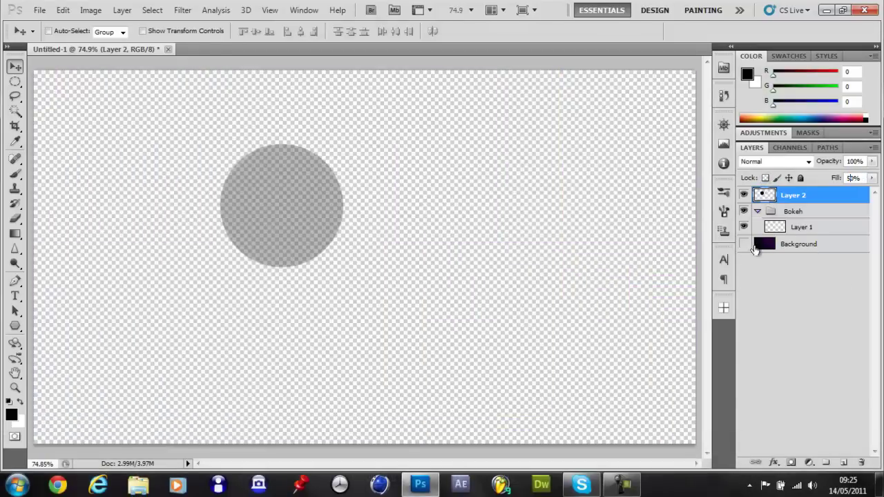
double_click(835, 199)
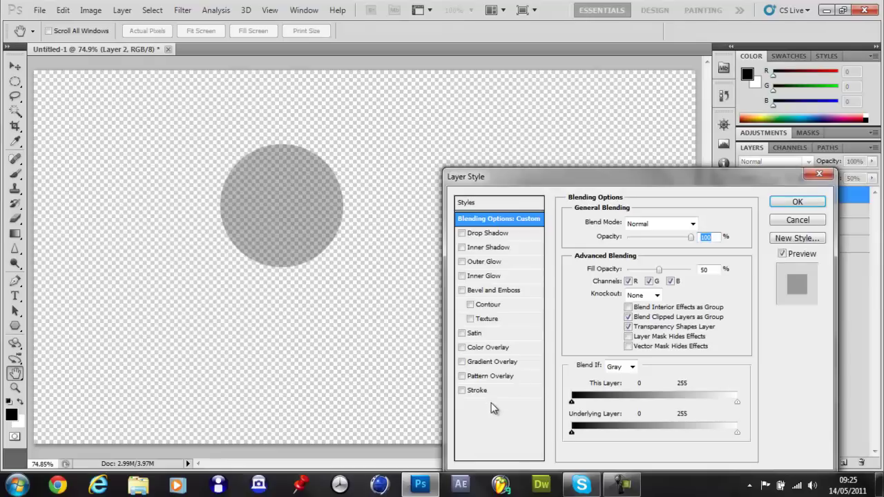
click(489, 389)
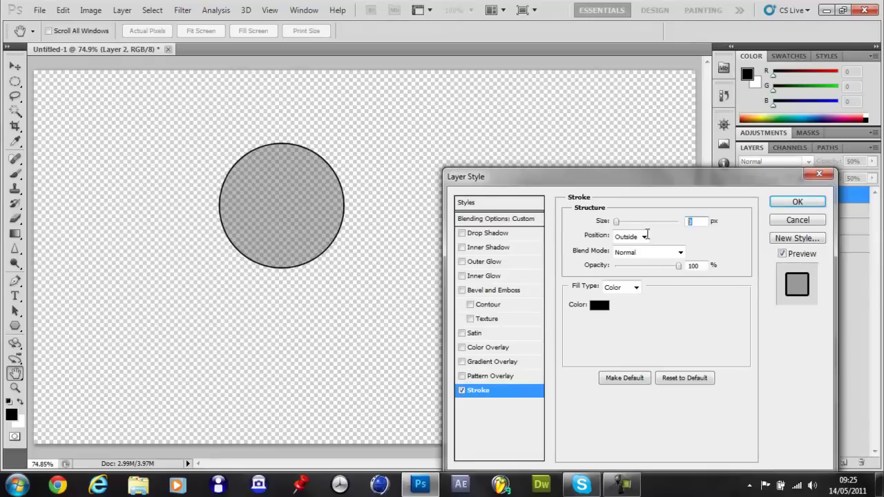
text(6)
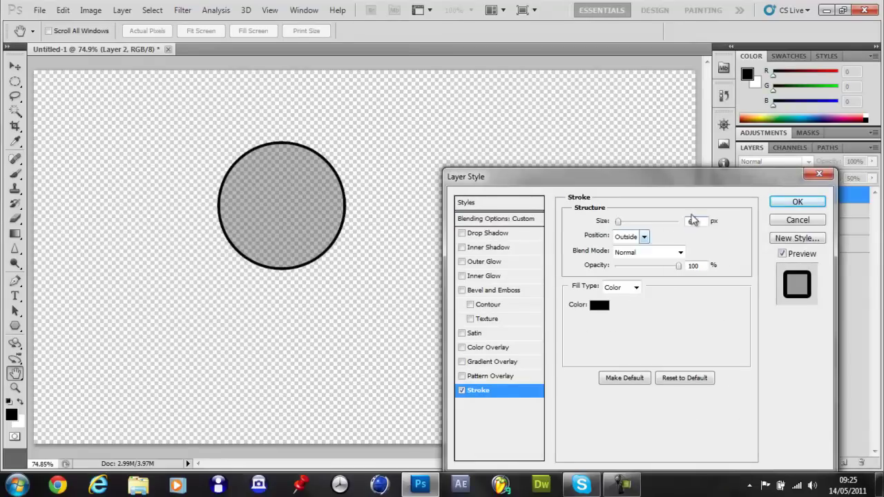
click(797, 201)
right_click(844, 442)
key(Escape)
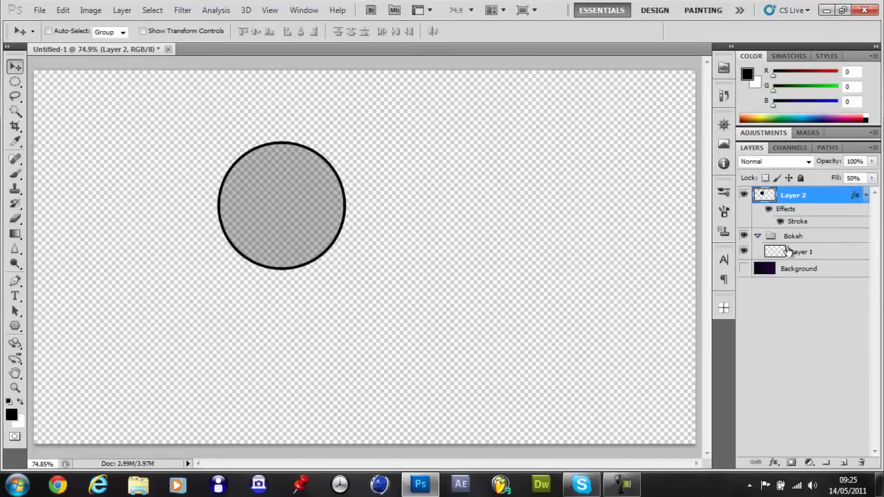
Merge the stroked circle into a plain layer and move it toward the canvas centre
click(844, 462)
shift+click(807, 215)
key(ctrl+e)
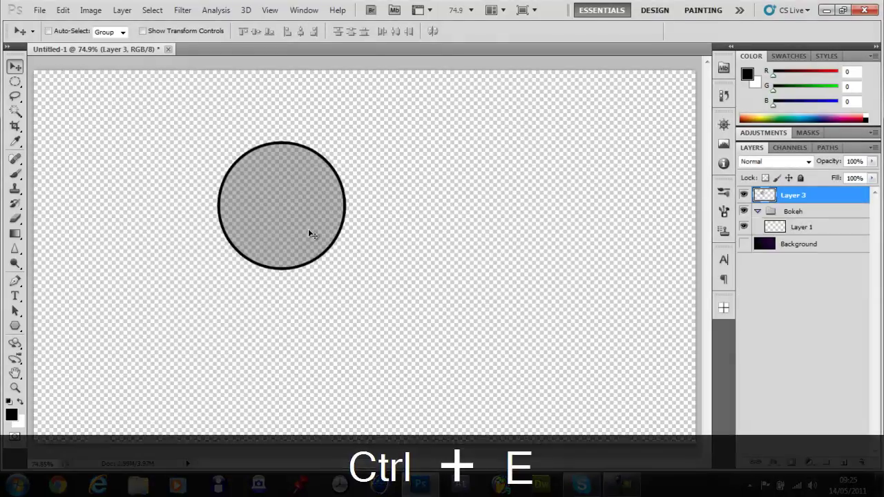
drag(311, 234, 379, 261)
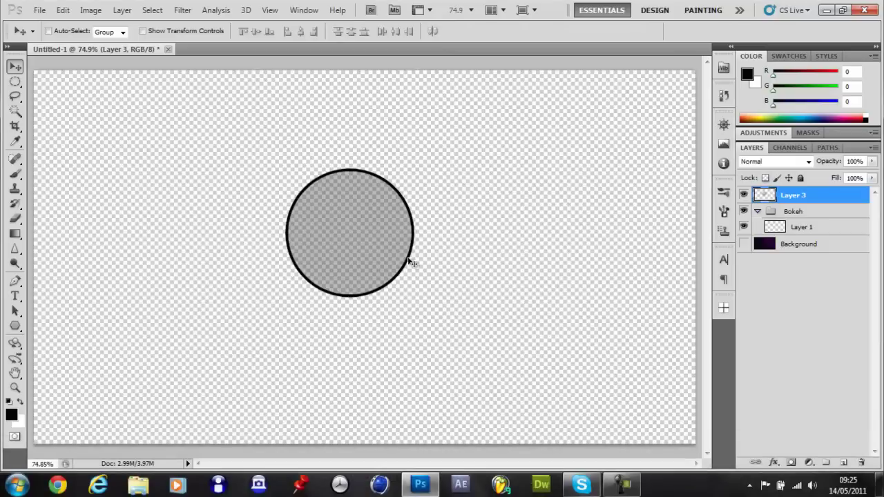
Define the circle as a brush preset named 'bokeh'
click(63, 10)
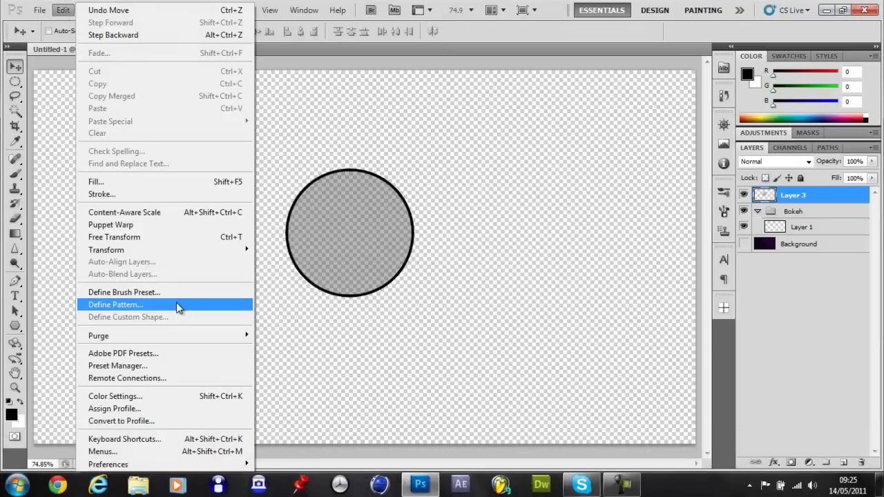
click(181, 297)
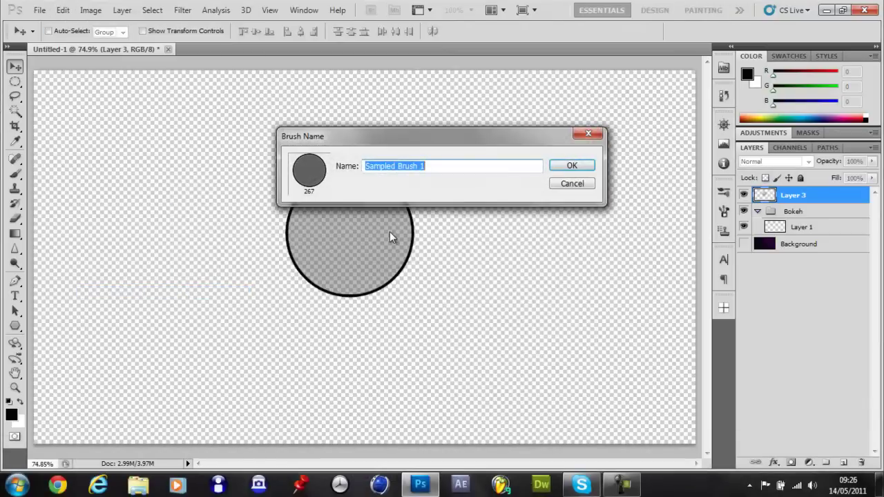
text(bokeh)
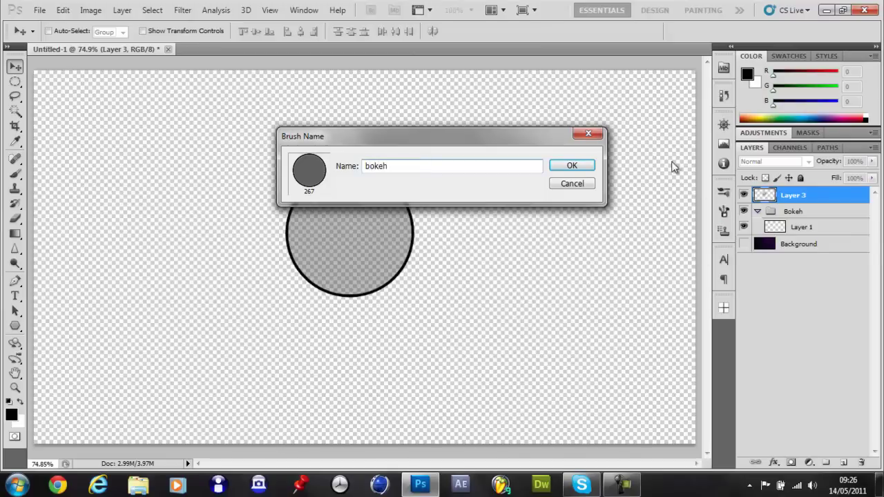
click(577, 165)
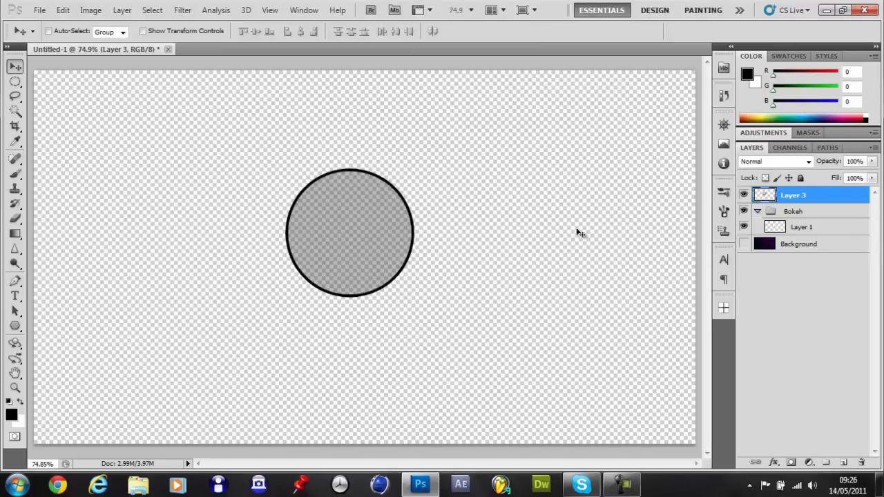
Delete the circle layer, show Background again, and pick the Brush with white foreground
key(Delete)
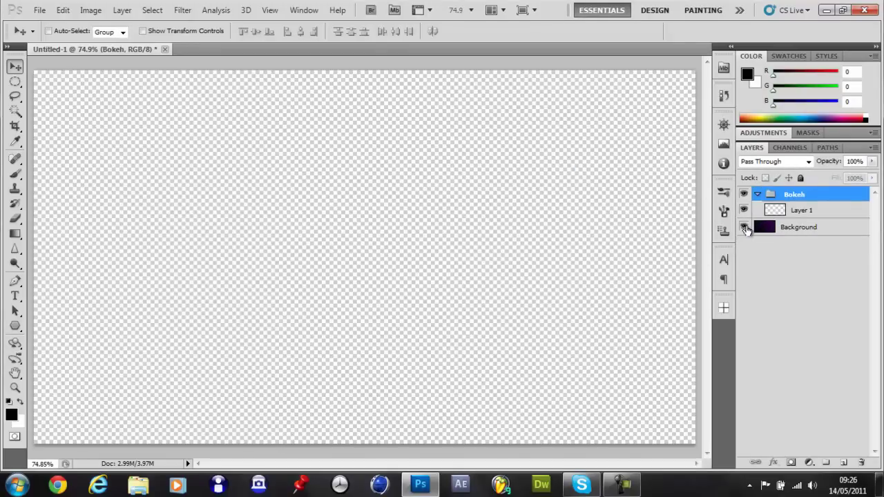
click(744, 227)
click(822, 215)
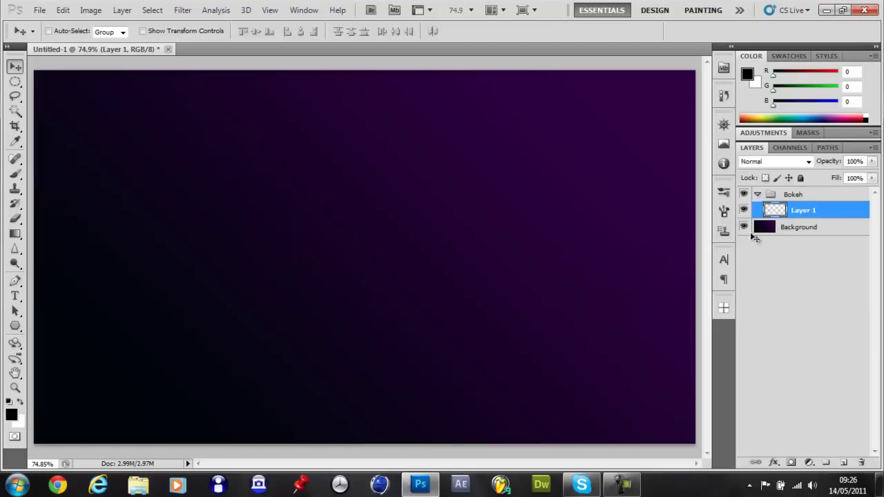
click(15, 173)
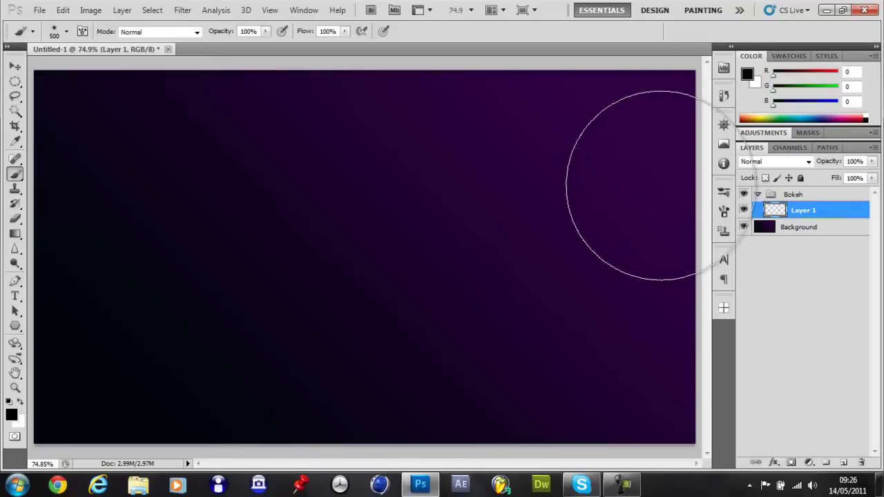
key(x)
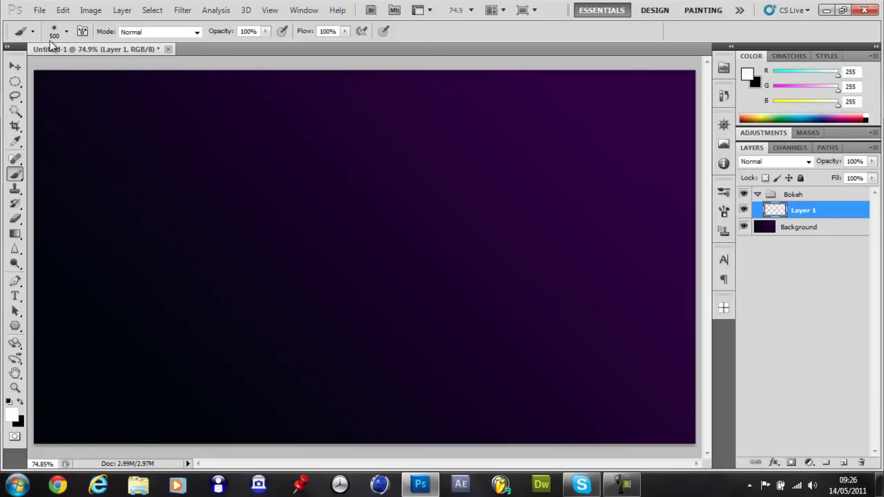
Set the Bokeh group's blend mode to Color Dodge and reselect Layer 1
click(810, 163)
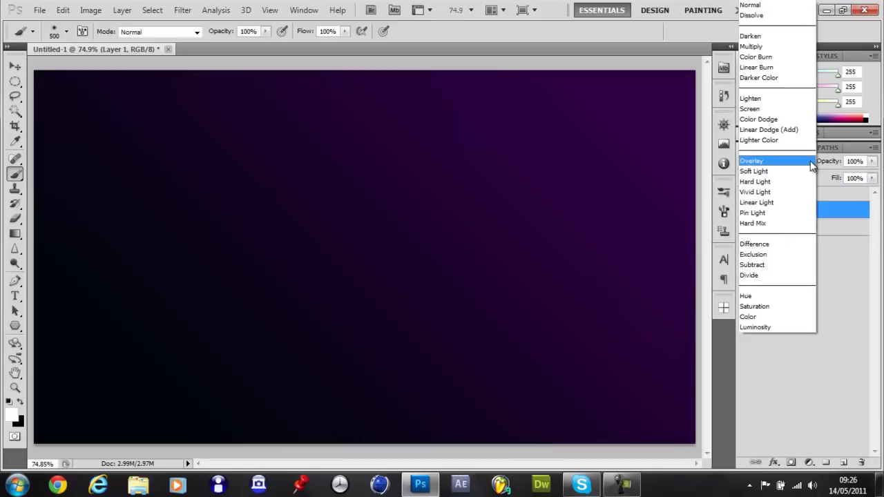
click(848, 201)
click(846, 197)
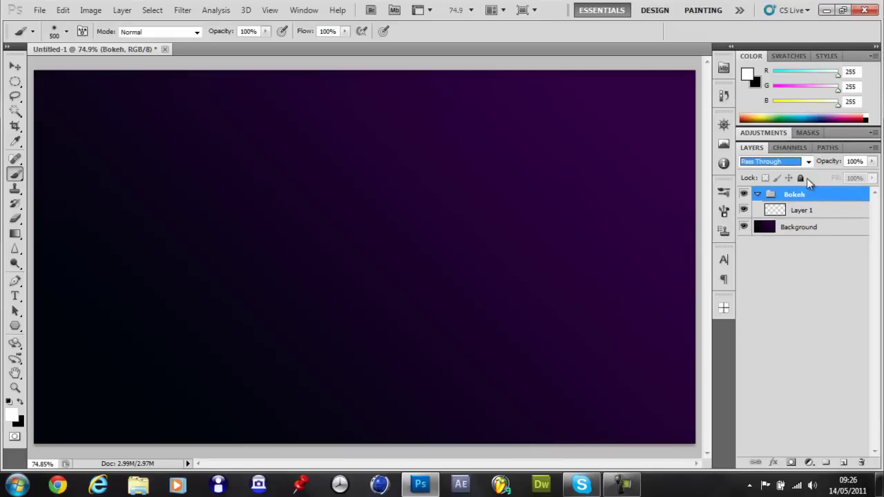
click(809, 165)
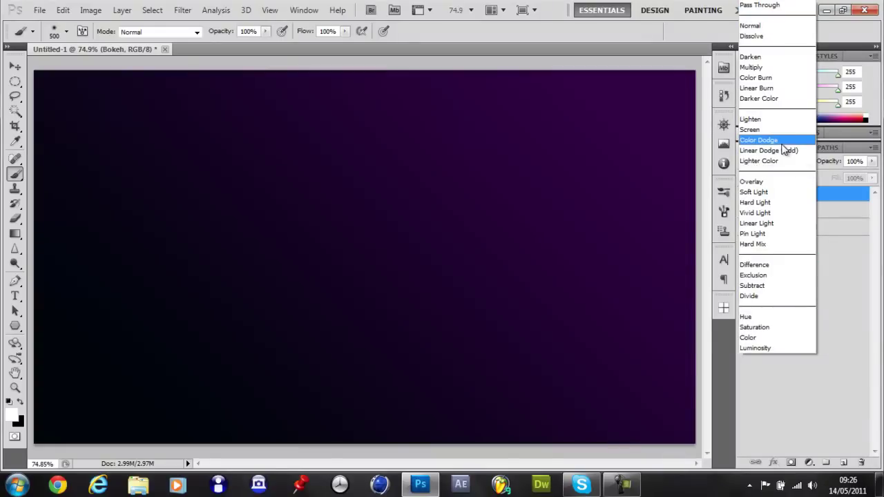
click(784, 142)
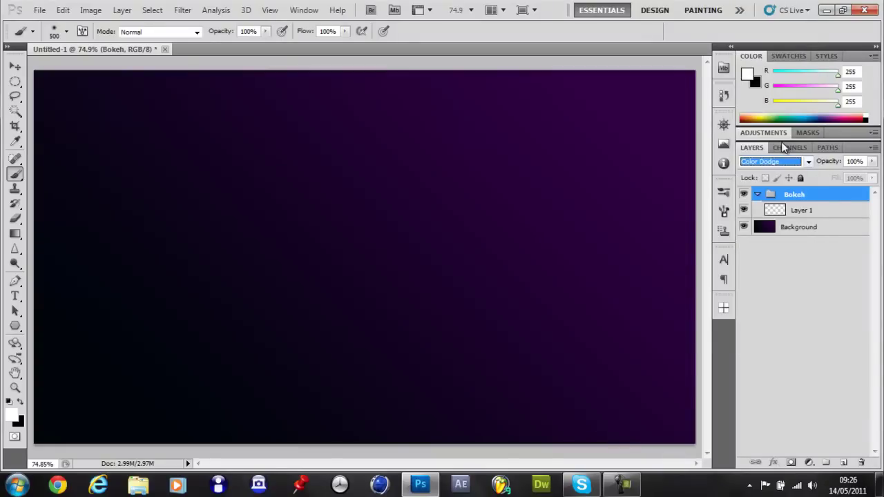
click(815, 210)
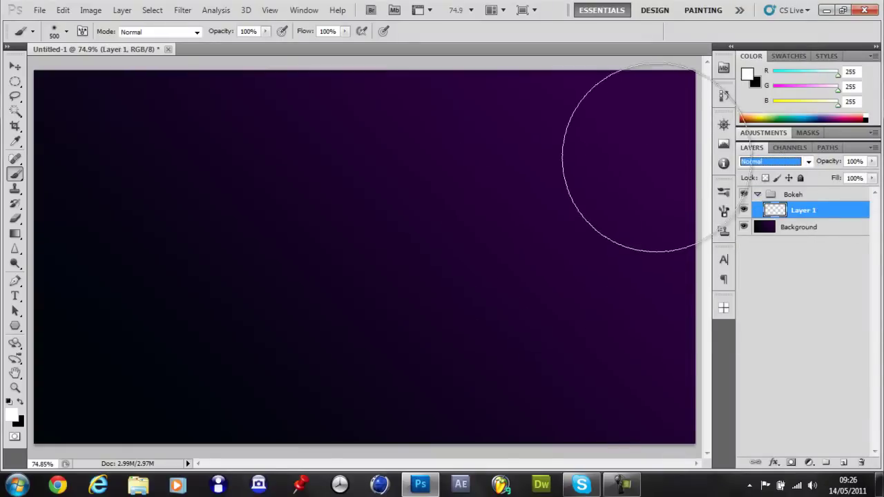
Turn on Shape Dynamics for the brush in the Brush panel
click(724, 211)
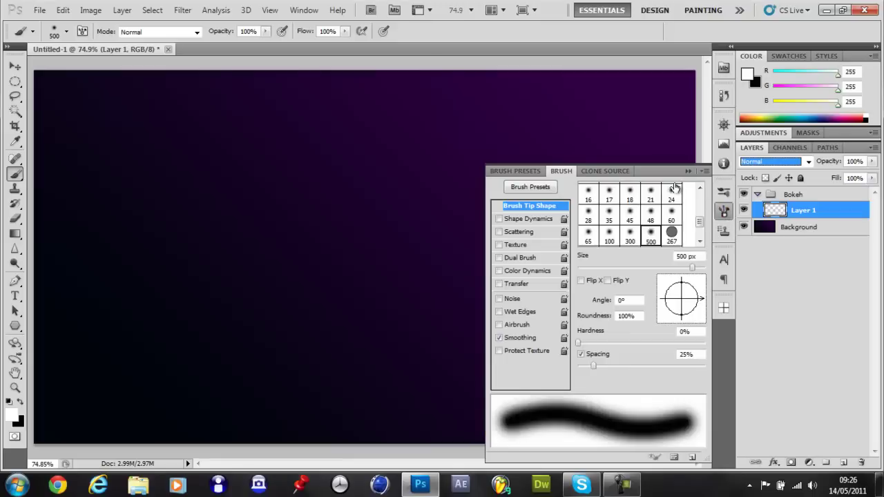
click(304, 10)
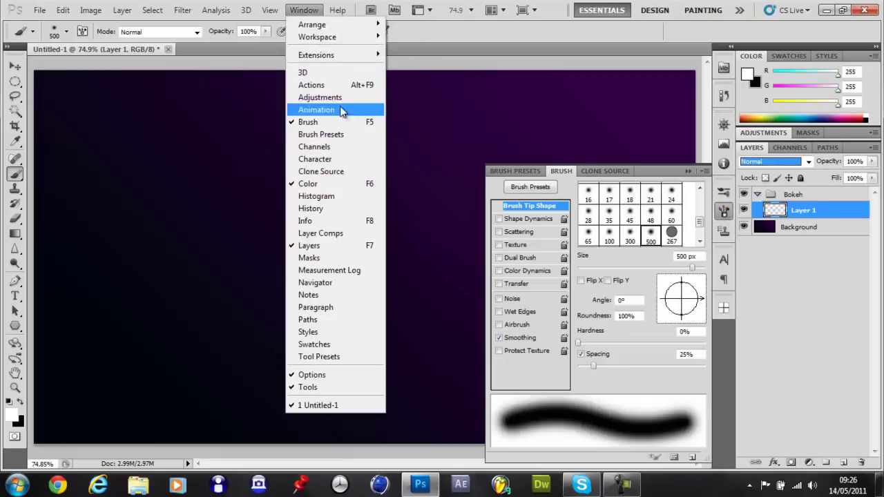
click(367, 6)
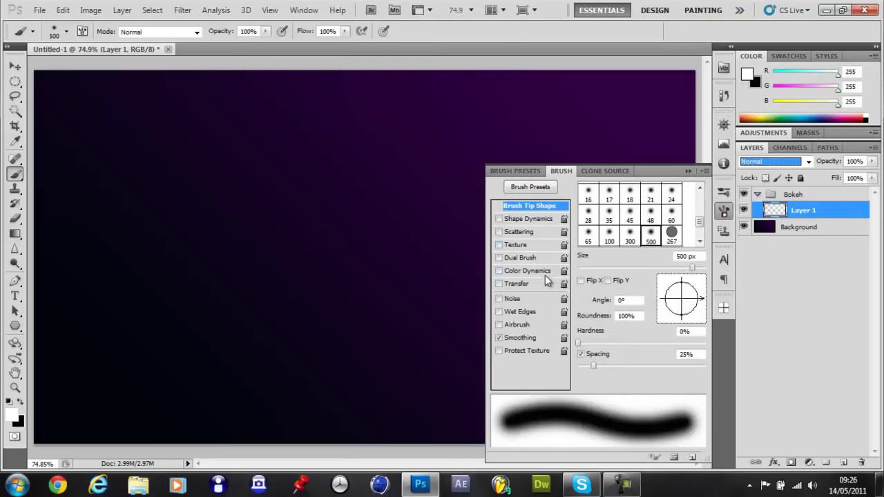
click(530, 219)
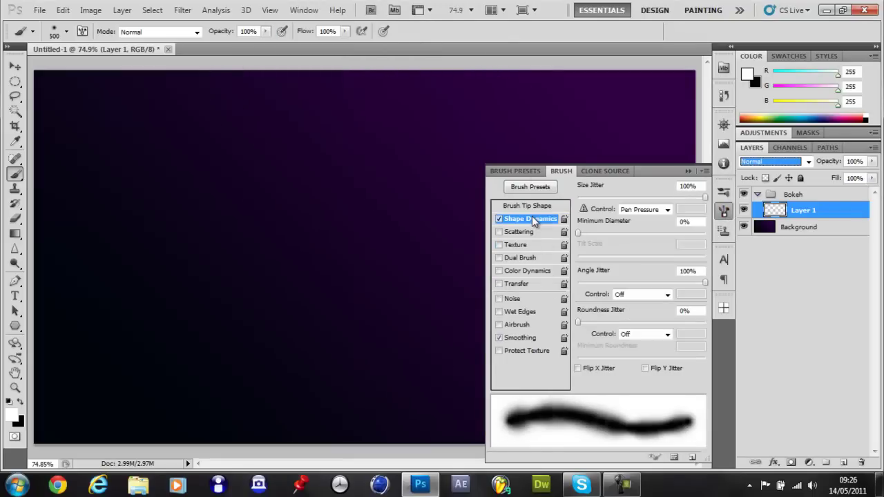
click(685, 173)
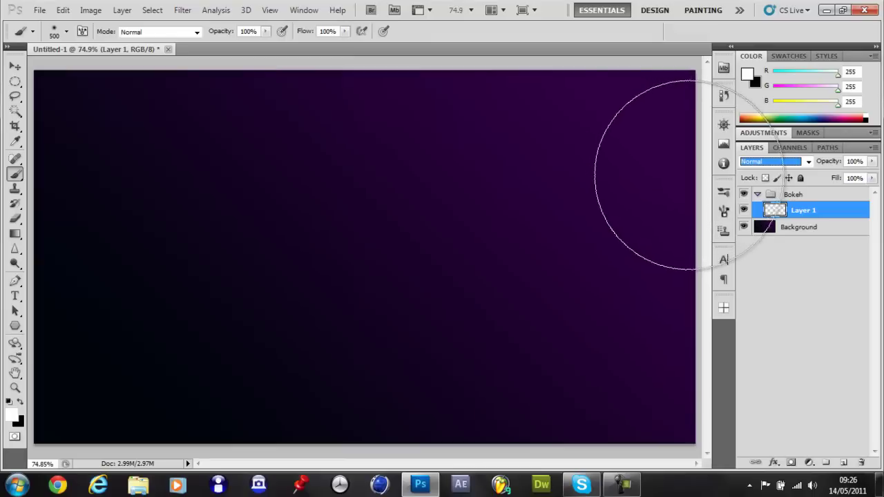
Pick the 267 px bokeh preset, give it 100% size and angle jitter, and enable Scattering
click(65, 33)
click(70, 181)
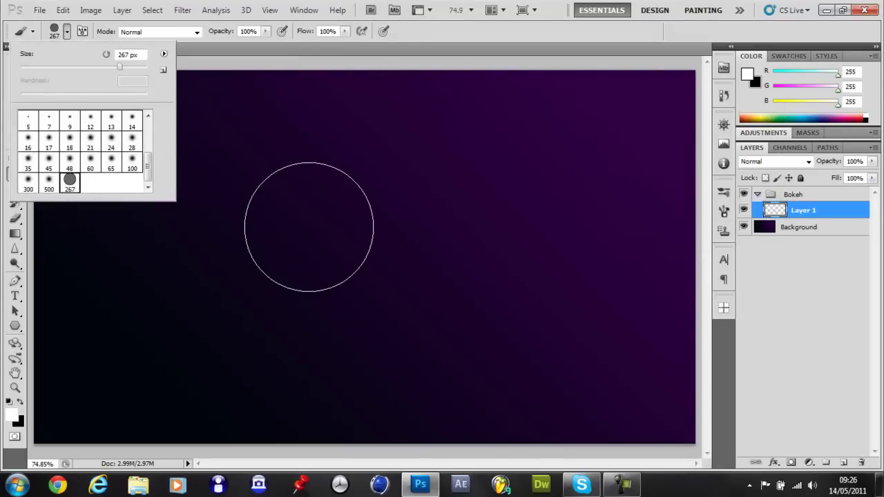
key(Return)
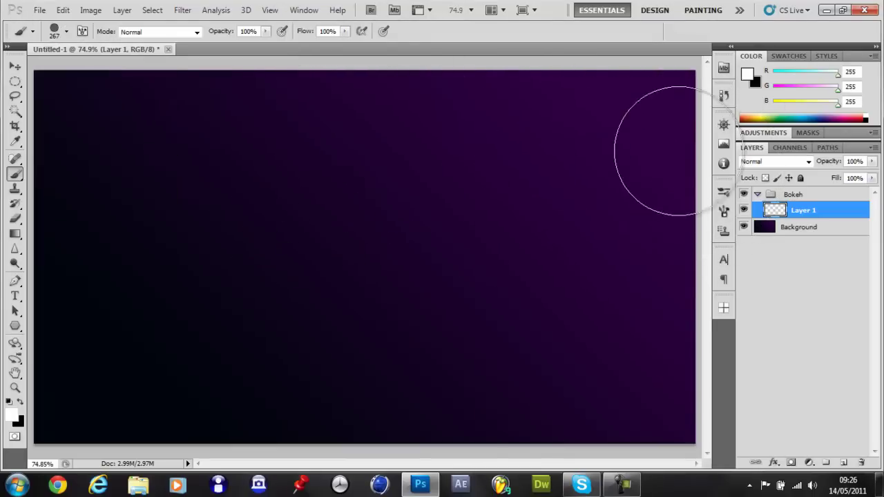
click(724, 210)
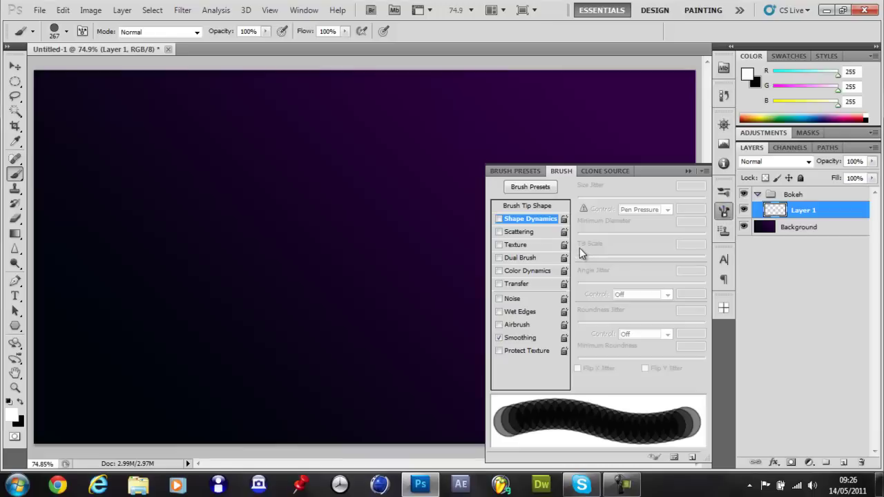
click(534, 220)
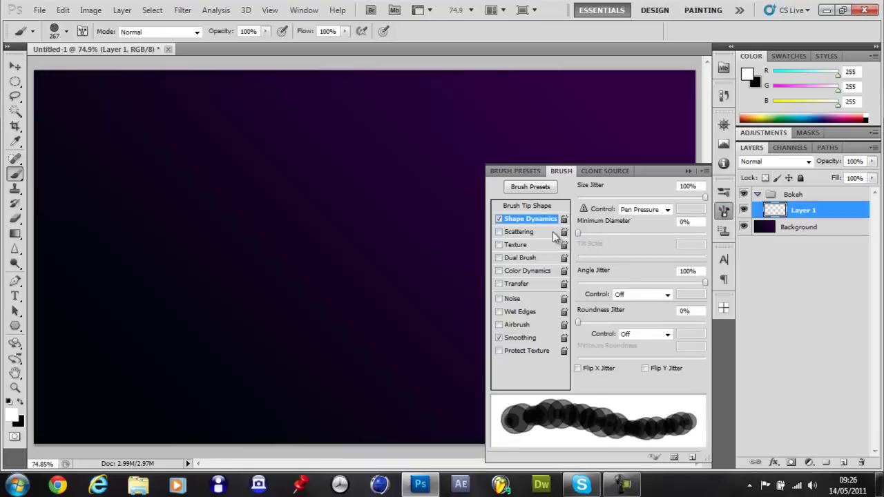
click(528, 233)
Give the bokeh brush 1000% scatter at count 2, and enable Transfer with 100% flow jitter
click(521, 222)
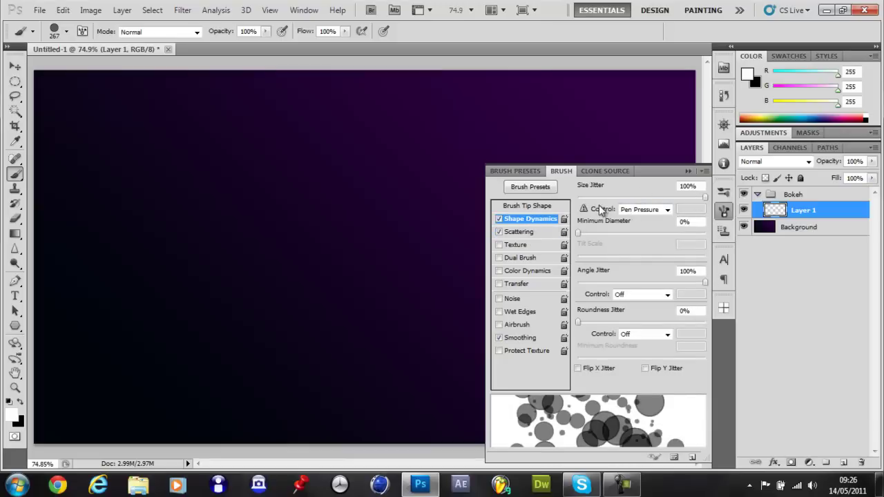
click(526, 235)
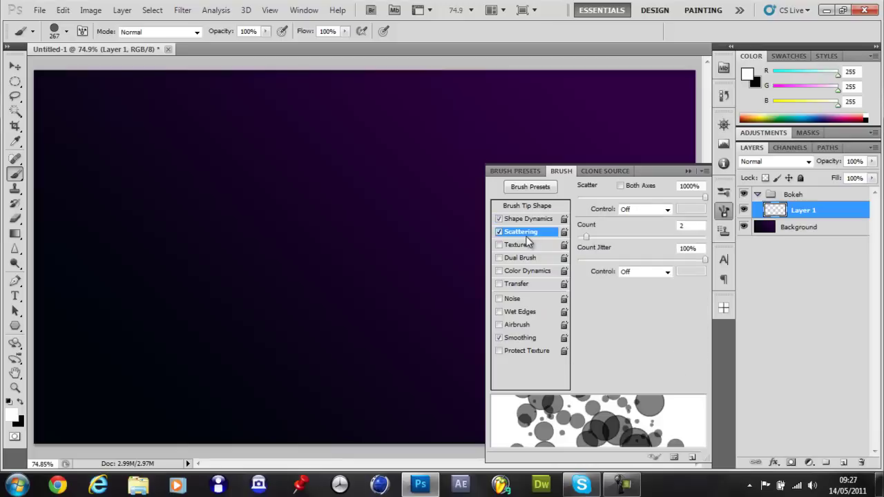
click(522, 284)
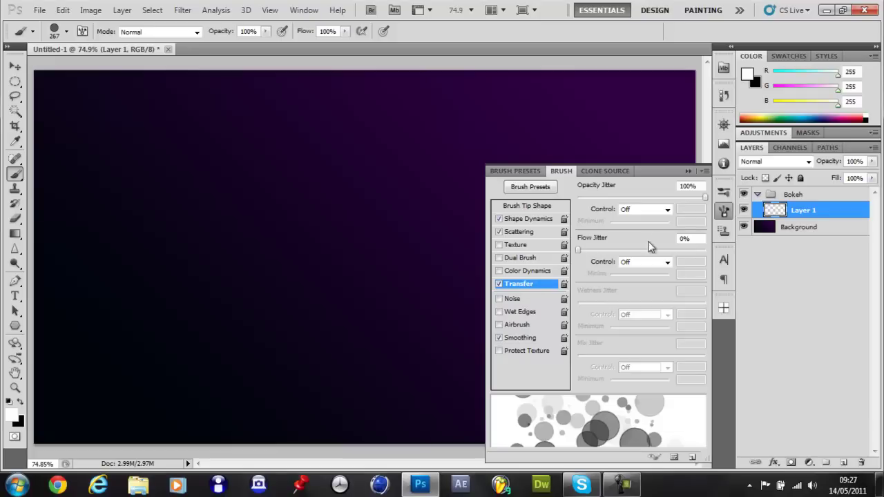
click(579, 250)
drag(580, 253, 773, 258)
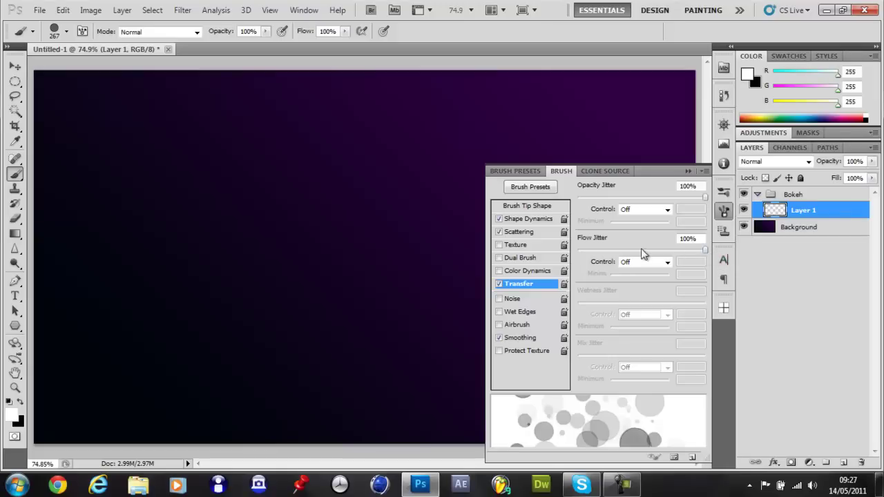
Paint trial bokeh strokes across the purple gradient on Layer 1
click(724, 210)
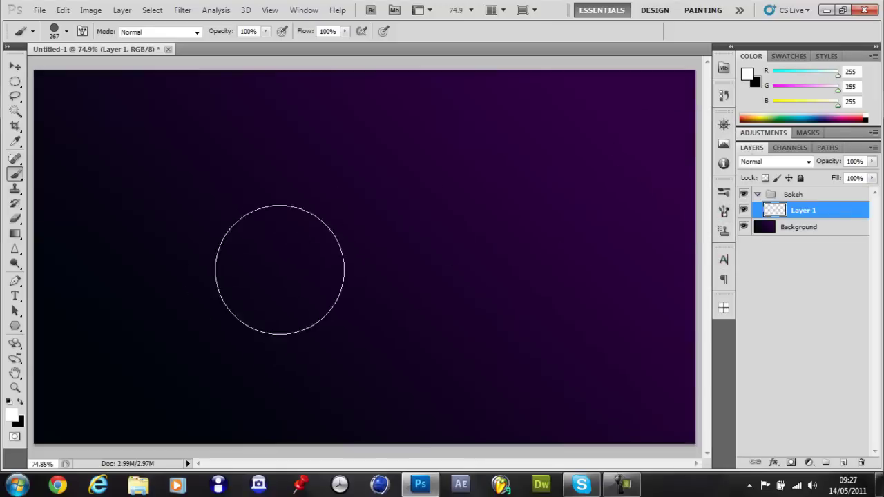
click(622, 142)
drag(368, 265, 32, 452)
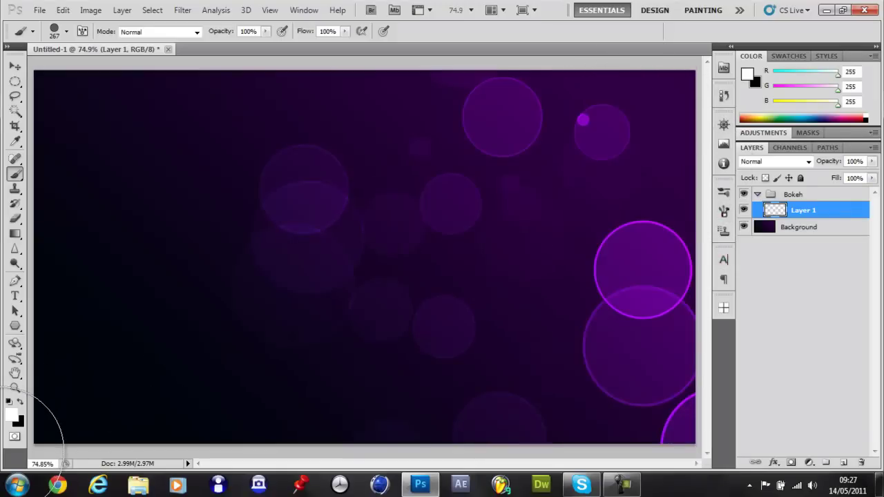
click(33, 453)
mouse_move(719, 109)
mouse_down()
mouse_move(691, 90)
mouse_move(500, 207)
mouse_move(30, 423)
mouse_move(4, 452)
mouse_up()
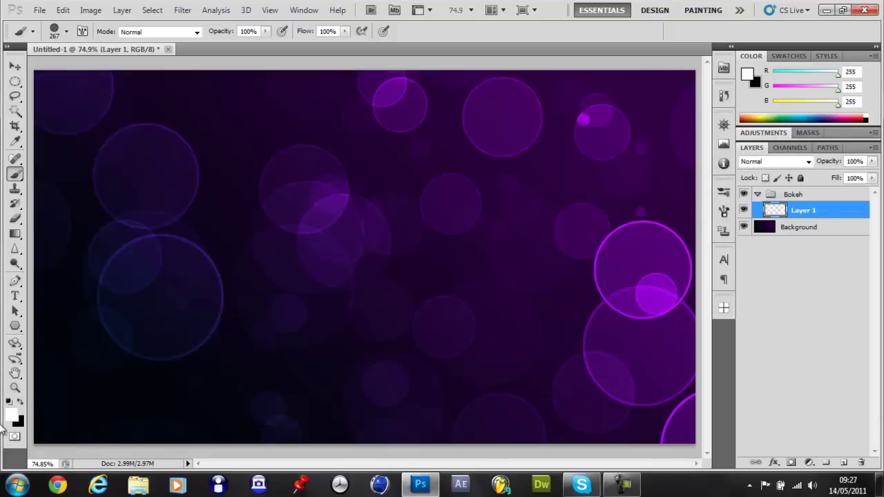
Undo the test bokeh circles and bring back the brush settings
key(ctrl+z)
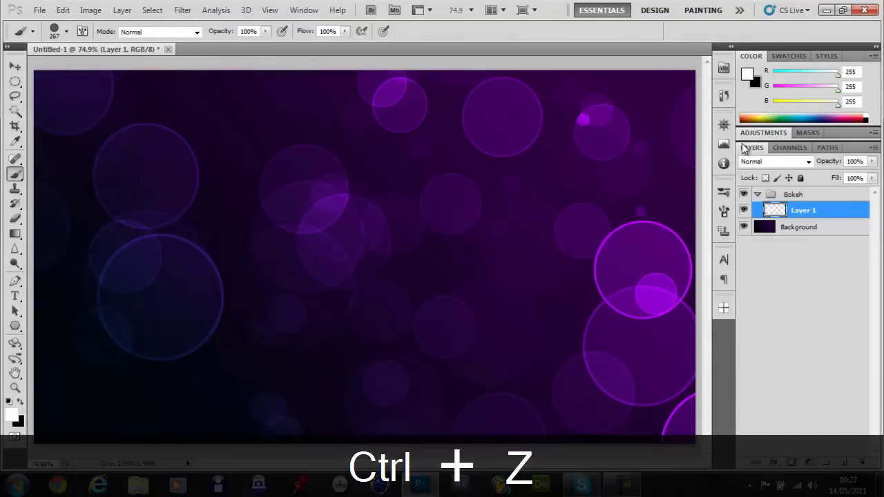
key(ctrl+z)
click(724, 210)
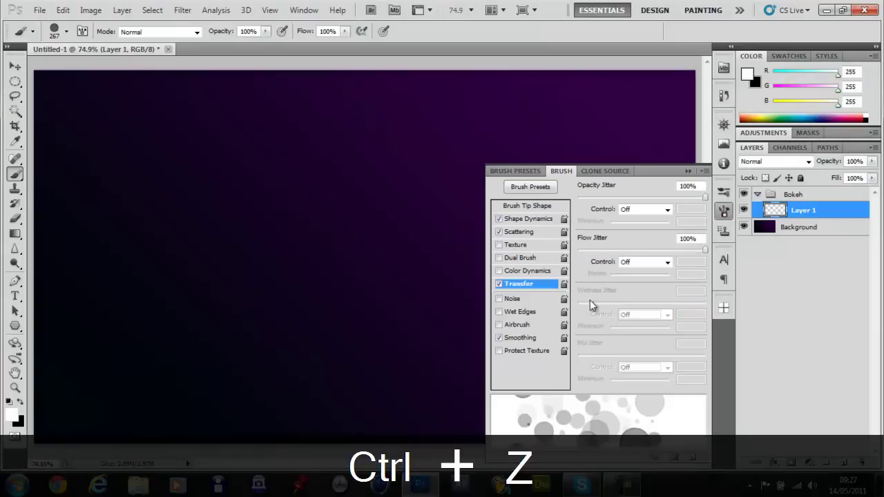
Set the brush tip size to 500 px
click(527, 205)
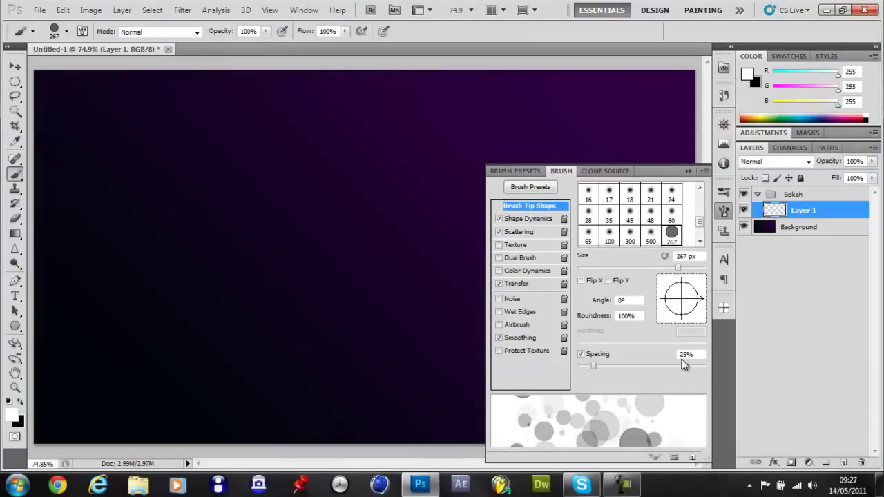
drag(688, 257, 608, 262)
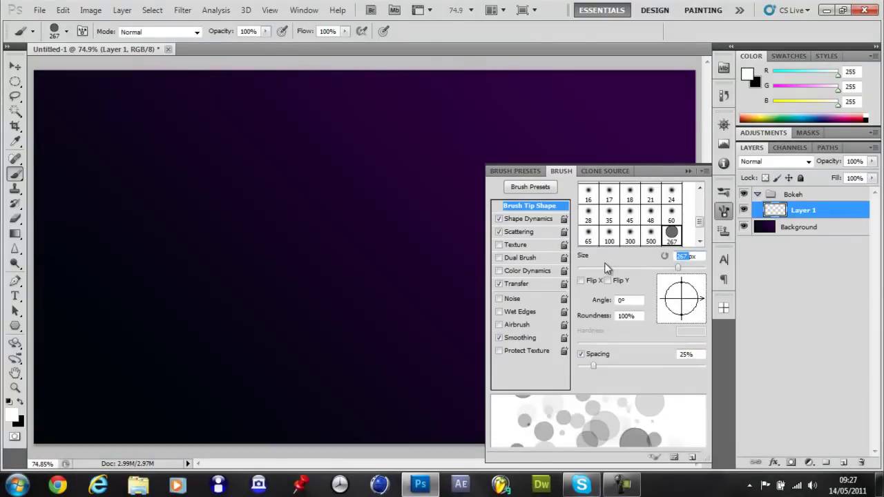
text(500)
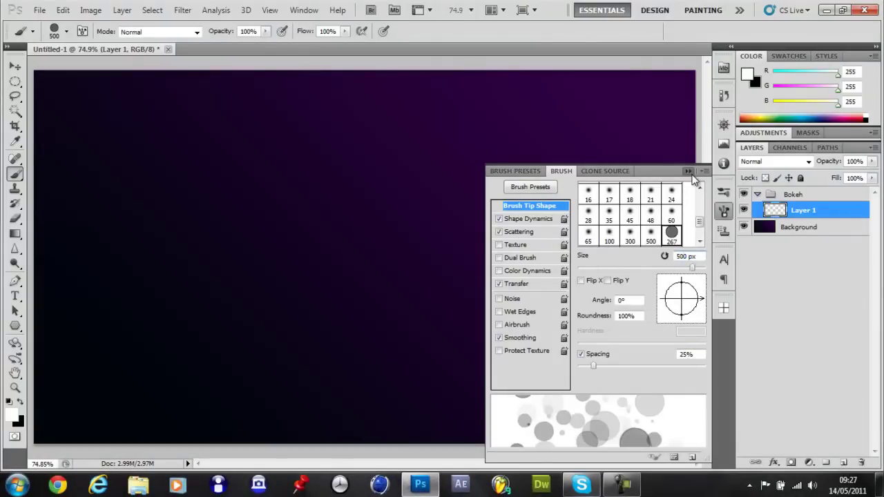
click(689, 172)
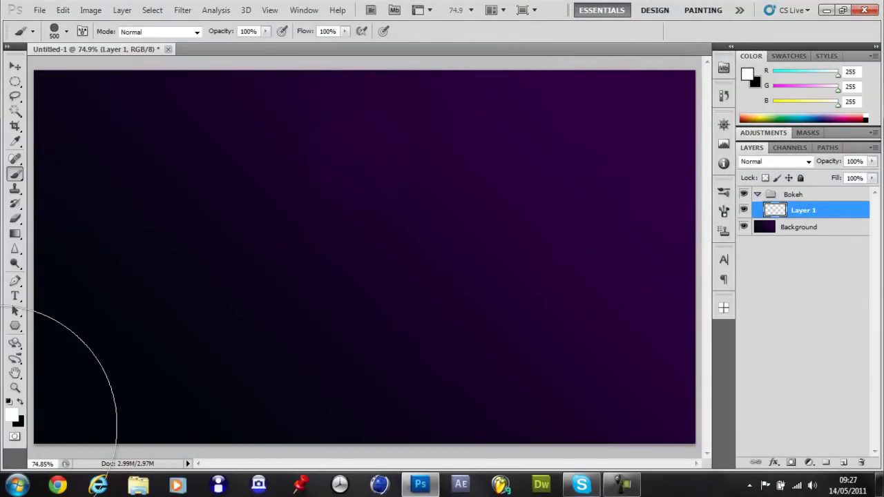
Dab large bokeh circles onto Layer 1, then add Layer 2 in the Bokeh group
click(17, 435)
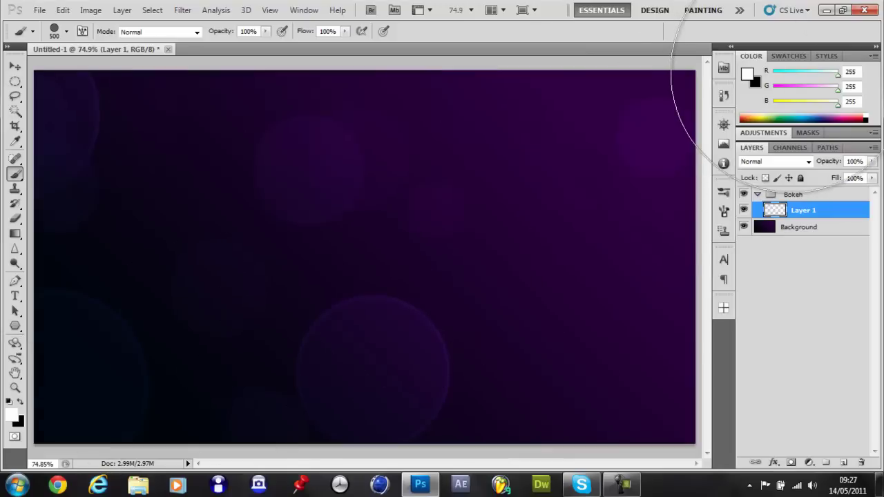
click(286, 362)
click(20, 421)
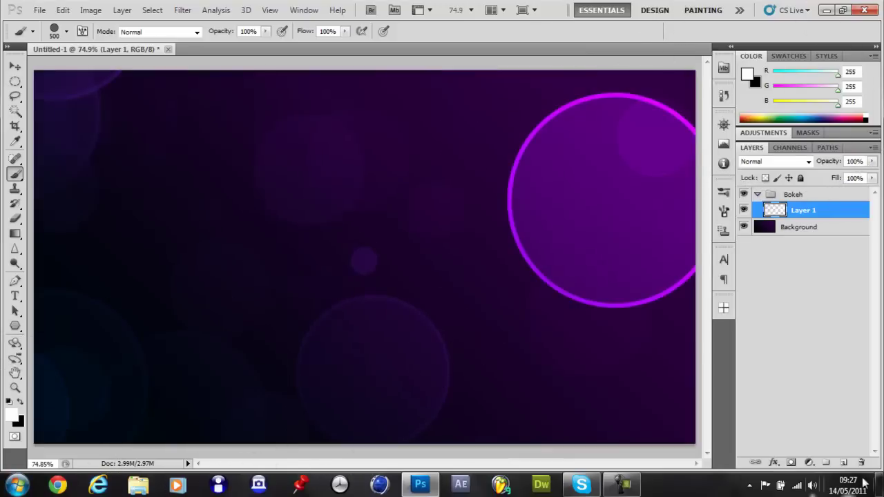
click(843, 462)
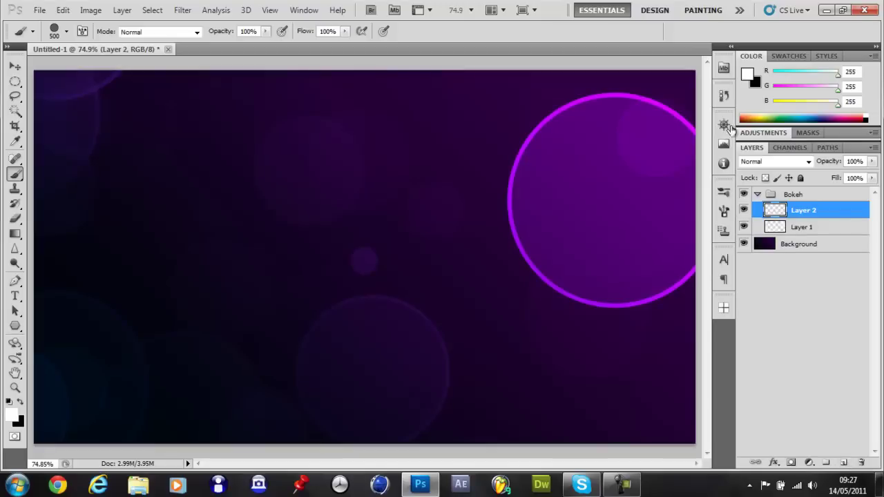
Change the brush tip size to 300 px
click(723, 214)
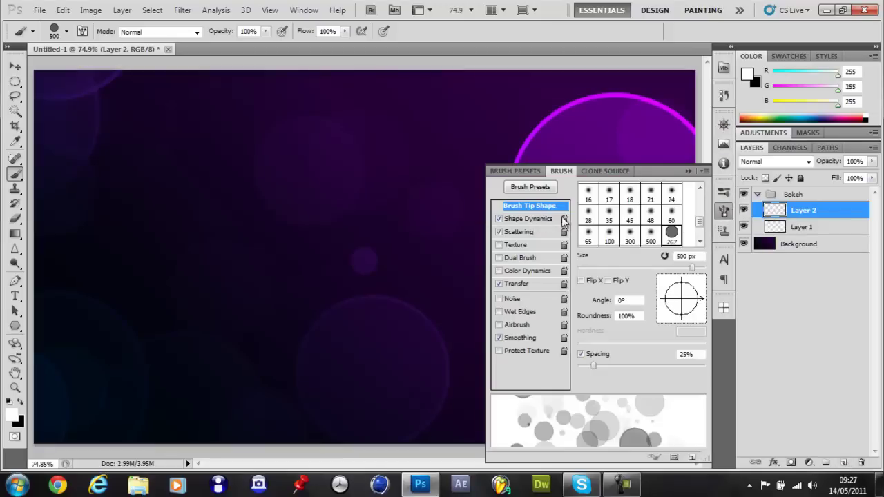
click(679, 256)
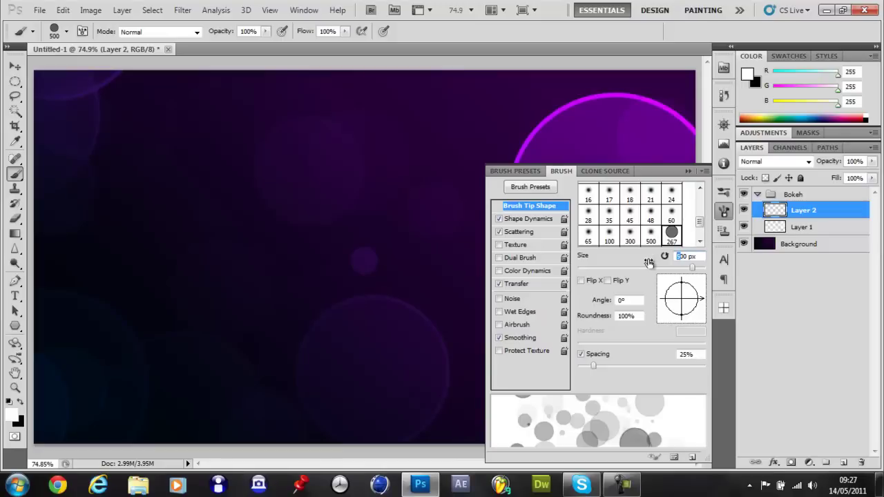
text(300)
key(Return)
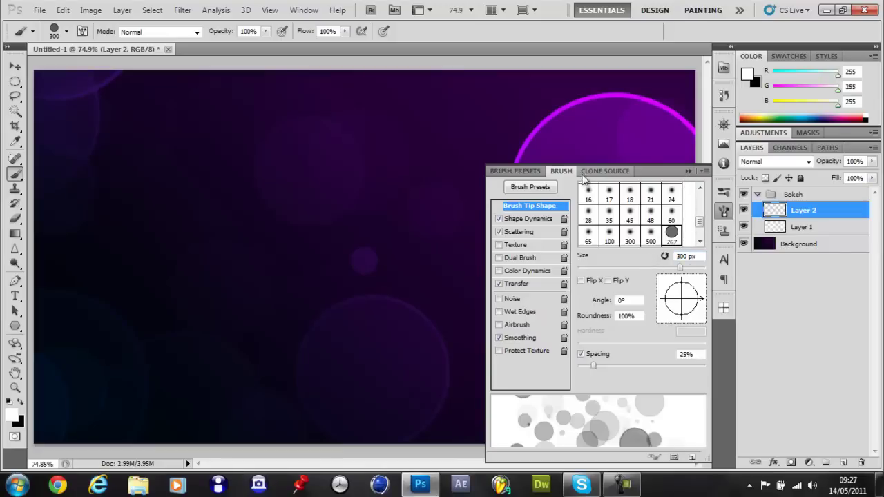
click(688, 172)
Paint brighter bokeh circles at top right, centre and left on Layer 2, then add Layer 3
click(663, 111)
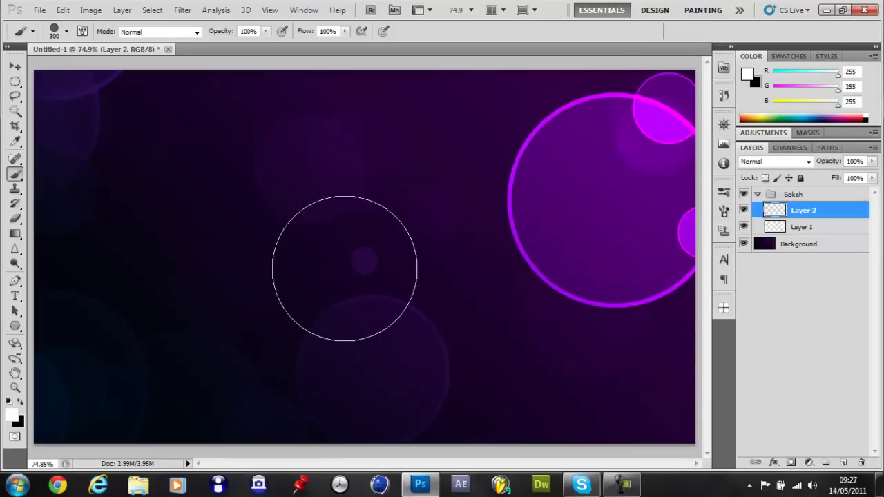
click(346, 267)
click(699, 118)
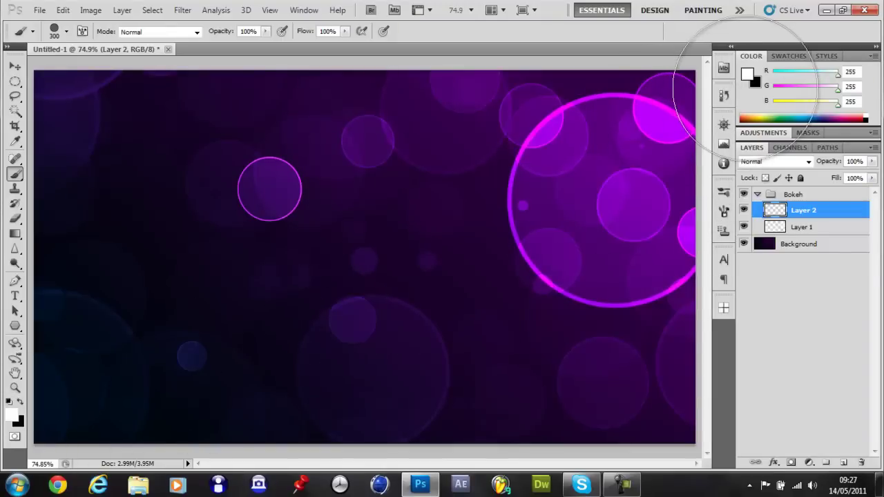
click(154, 336)
click(155, 335)
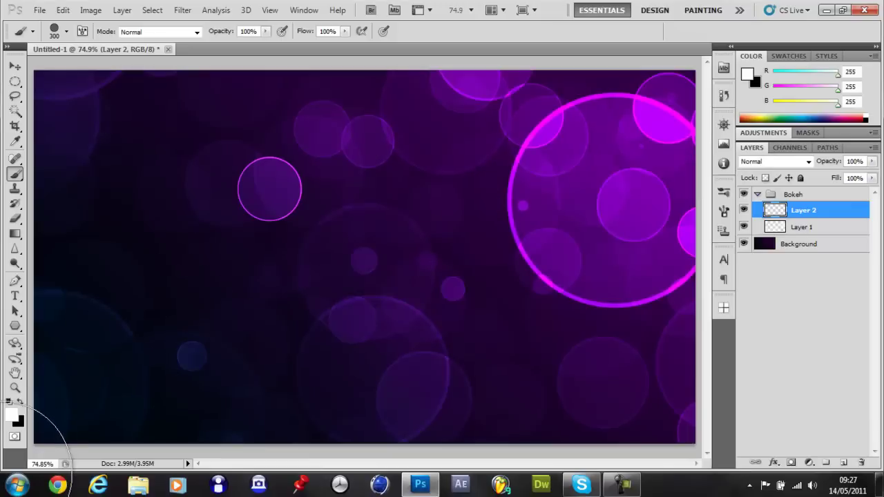
click(843, 462)
click(724, 210)
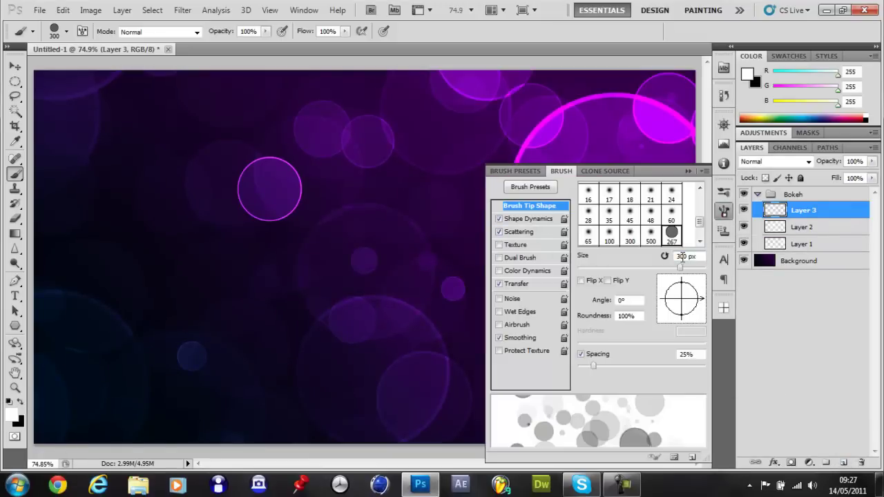
Set the brush to 100 px, sweep small bokeh strokes over all of Layer 3, then select Layer 1
double_click(682, 257)
text(100)
click(689, 171)
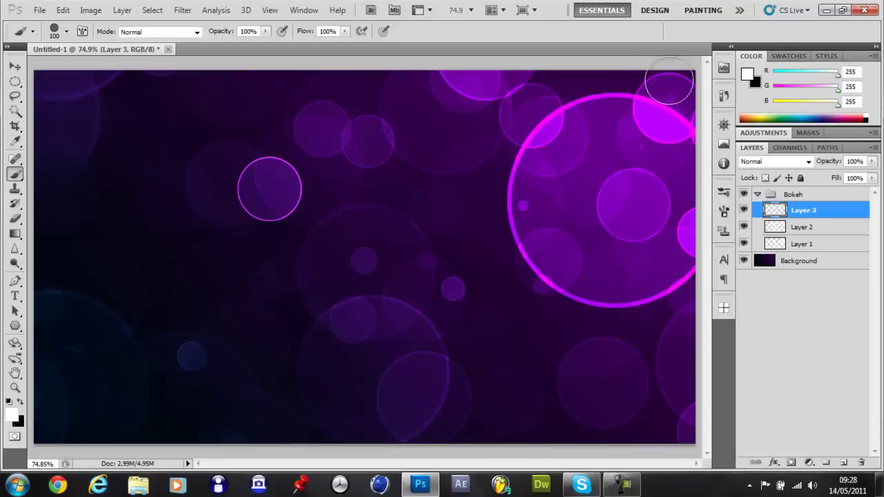
mouse_move(677, 80)
mouse_down()
mouse_move(336, 249)
mouse_move(415, 290)
mouse_move(428, 346)
mouse_up()
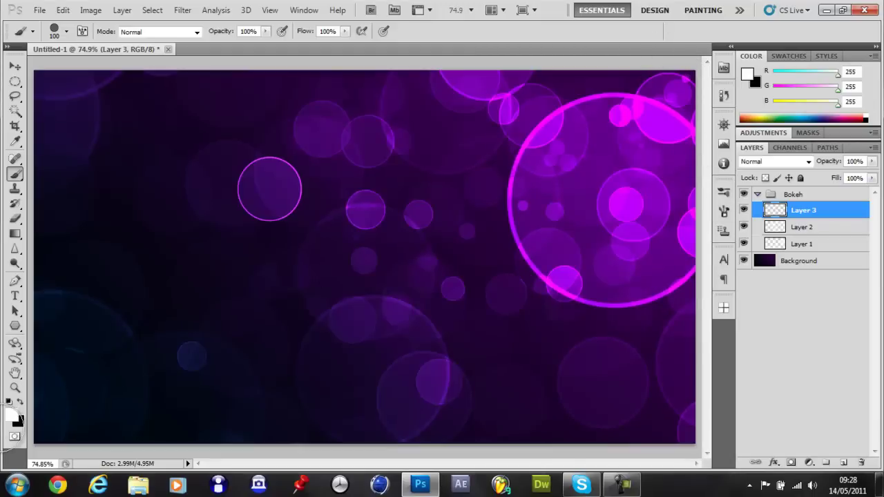
mouse_move(429, 400)
mouse_down()
mouse_move(265, 286)
mouse_move(194, 354)
mouse_move(59, 405)
mouse_up()
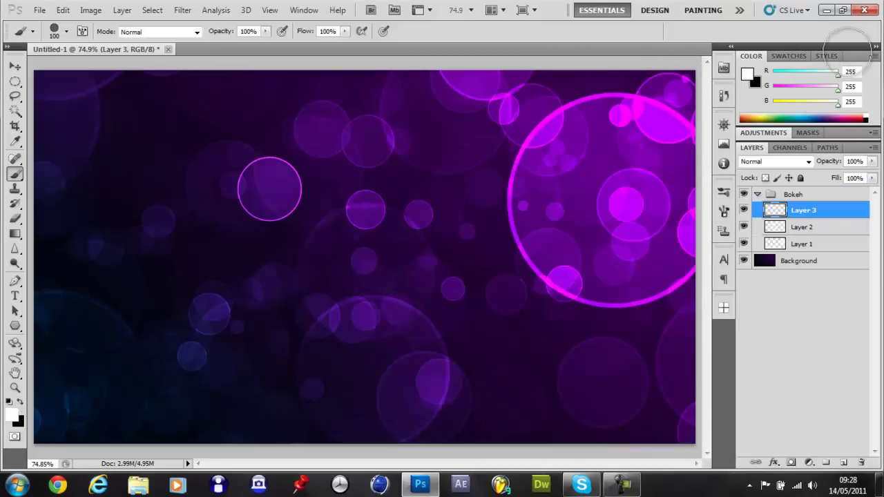
mouse_move(203, 212)
mouse_down()
mouse_move(387, 318)
mouse_move(566, 248)
mouse_move(642, 207)
mouse_up()
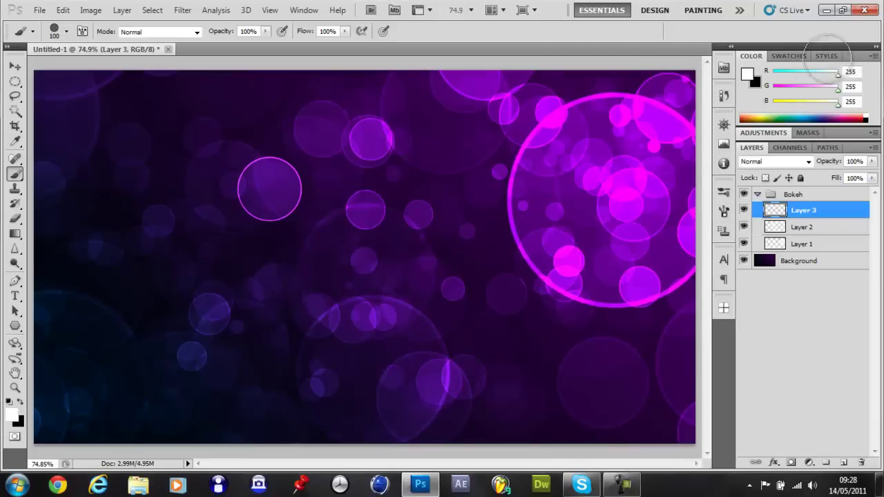
mouse_move(608, 145)
mouse_down()
mouse_move(556, 216)
mouse_move(532, 291)
mouse_move(338, 207)
mouse_move(301, 428)
mouse_up()
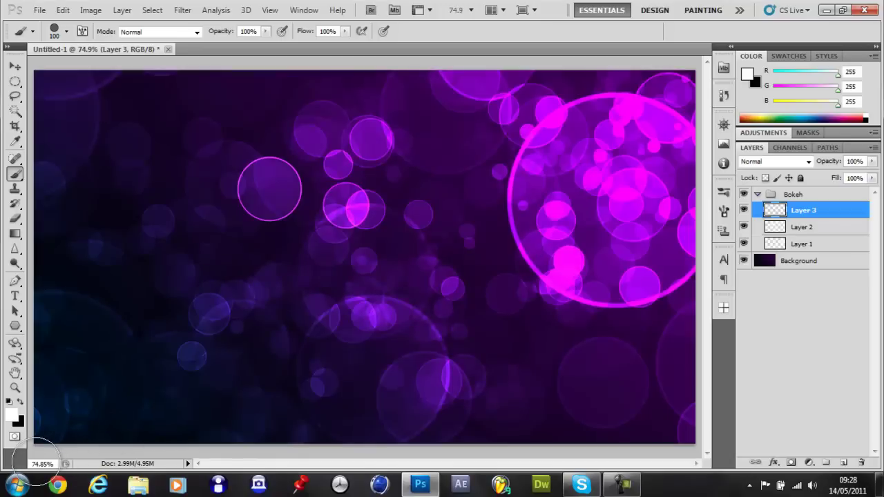
mouse_move(260, 98)
mouse_down()
mouse_move(76, 166)
mouse_move(55, 181)
mouse_up()
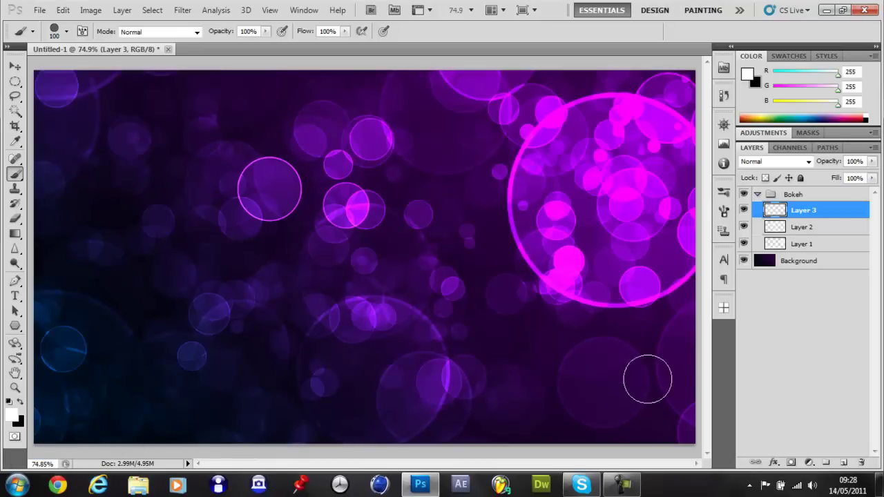
drag(647, 379, 454, 445)
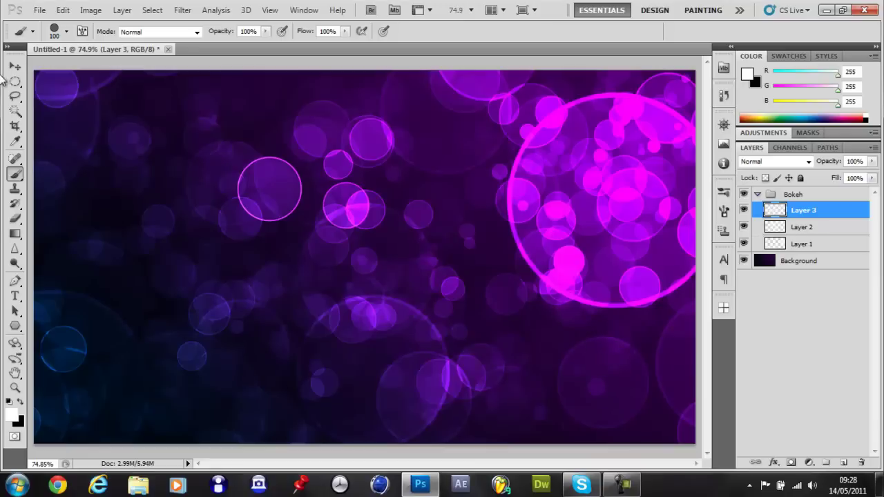
click(15, 67)
click(848, 251)
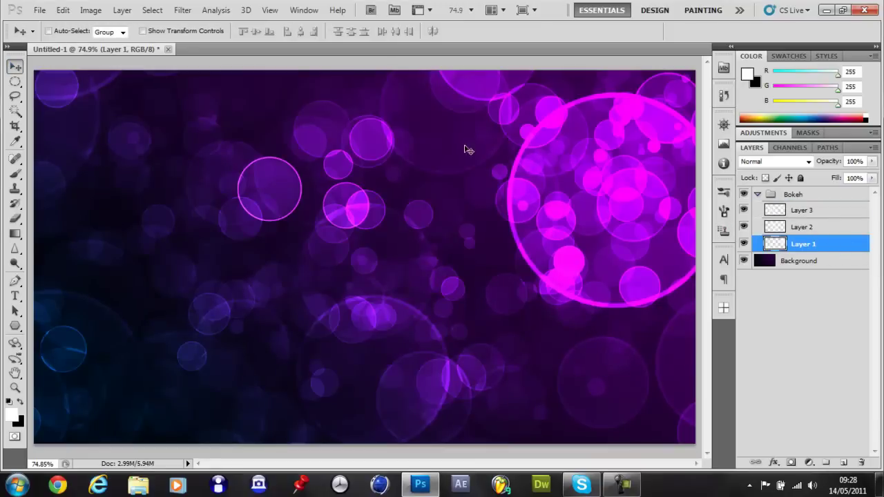
Apply a 5 px Gaussian Blur to Layer 1's bokeh
click(187, 12)
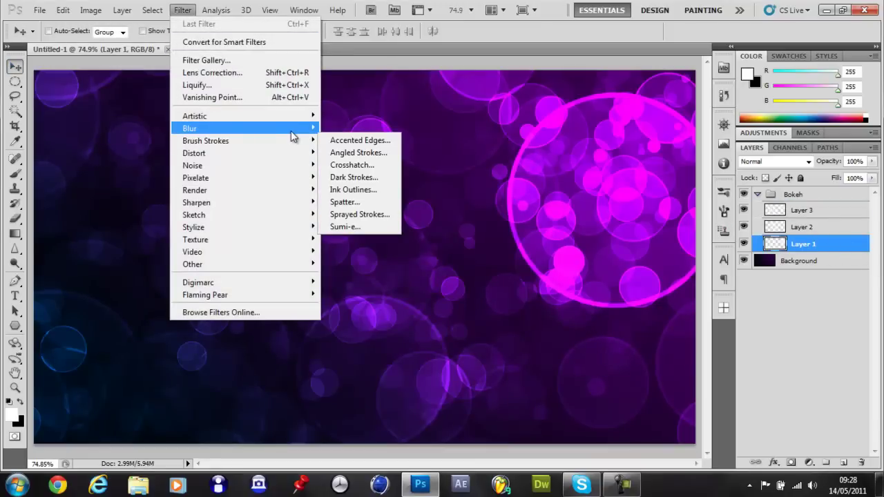
mouse_move(297, 134)
click(347, 177)
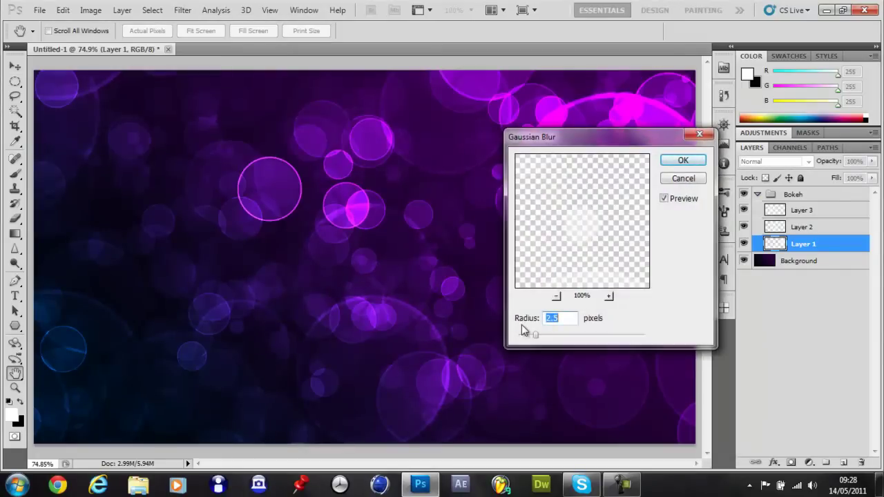
text(5)
click(683, 160)
key(v)
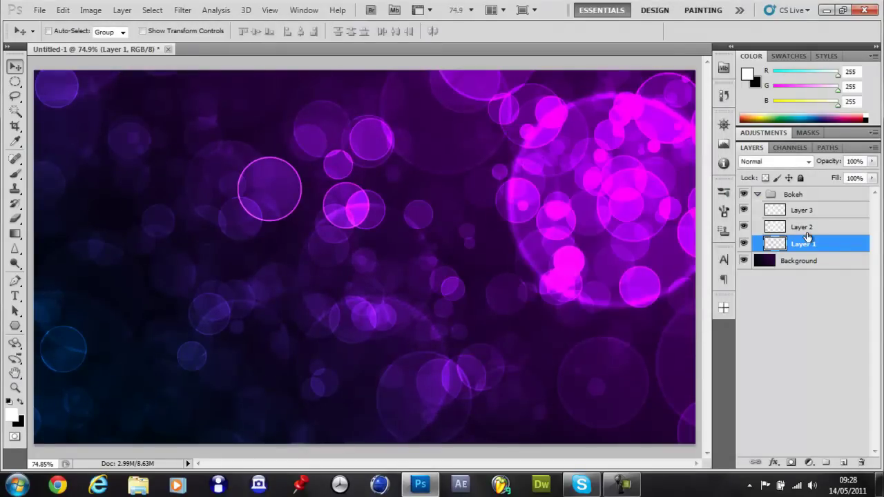
Apply a 2.5 px Gaussian Blur to Layer 2's bokeh
click(804, 228)
click(174, 13)
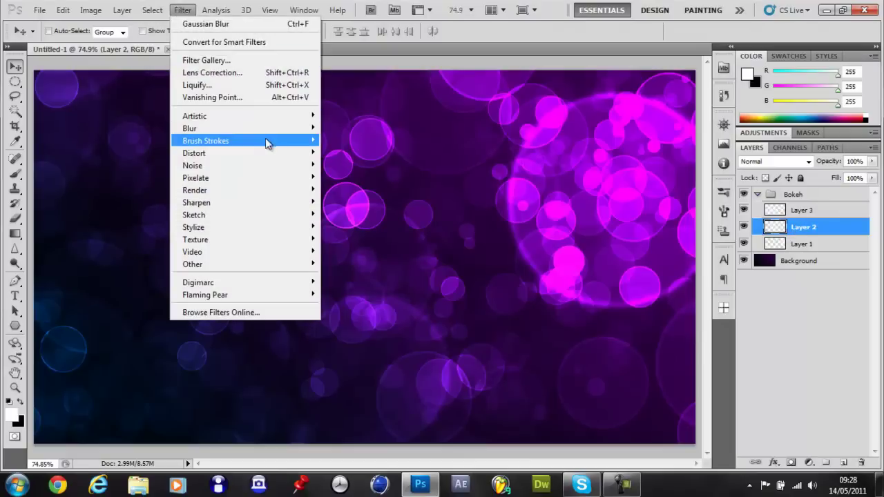
mouse_move(283, 131)
click(356, 177)
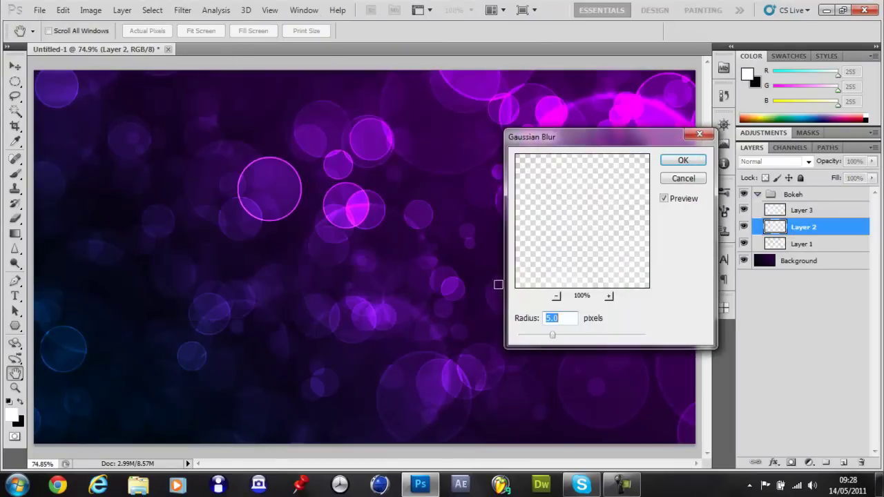
text(2.)
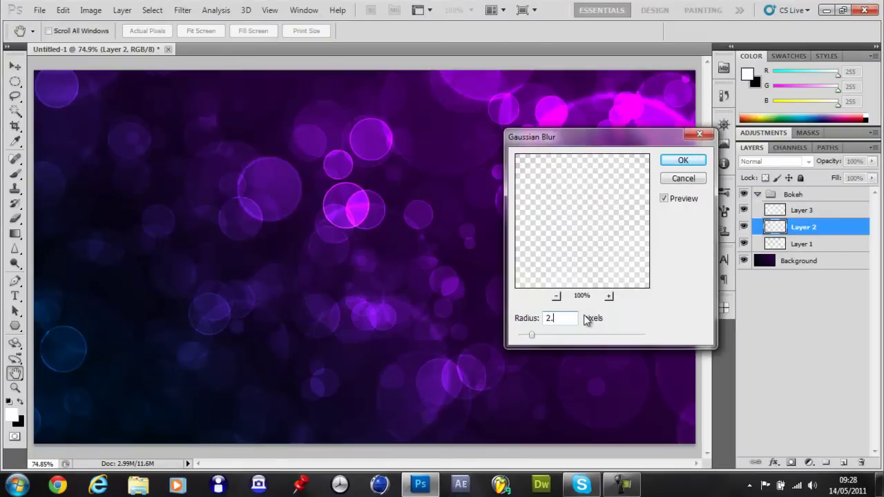
text(5)
key(Return)
key(v)
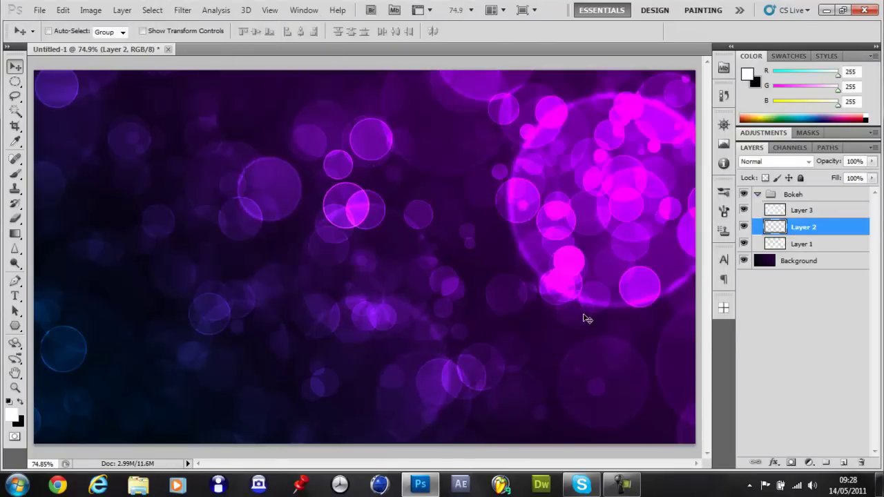
Sharpen the small bokeh circles on Layer 3 with Filter > Sharpen
click(815, 246)
click(819, 212)
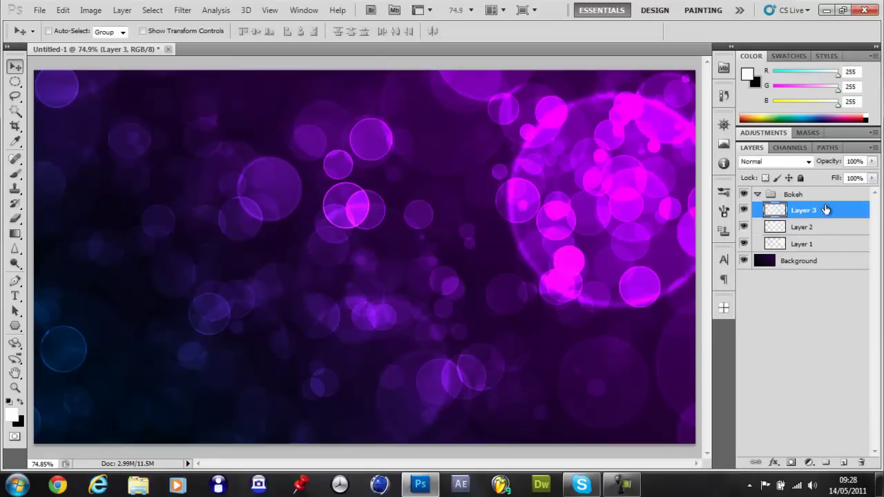
click(182, 9)
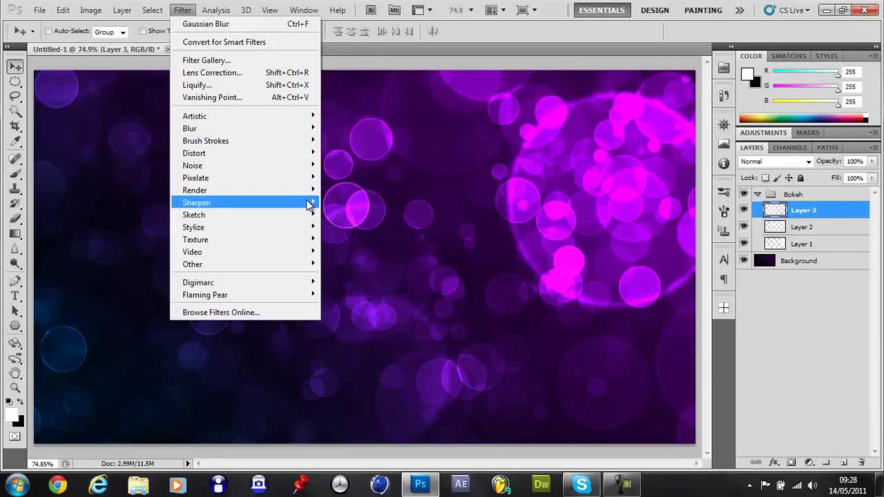
mouse_move(306, 202)
click(335, 206)
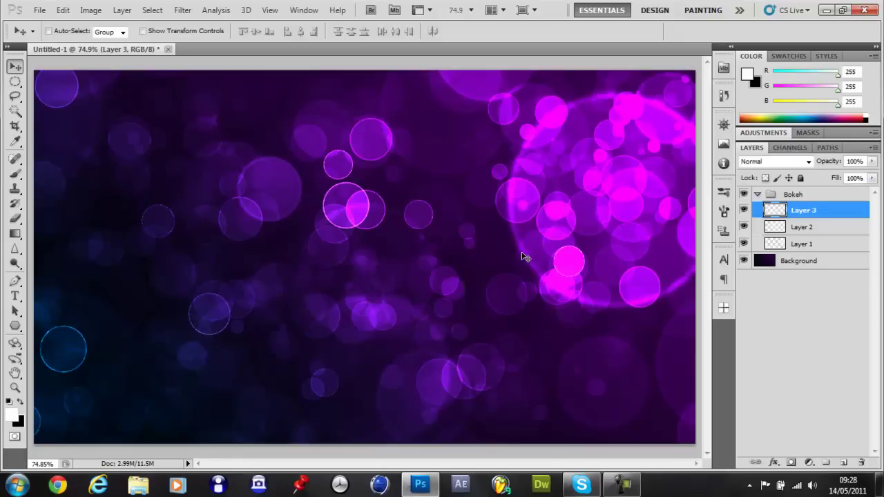
Open Space Art Wallpapers 26 from Libraries > Pictures > Space art
key(ctrl+o)
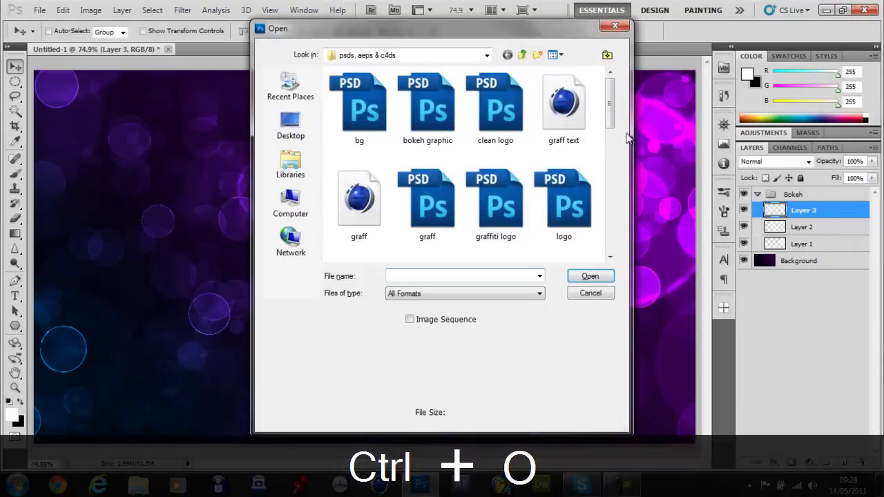
click(308, 181)
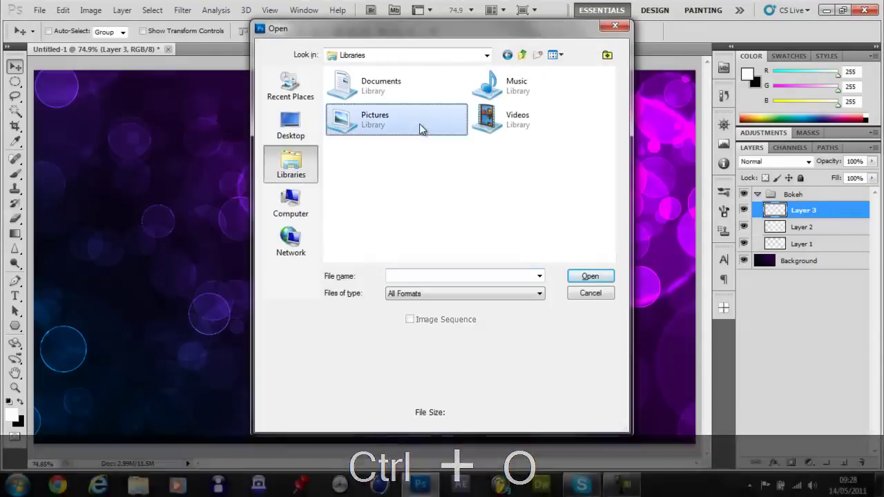
double_click(420, 128)
scroll(442, 234, down, 5)
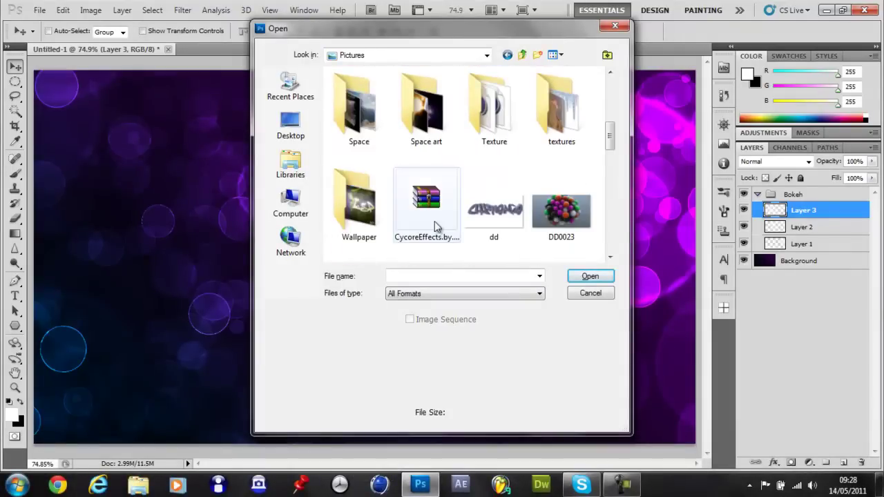
scroll(434, 232, up, 3)
double_click(432, 236)
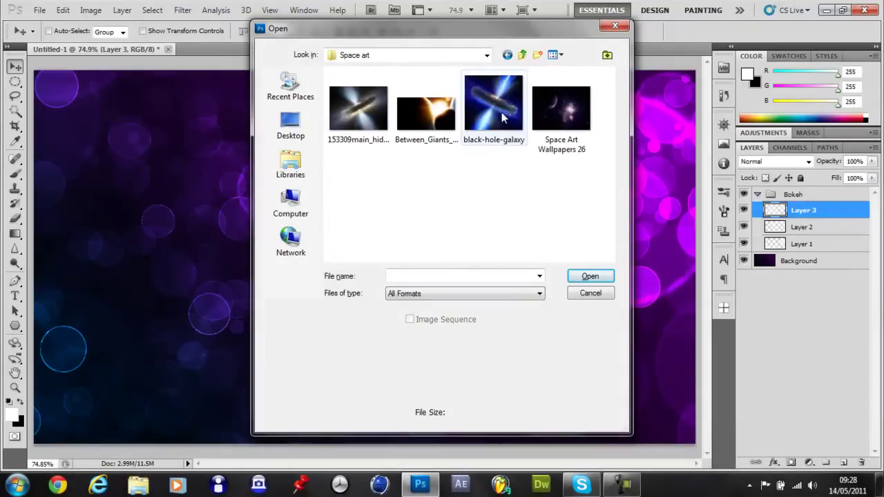
double_click(551, 117)
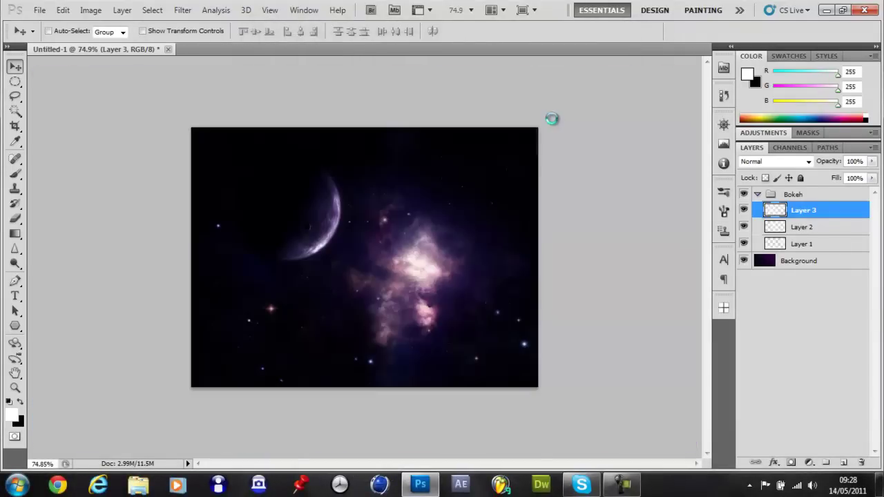
Drag the nebula image into Untitled-1 as a new layer
key(ctrl+0)
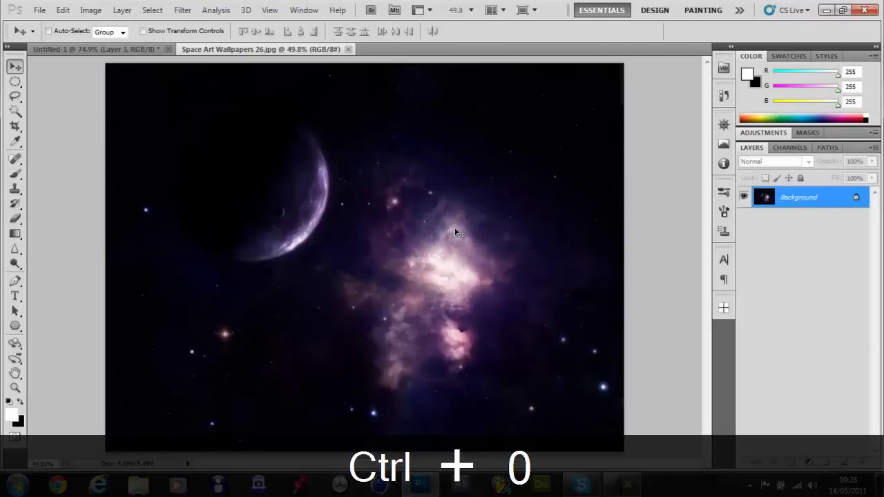
click(129, 52)
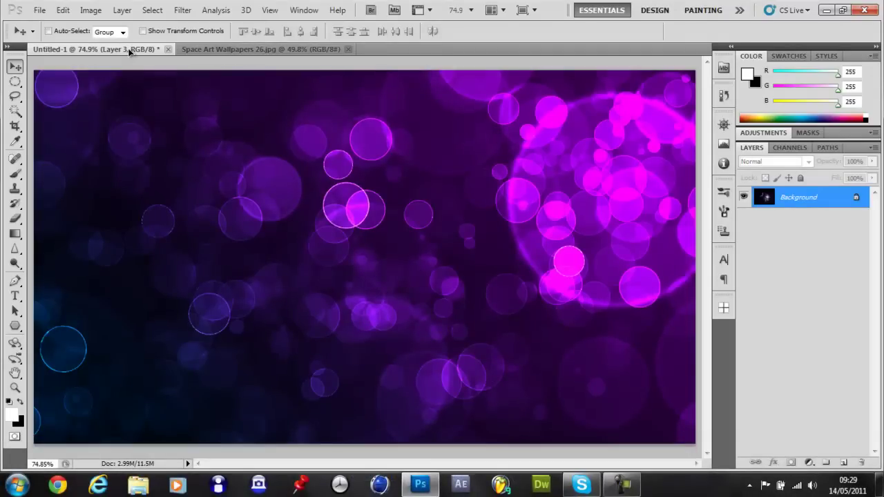
drag(128, 52, 191, 134)
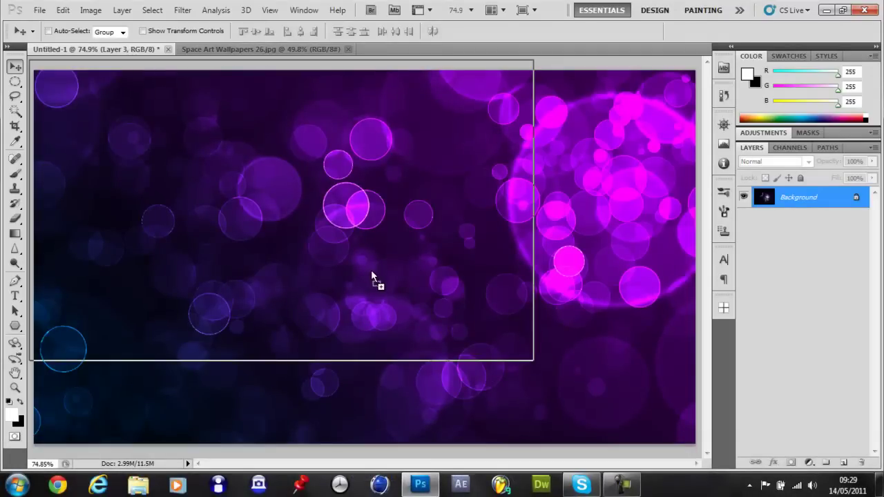
drag(372, 272, 370, 271)
Free-transform the nebula layer, moving and scaling it down to fill the canvas
key(ctrl+t)
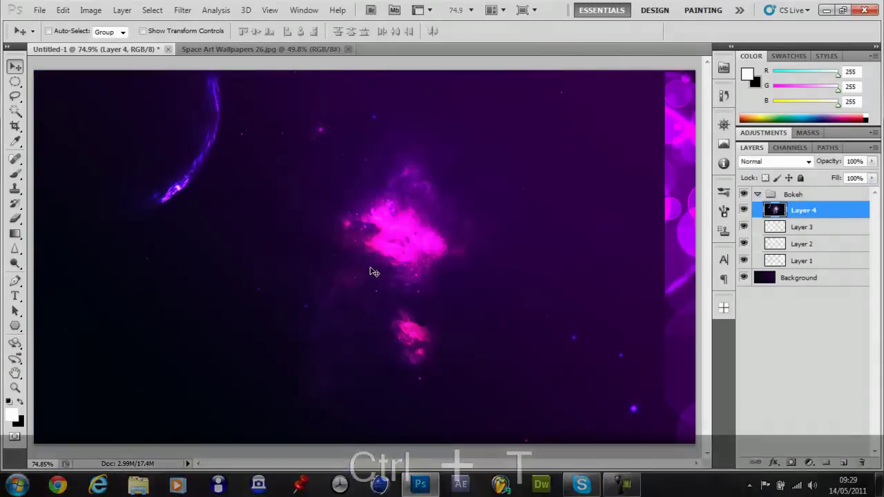
key(ctrl+0)
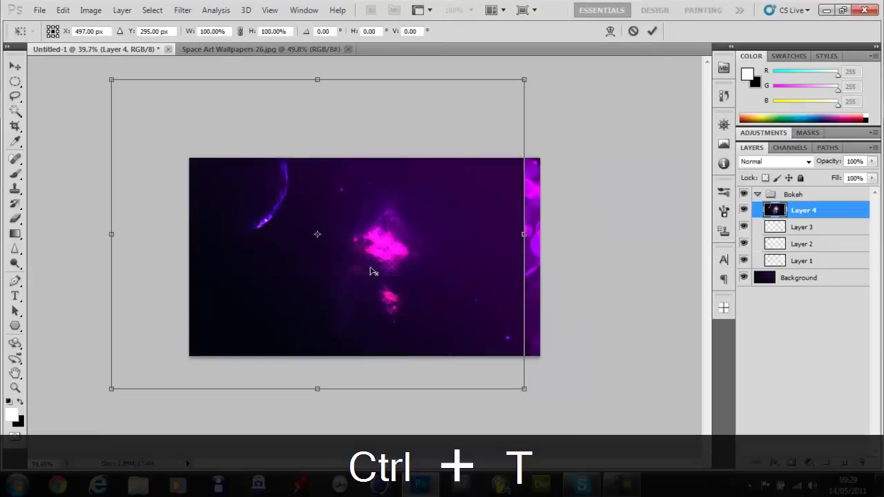
drag(371, 270, 436, 353)
key(ctrl+0)
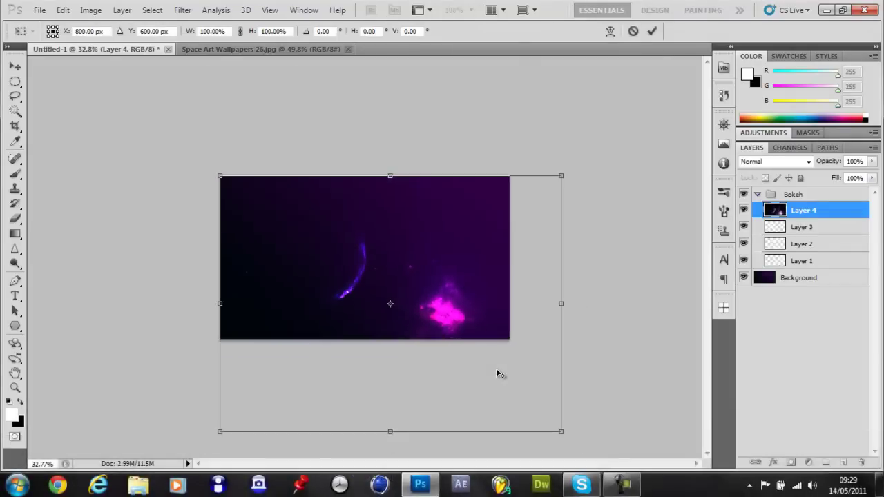
scroll(537, 406, up, 1)
drag(581, 447, 525, 348)
key(Return)
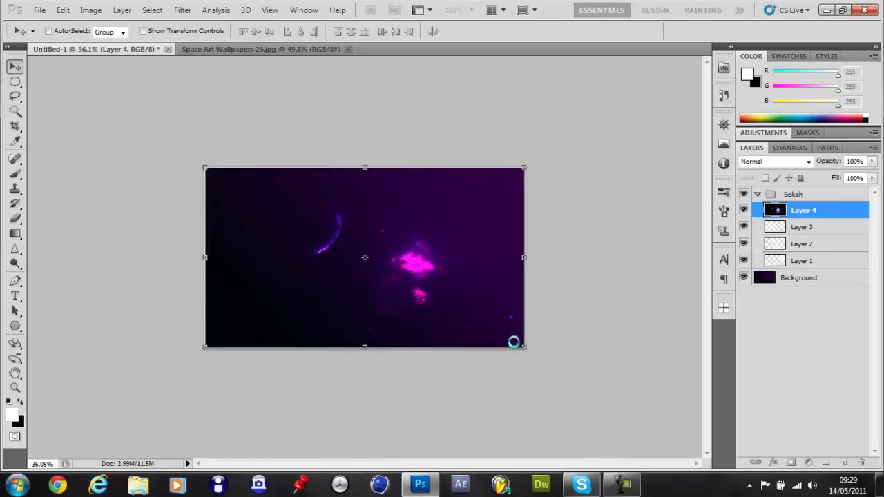
Place Layer 4 above the Bokeh group and set its blend mode to Linear Dodge (Add)
drag(821, 211, 818, 192)
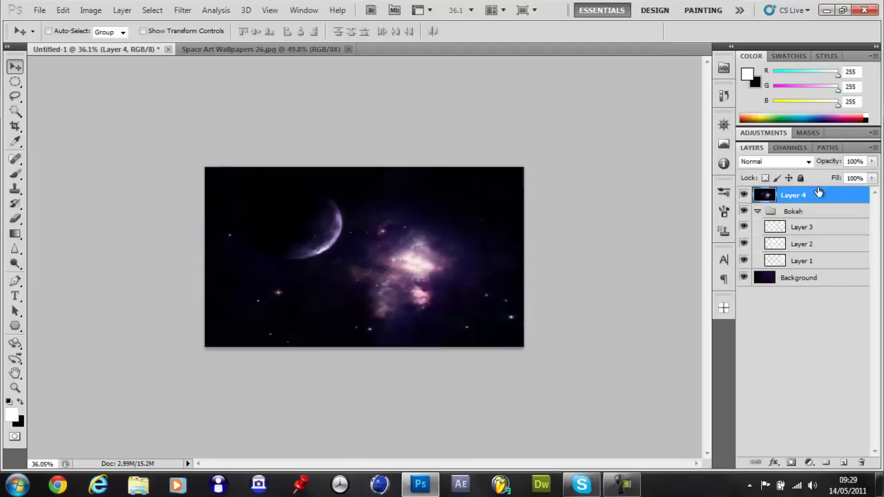
key(ctrl+0)
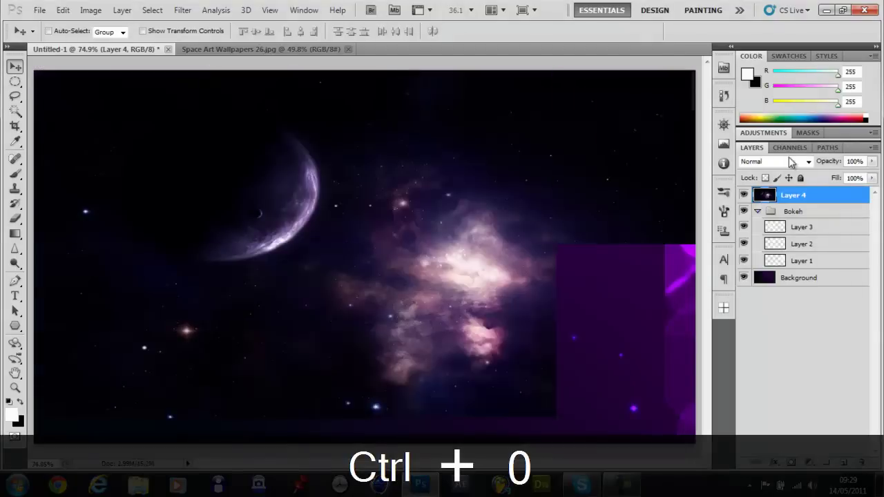
click(806, 162)
click(742, 133)
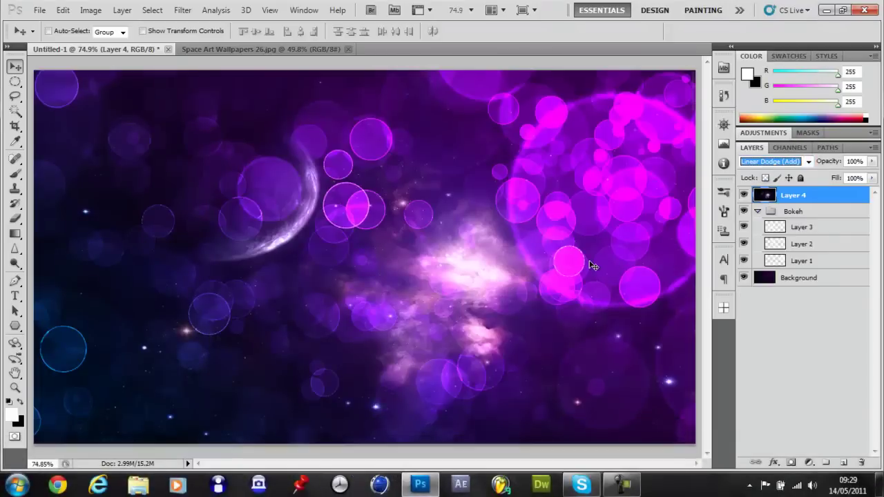
Colorize Layer 4 with Hue/Saturation at Hue 265, Saturation 75
key(ctrl+u)
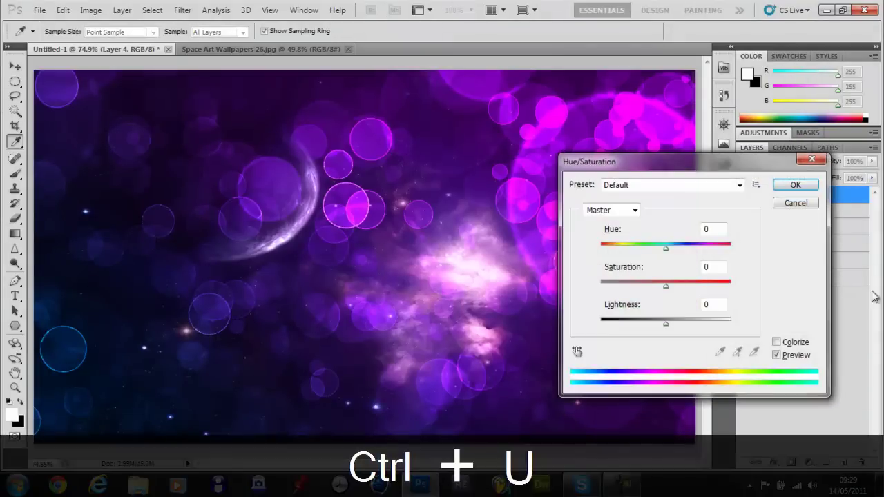
click(786, 346)
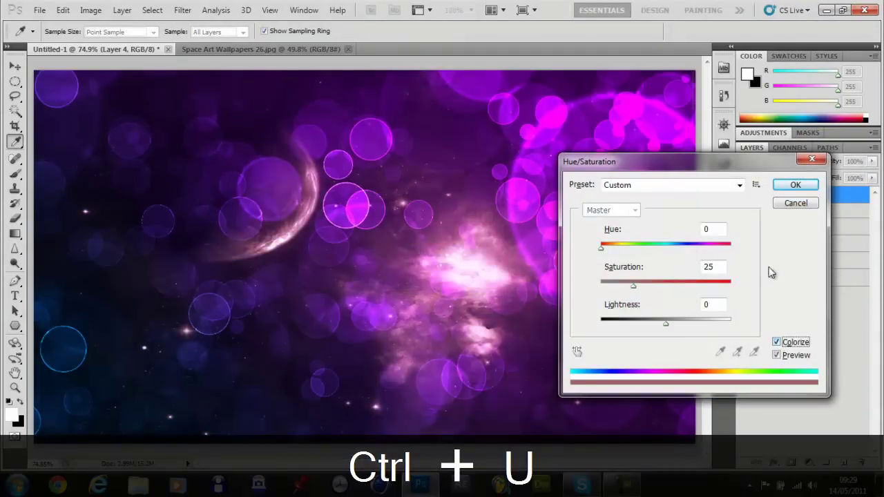
click(694, 249)
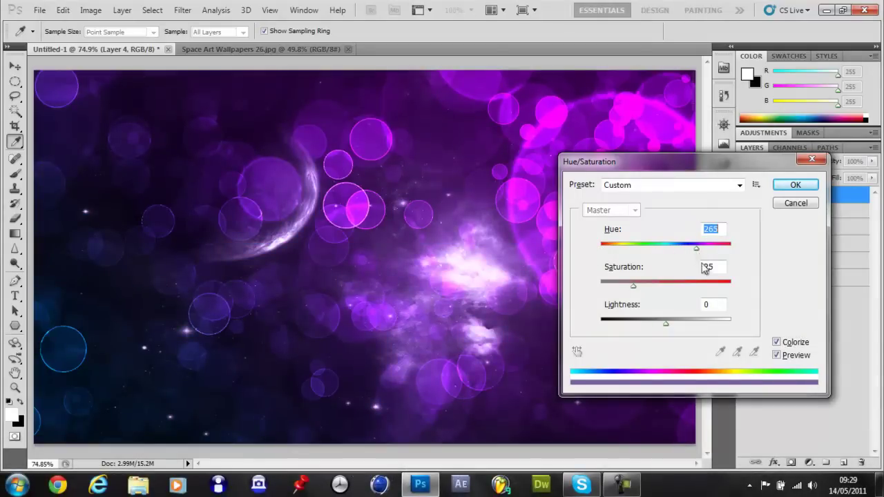
text(75)
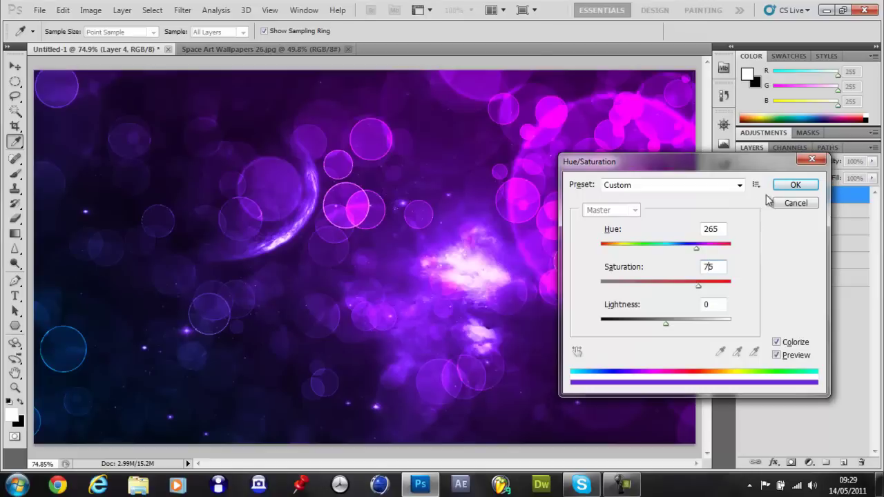
click(784, 185)
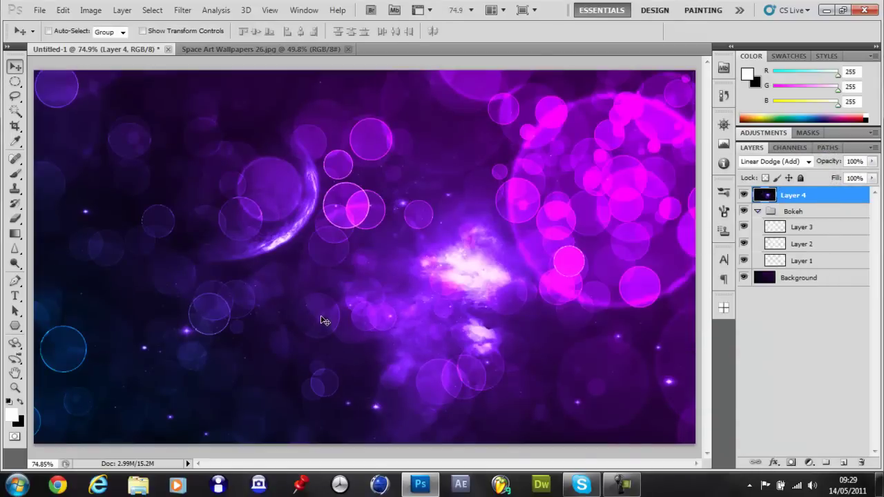
Open the Smoke 3 image from Downloads > 50 Sub Giveaway > Screenshots
key(ctrl+o)
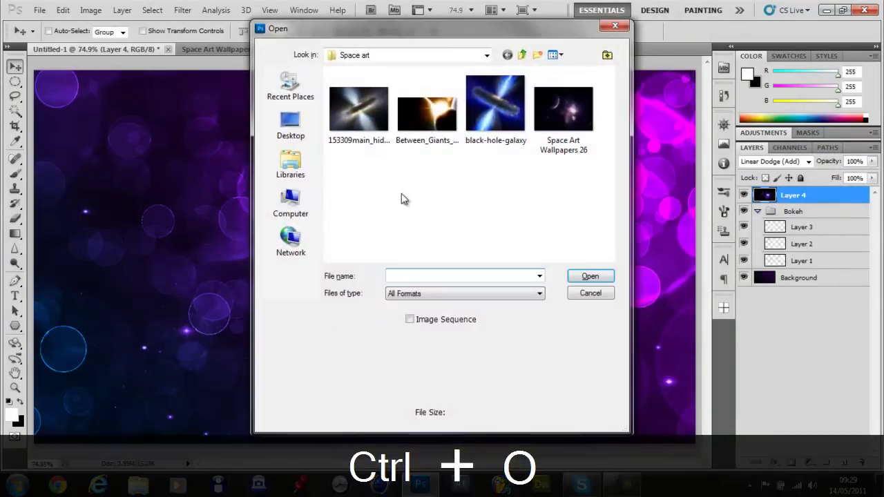
click(389, 55)
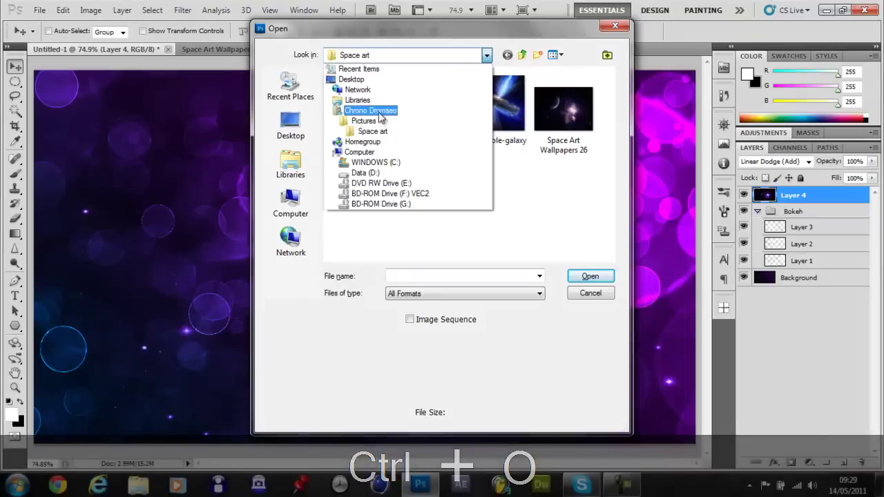
click(379, 119)
double_click(447, 95)
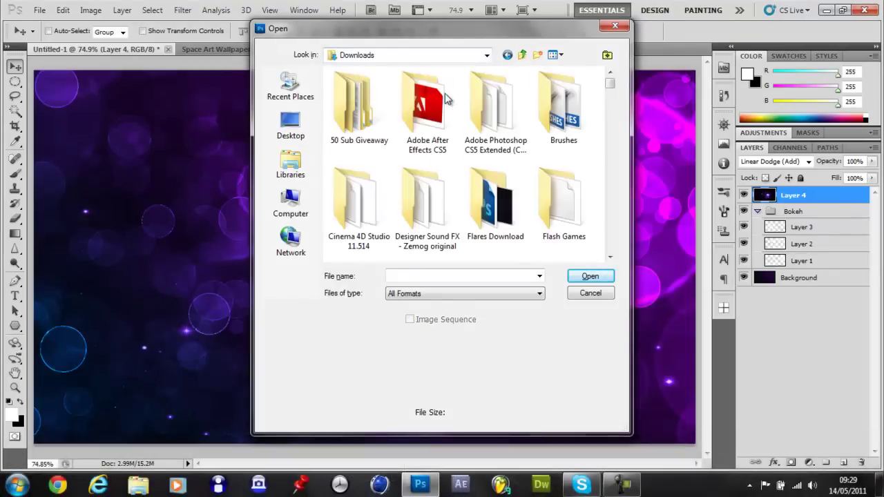
double_click(361, 140)
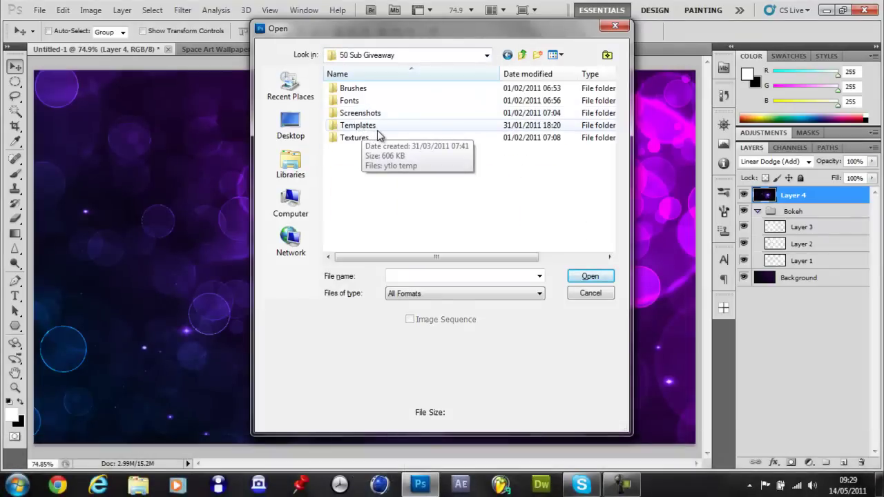
double_click(379, 114)
scroll(452, 183, down, 5)
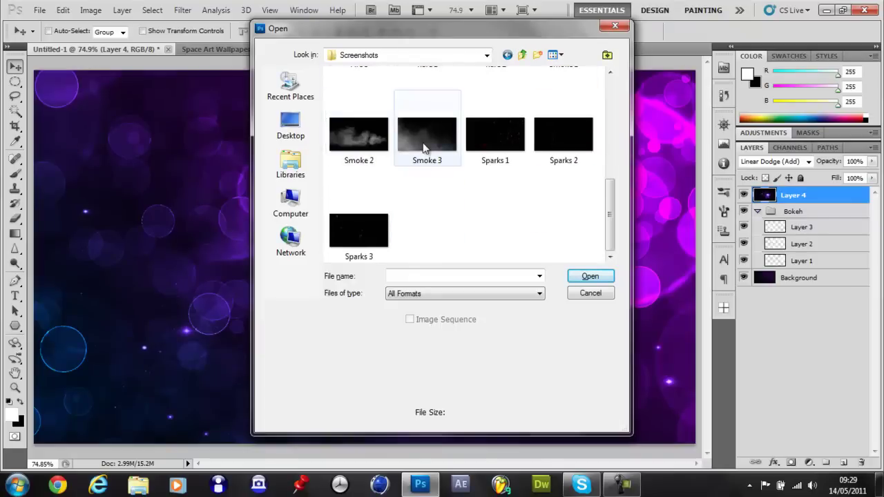
double_click(424, 147)
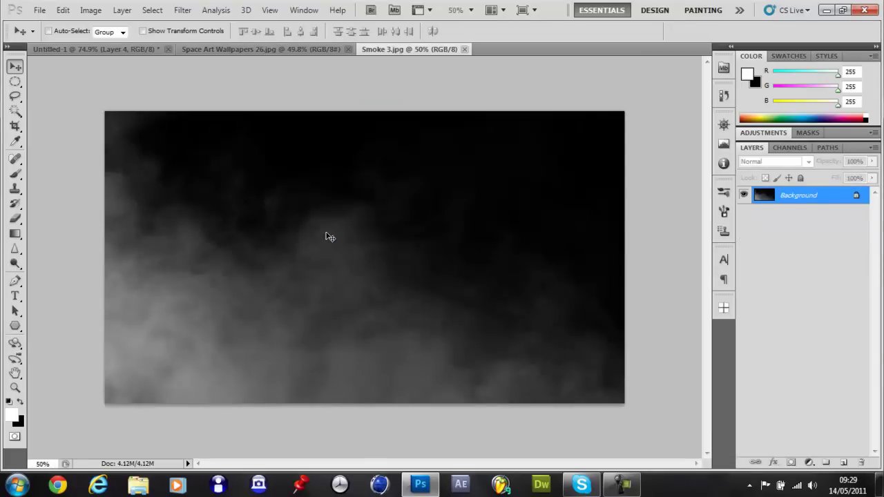
Paste the smoke into Untitled-1, move it toward the bottom and scale it to 85%
click(127, 48)
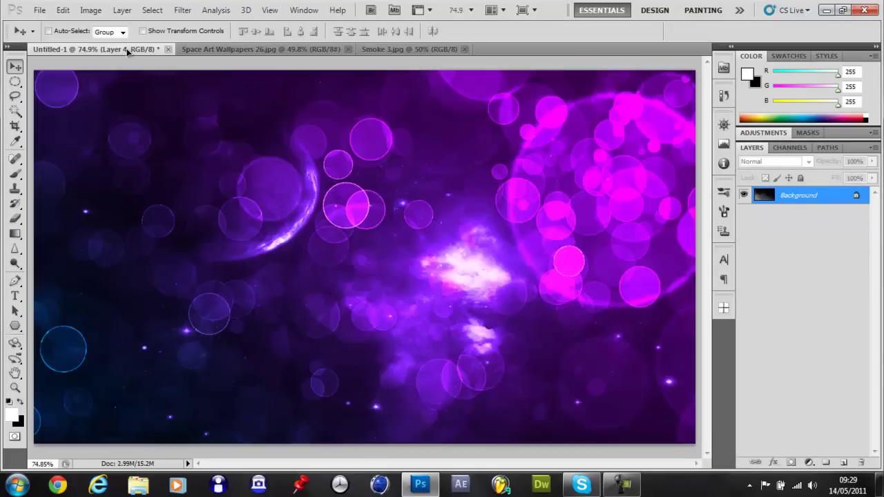
key(ctrl+v)
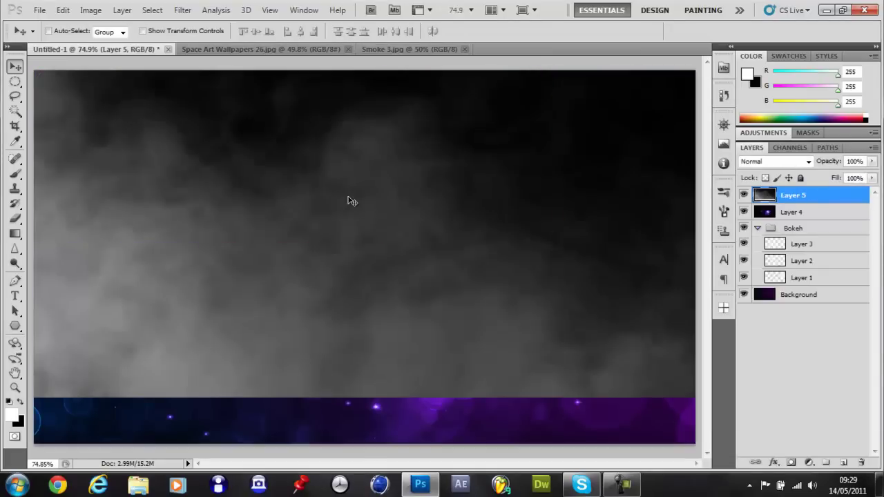
key(ctrl+t)
scroll(348, 200, down, 4)
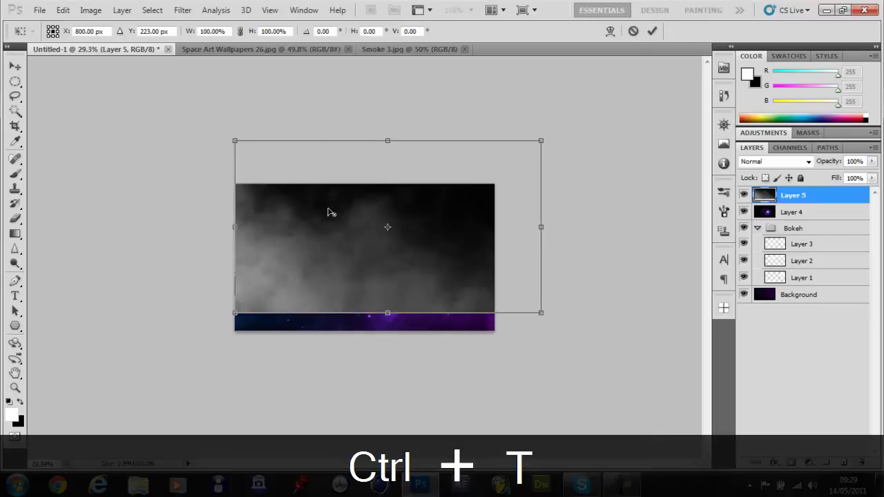
drag(306, 246, 308, 271)
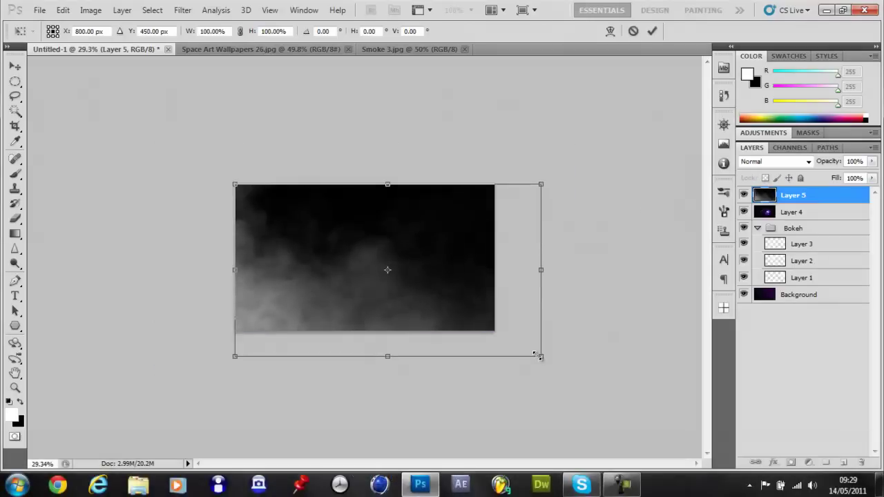
drag(540, 357, 493, 330)
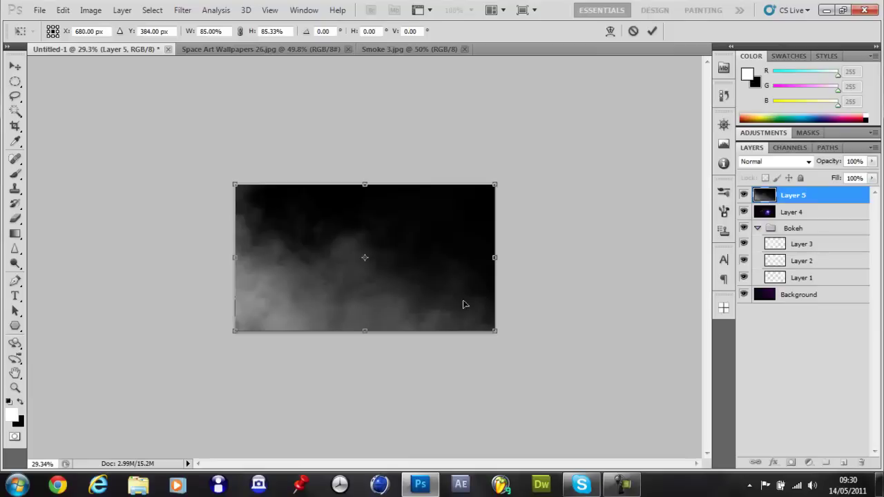
key(Return)
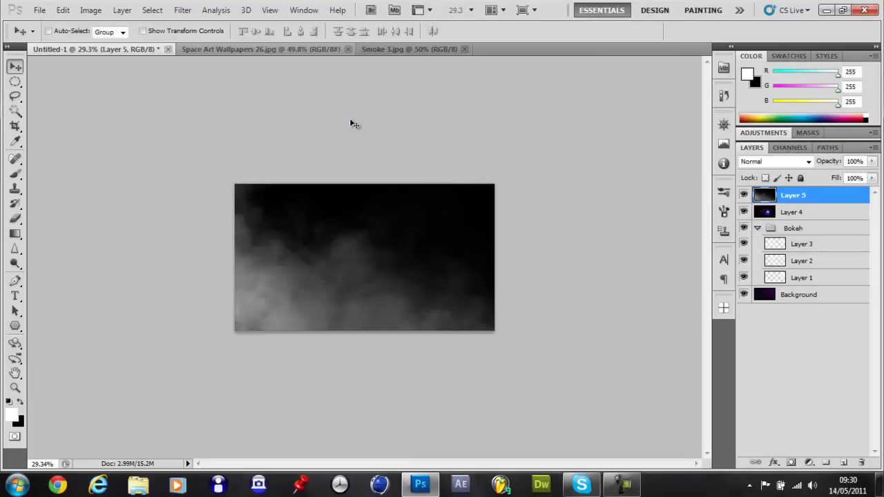
Flip the smoke layer upside down by setting its height to -100%
key(ctrl+t)
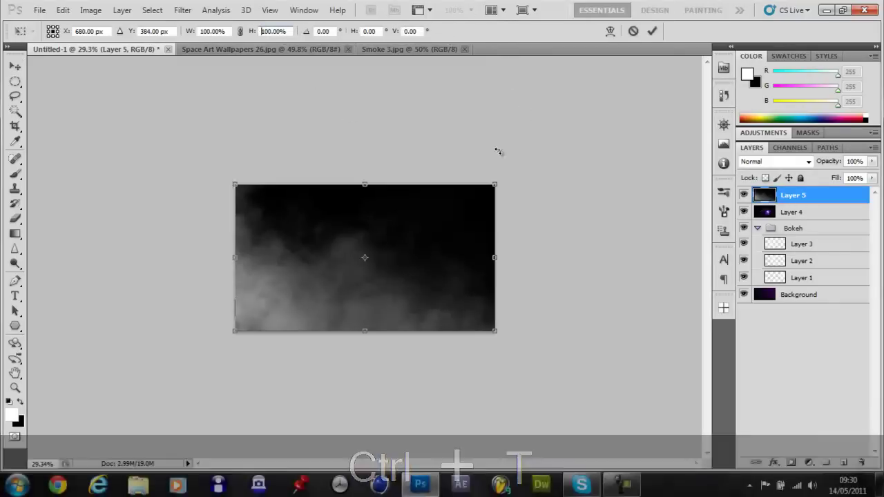
text(-100)
key(Return)
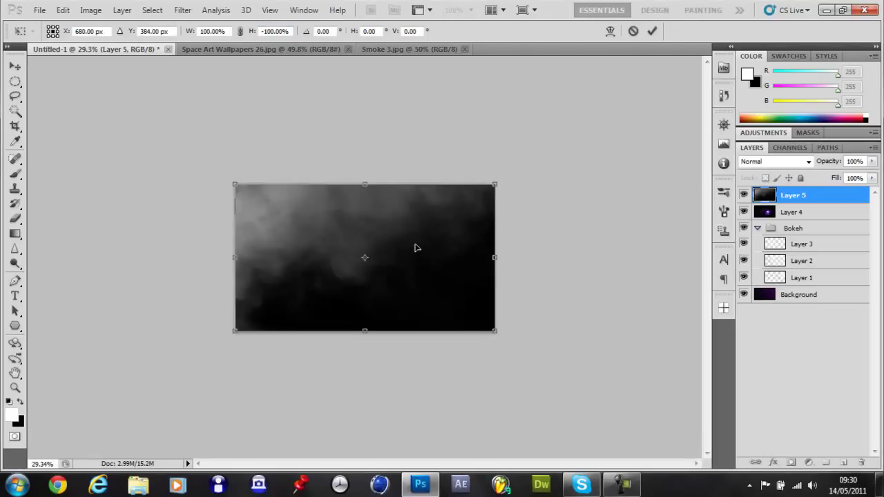
key(Return)
Set the smoke layer's blend mode to Linear Dodge (Add) and fit the image on screen
click(806, 163)
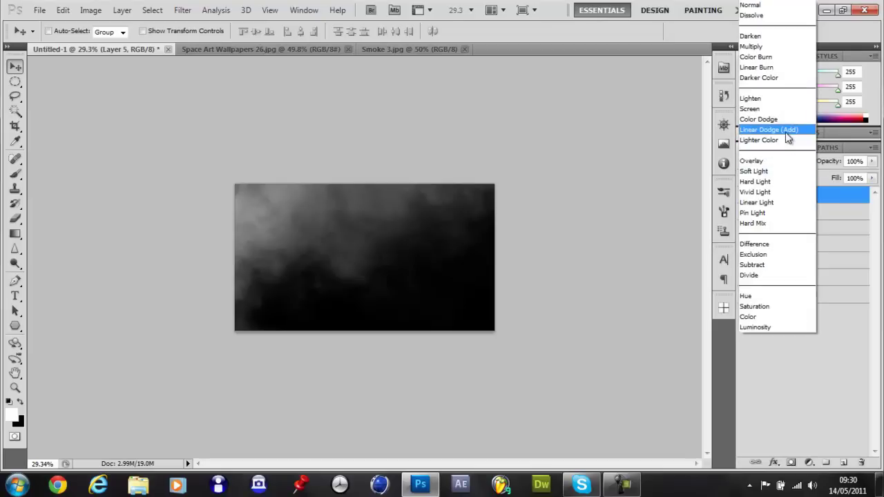
click(753, 109)
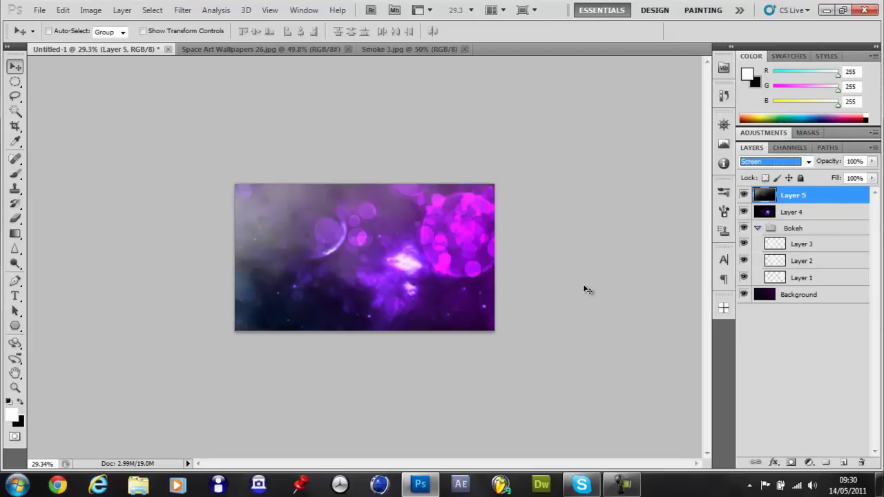
key(Down)
key(Down)
key(ctrl+0)
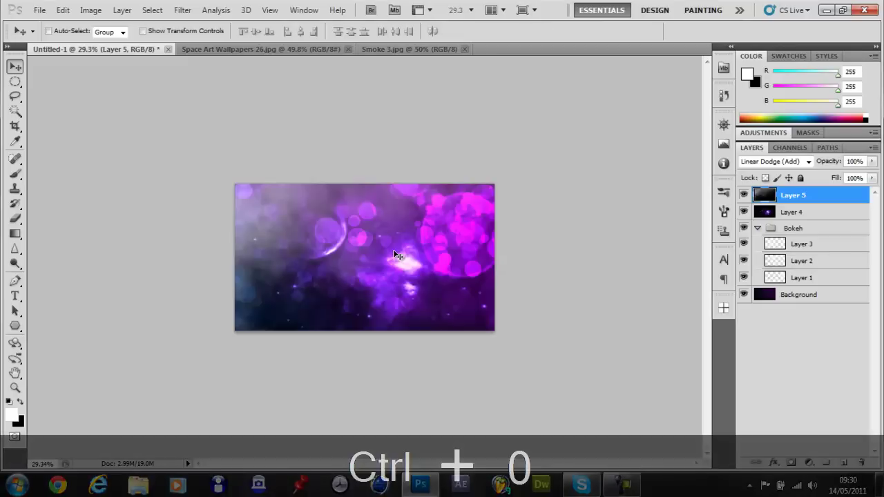
Add an empty Layer 6 and close the Smoke 3 and space art source images
click(844, 463)
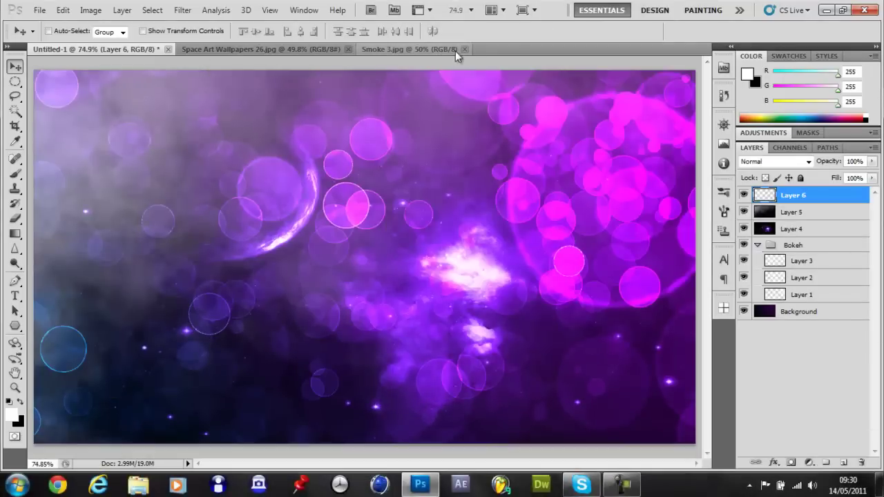
click(464, 50)
click(348, 49)
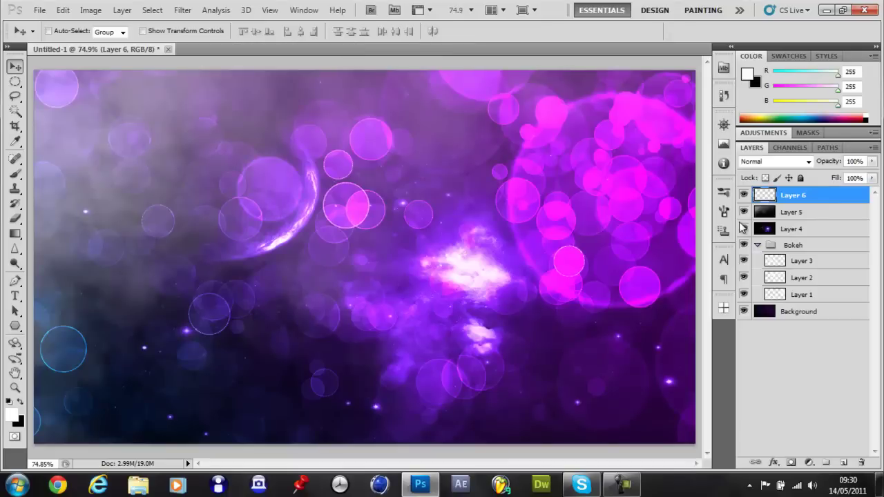
Delete the empty layer and open the Flare 1 image
key(Delete)
key(ctrl+o)
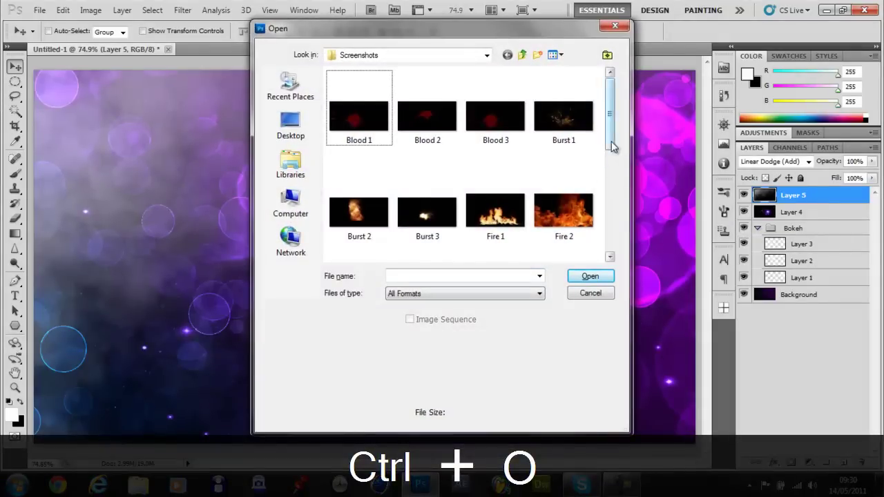
drag(612, 146, 507, 188)
double_click(419, 155)
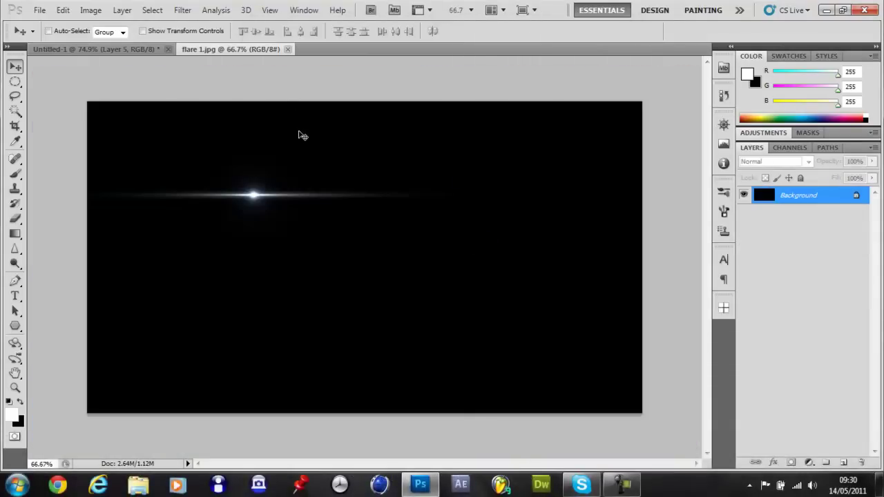
Copy Flare 1 into the composite, enlarge it to fill the canvas, set Linear Dodge (Add), and centre it
drag(121, 50, 337, 214)
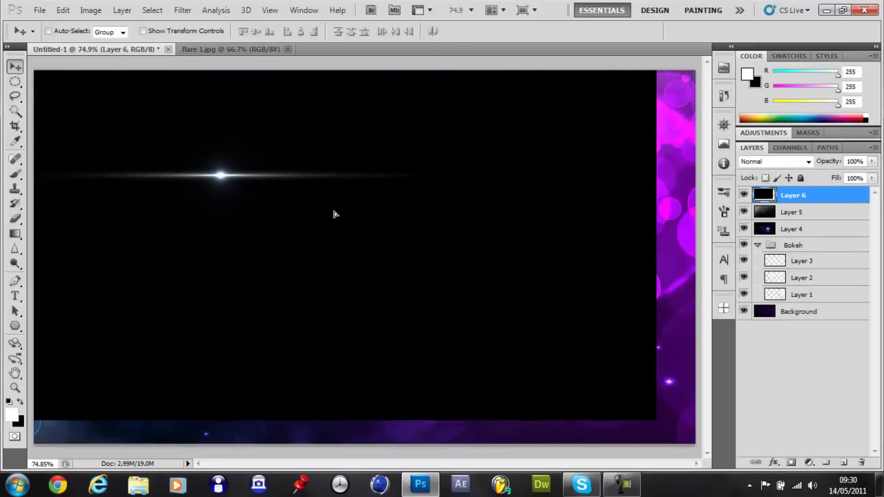
key(ctrl+t)
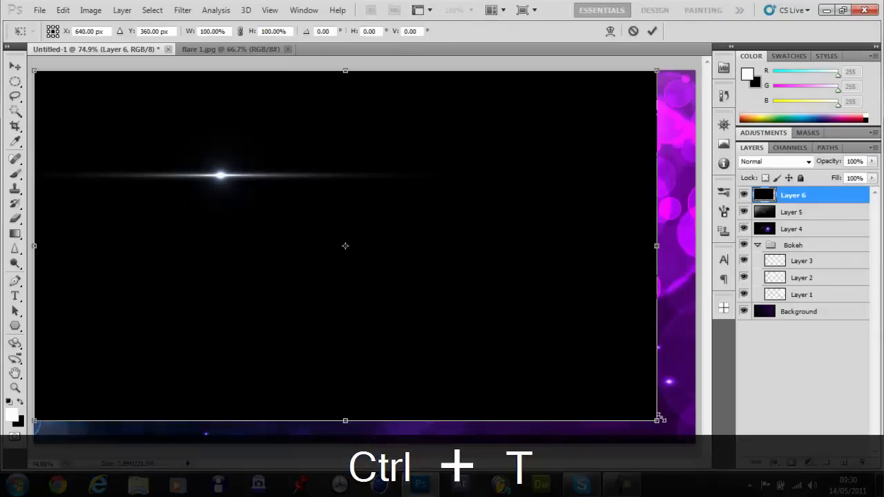
drag(659, 418, 696, 442)
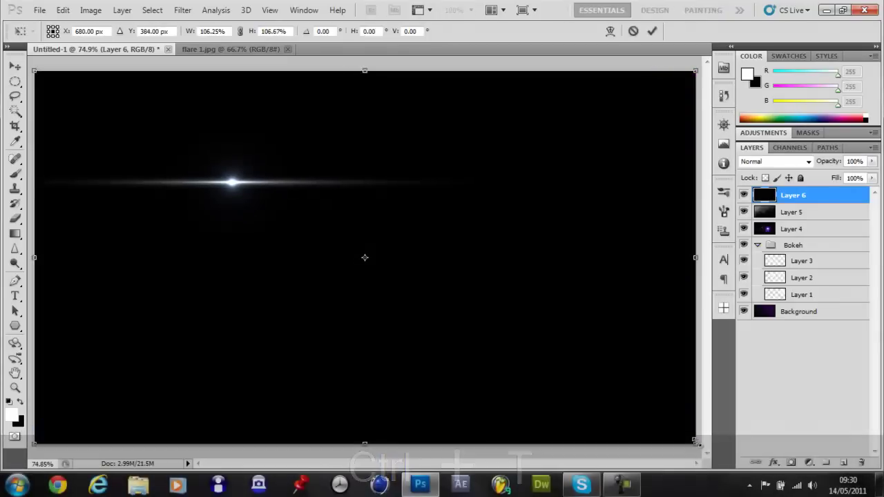
key(Return)
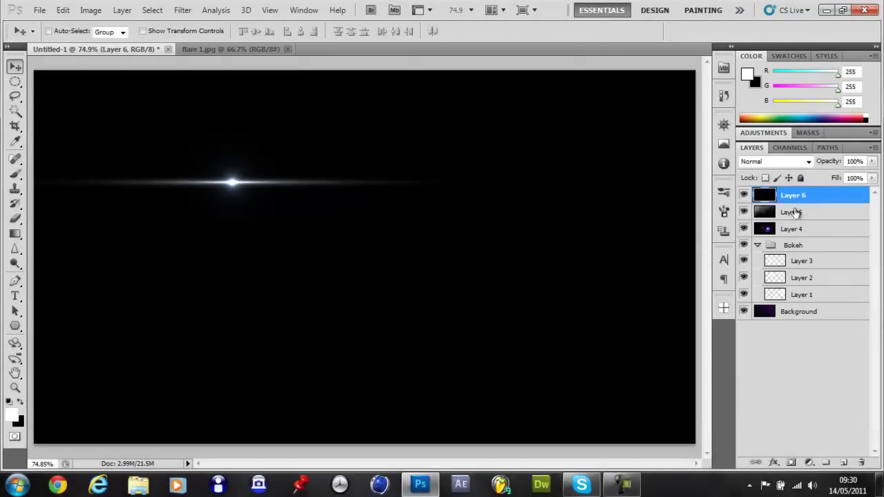
click(786, 163)
click(774, 128)
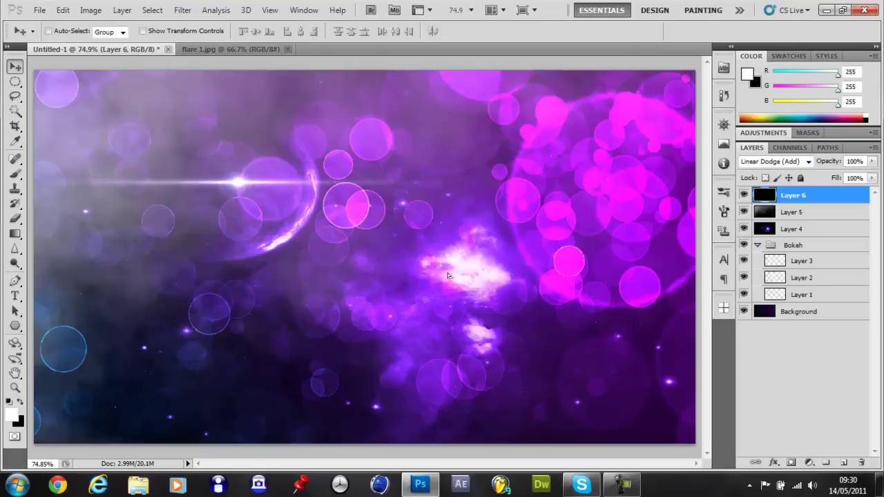
drag(284, 183, 519, 274)
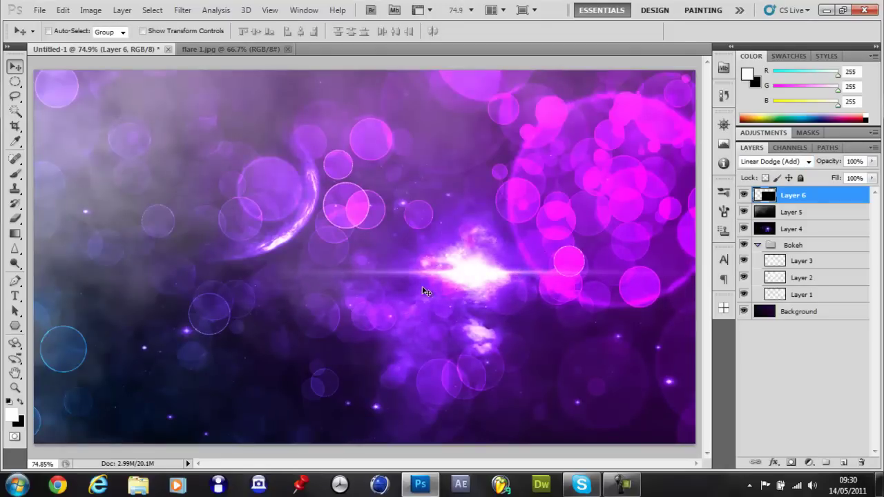
key(ctrl+o)
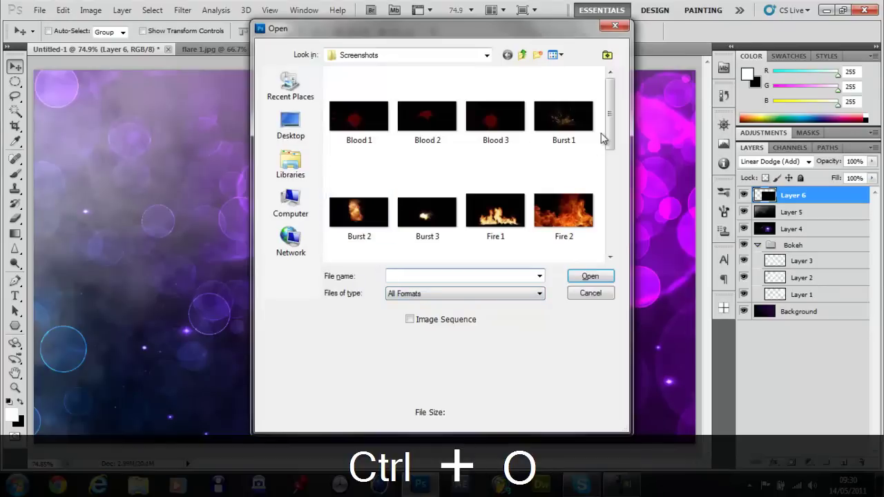
scroll(601, 132, down, 3)
Copy the blue Flare 2 image into the composite as Layer 7 and reposition it
double_click(484, 198)
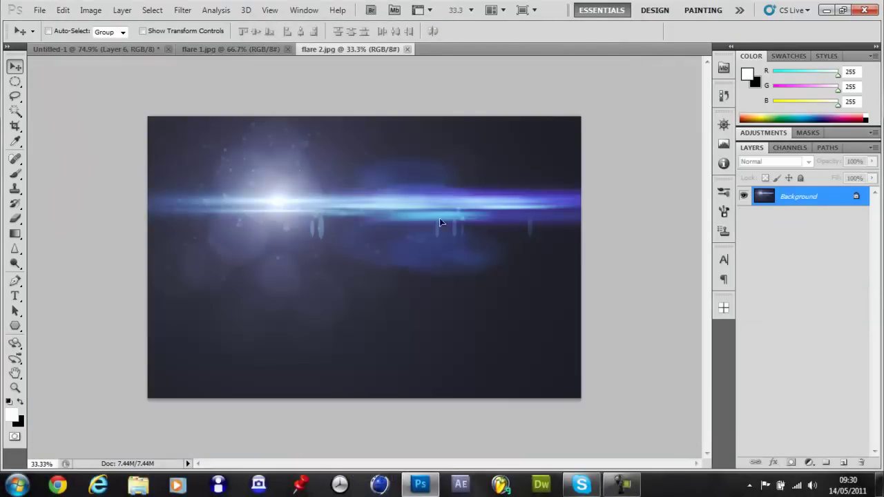
drag(135, 47, 612, 274)
key(ctrl+t)
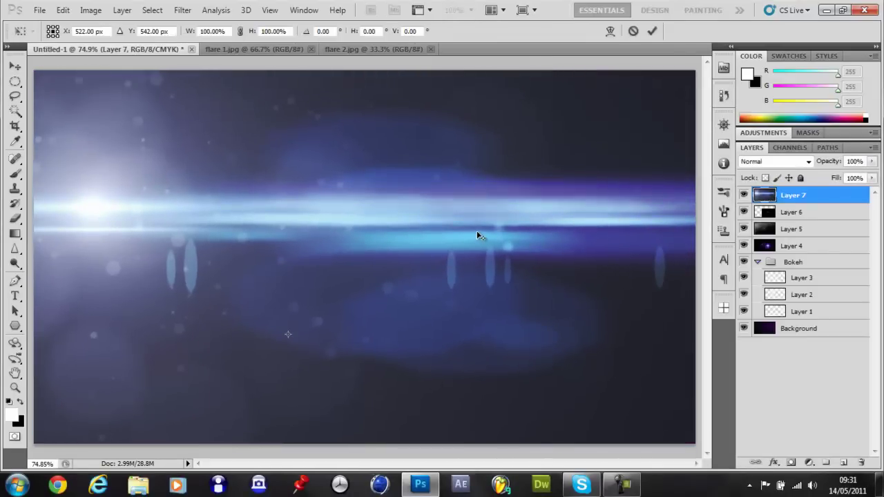
key(ctrl+0)
key(ctrl+minus)
drag(464, 240, 424, 255)
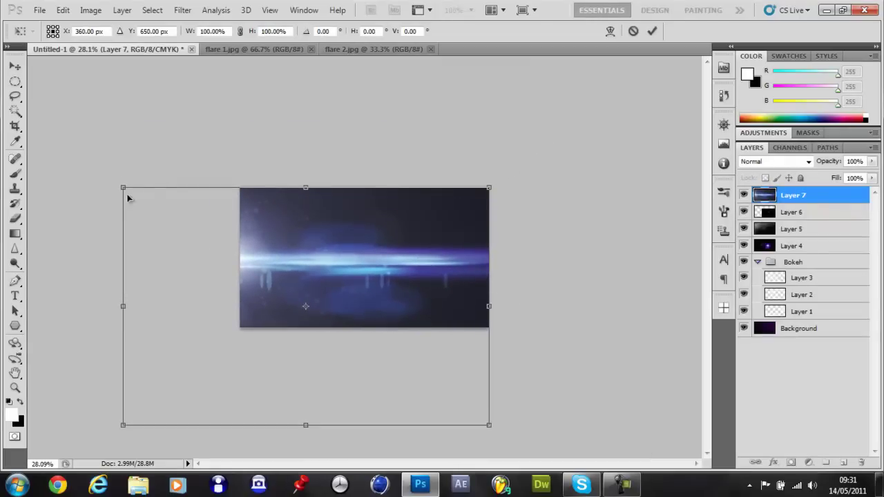
drag(288, 248, 320, 251)
key(ctrl+z)
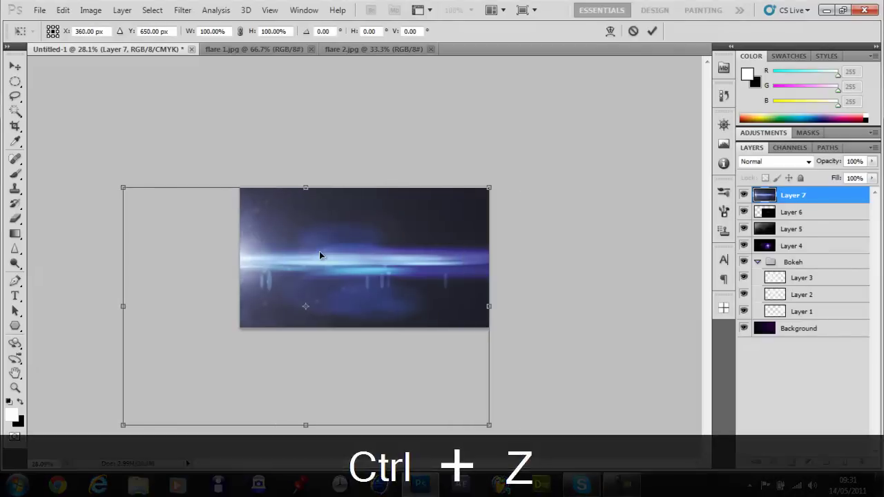
key(Return)
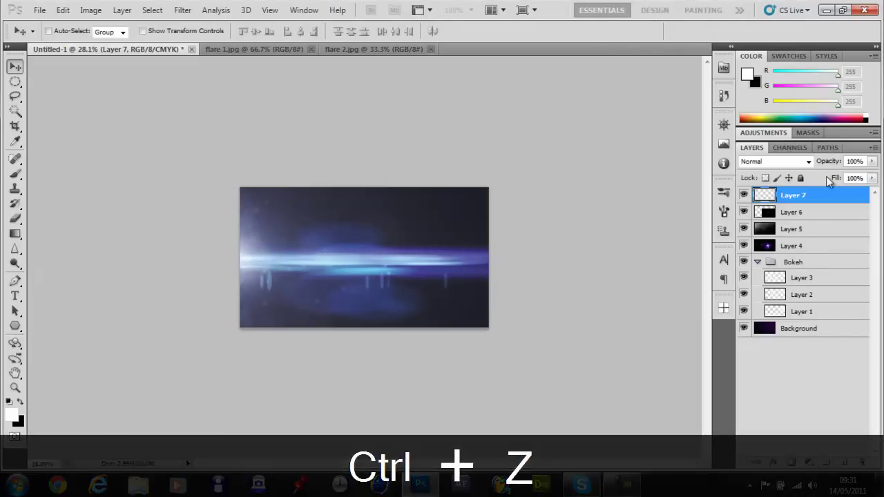
click(805, 161)
Set Layer 7 to Linear Dodge (Add), turn off proof colours, and shift it so no edges show
click(779, 138)
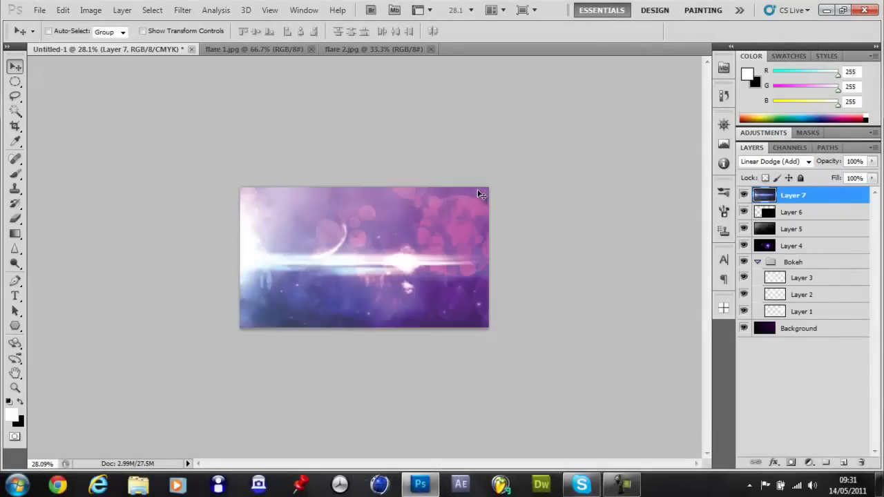
key(ctrl+0)
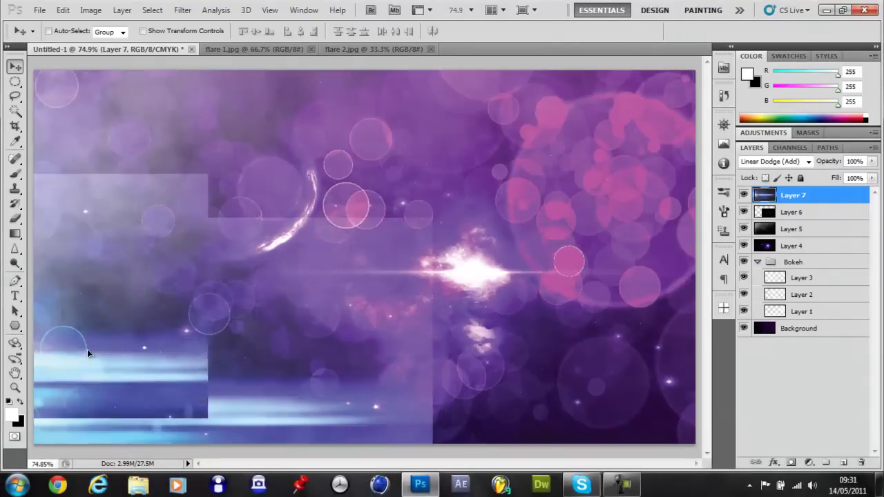
key(ctrl+z)
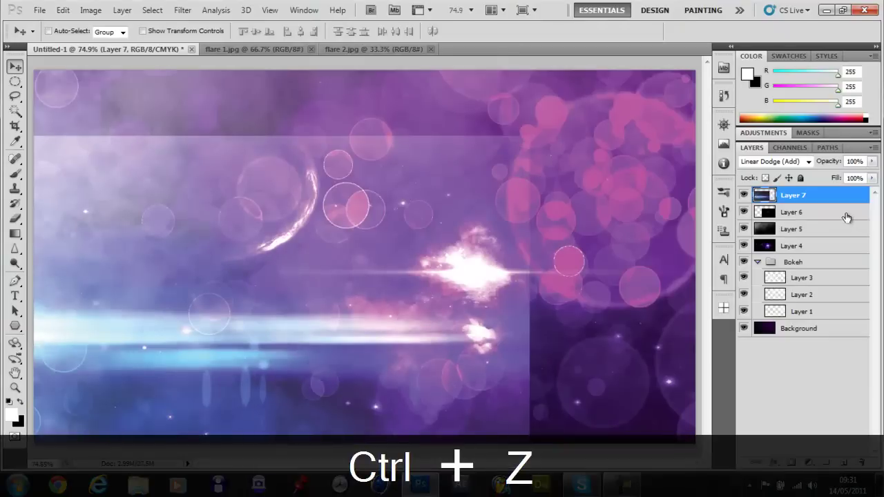
key(ctrl+y)
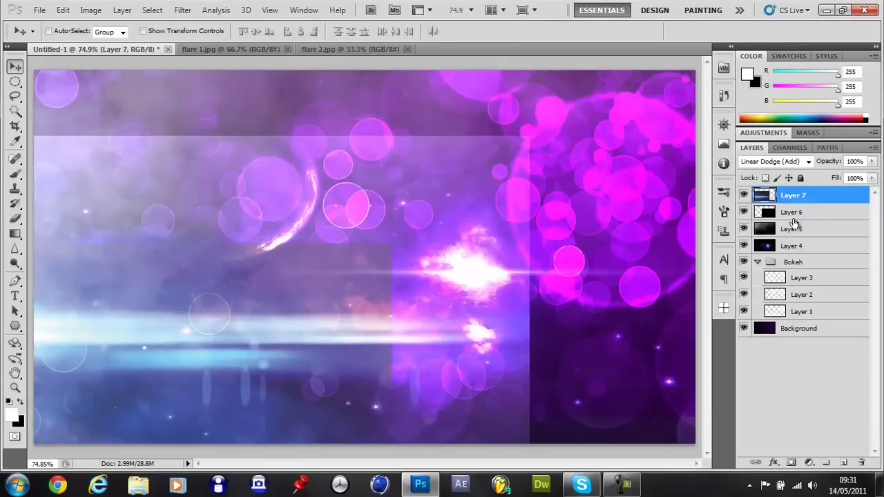
drag(435, 323, 581, 274)
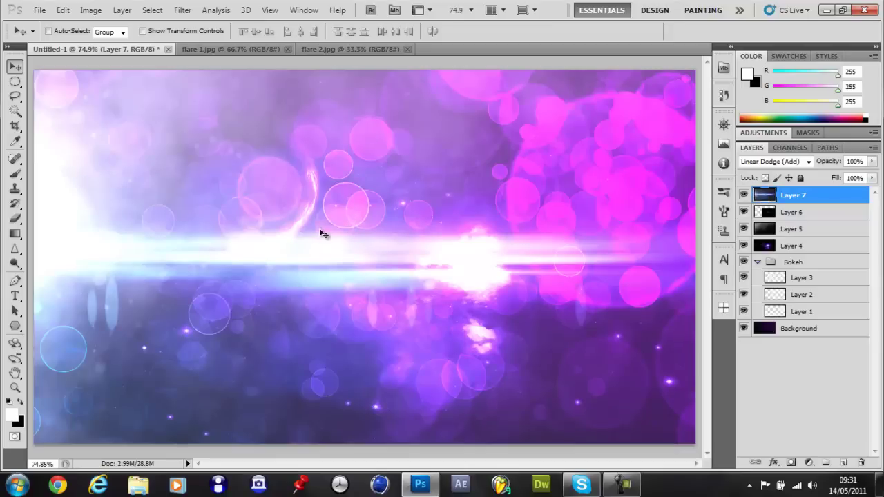
key(ctrl+o)
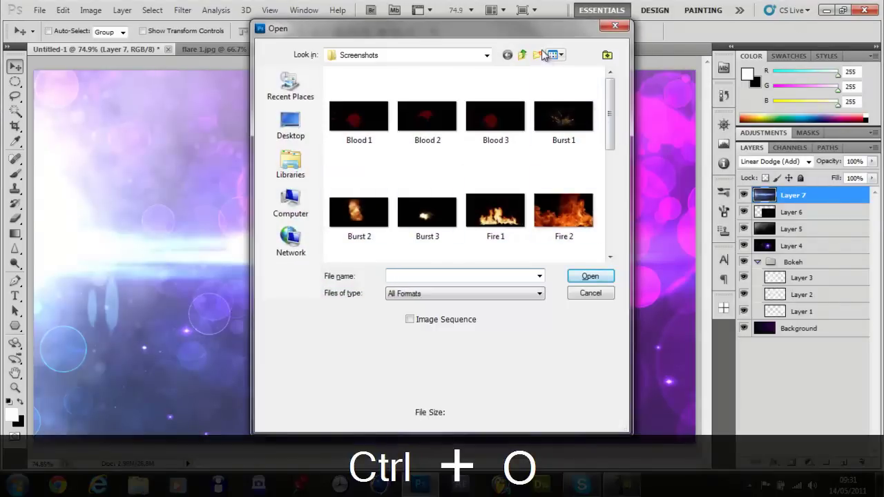
Open the Sparks 3 image and copy it into the composite
drag(611, 107, 628, 218)
double_click(359, 231)
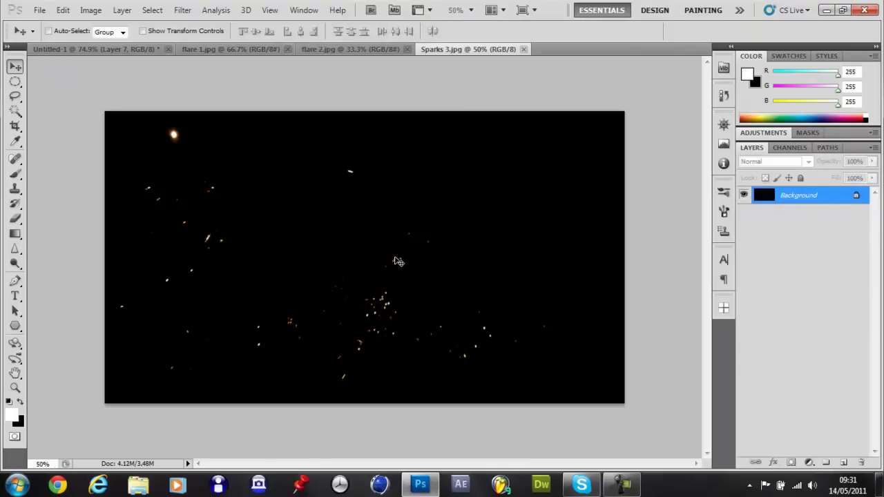
drag(97, 50, 441, 266)
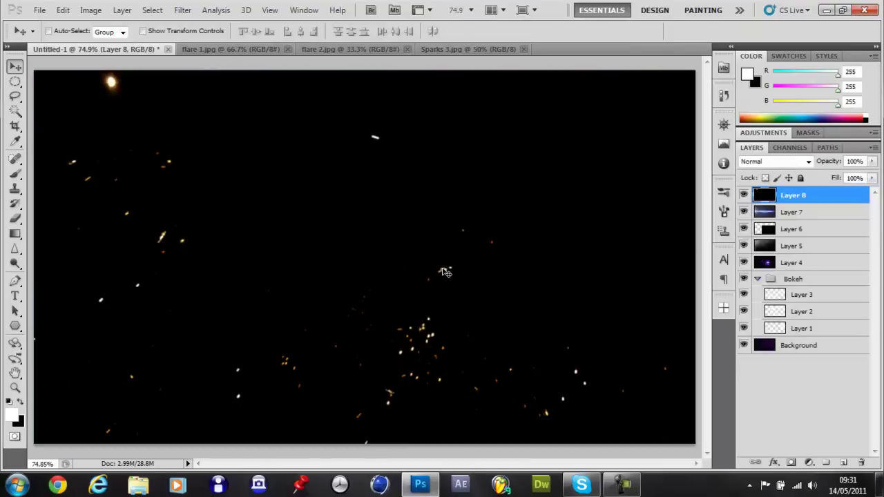
Shrink the sparks layer to fit the canvas, blend it with Linear Dodge (Add), and close flare 1.jpg
key(ctrl+t)
key(ctrl+0)
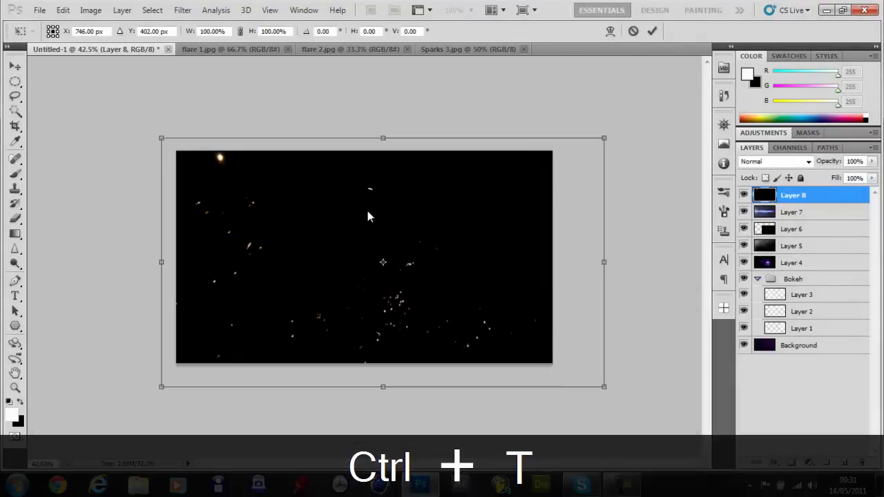
drag(371, 226, 378, 226)
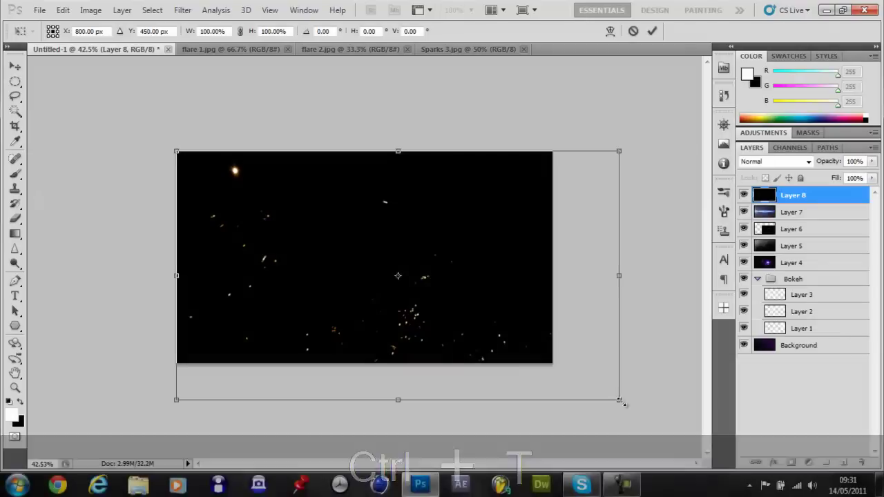
drag(619, 399, 556, 361)
key(Return)
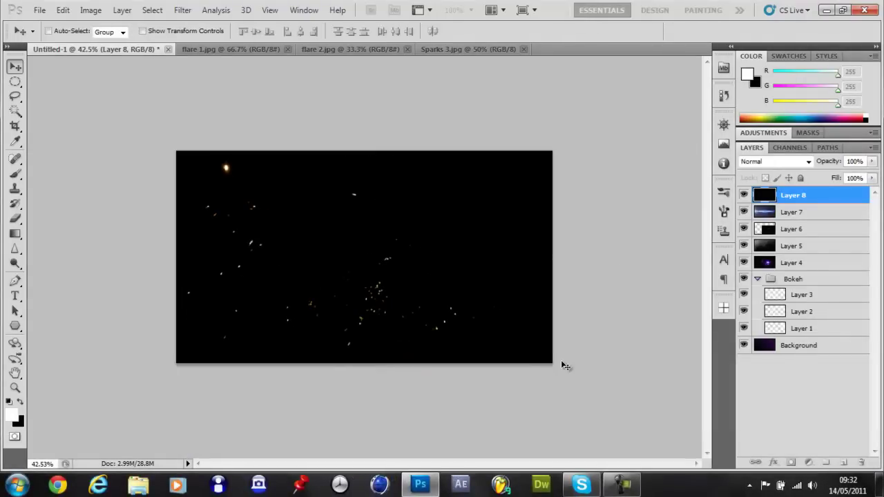
key(ctrl+0)
click(774, 161)
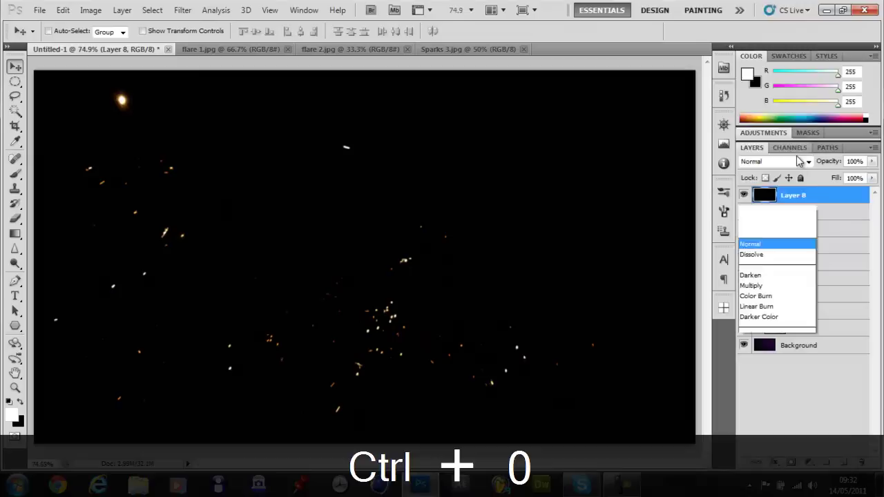
click(778, 138)
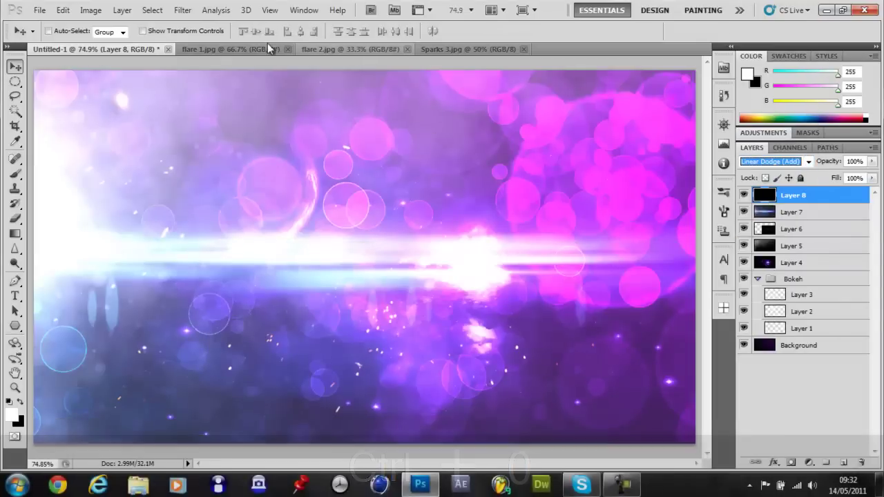
click(287, 49)
Close flare 2.jpg and Sparks 3.jpg, and add a new empty layer above Layer 8
click(288, 50)
click(284, 49)
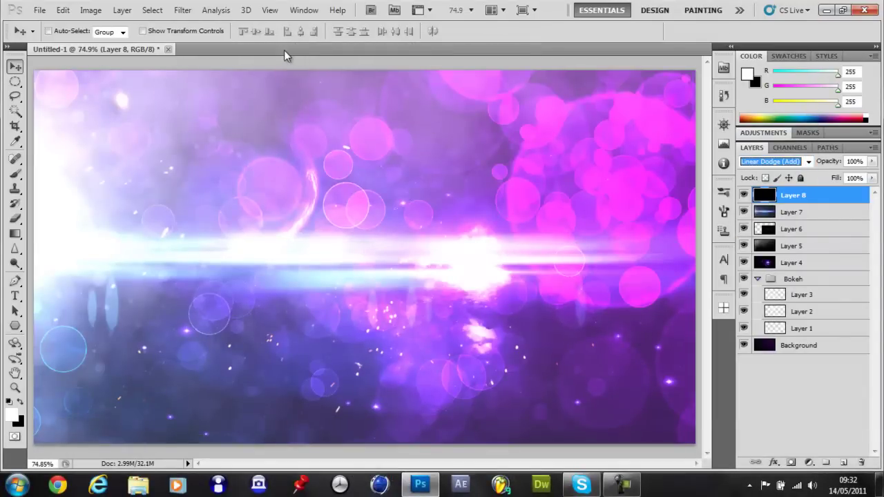
click(843, 462)
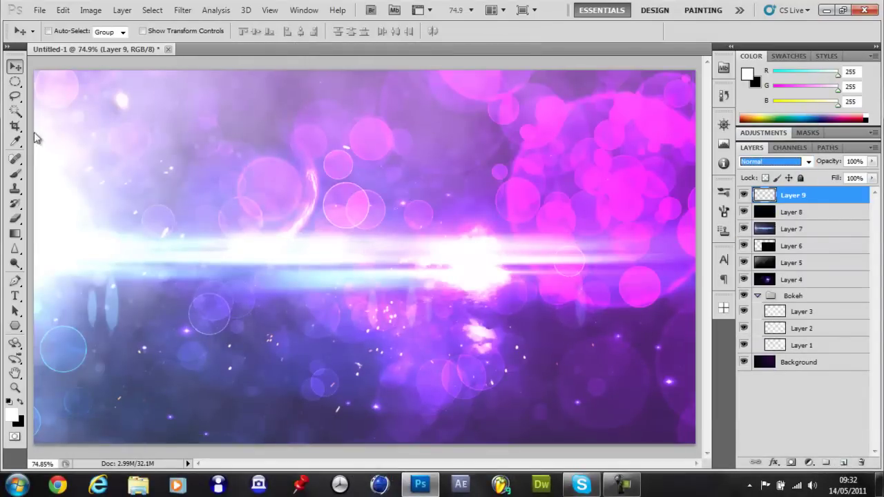
Select the Brush with default black/white colours and a soft round 500 px tip
click(15, 172)
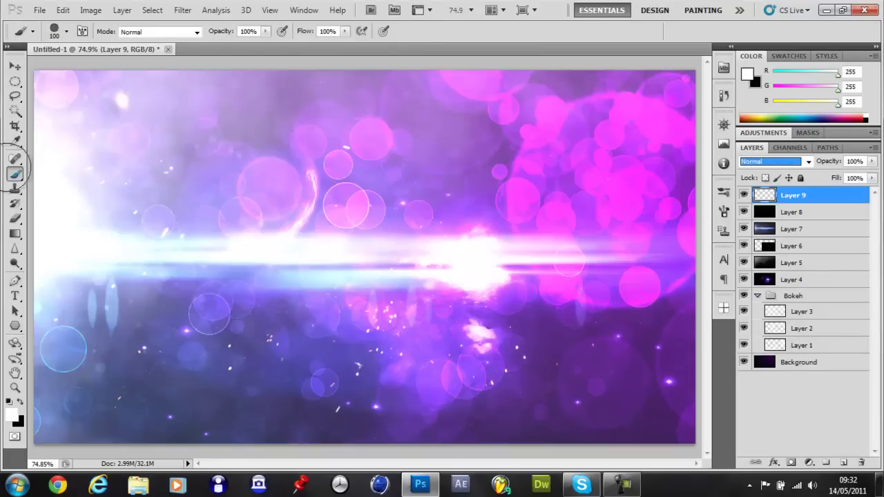
click(9, 404)
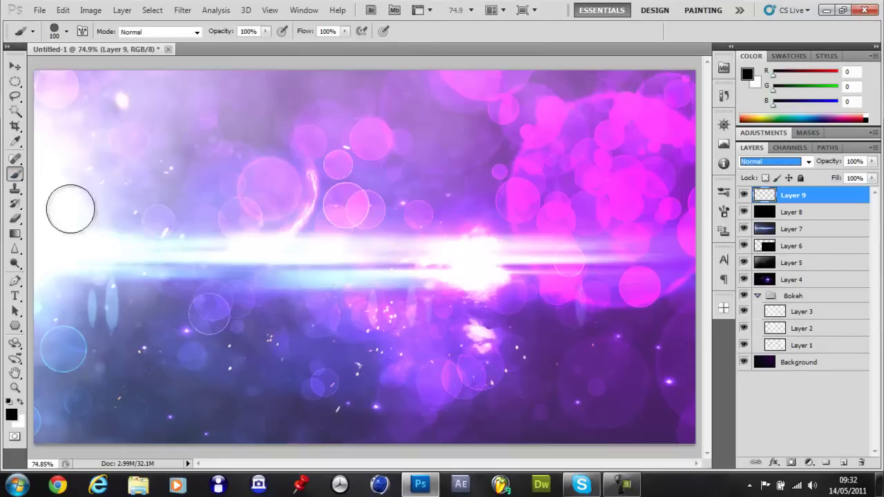
click(67, 31)
click(48, 183)
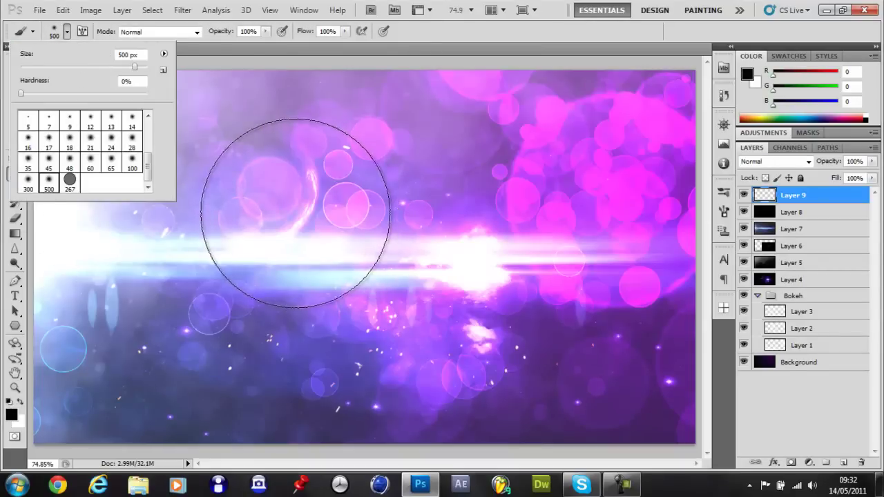
key(Return)
Paint soft black along the top edge, left edge and top-left corner of the canvas
scroll(287, 108, down, 3)
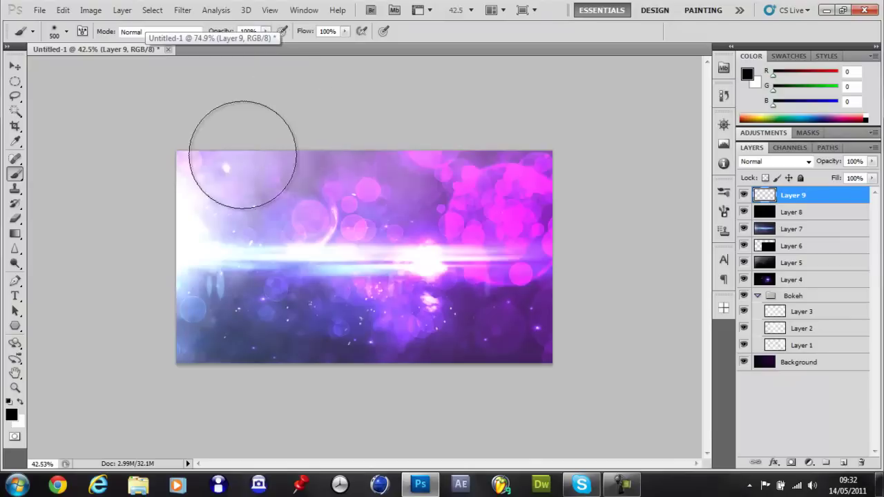
mouse_move(224, 118)
mouse_down()
mouse_move(602, 155)
mouse_move(569, 163)
mouse_move(607, 386)
mouse_move(572, 389)
mouse_move(568, 401)
mouse_move(87, 380)
mouse_move(627, 438)
mouse_move(208, 337)
mouse_move(152, 368)
mouse_up()
drag(153, 65, 166, 207)
key(z)
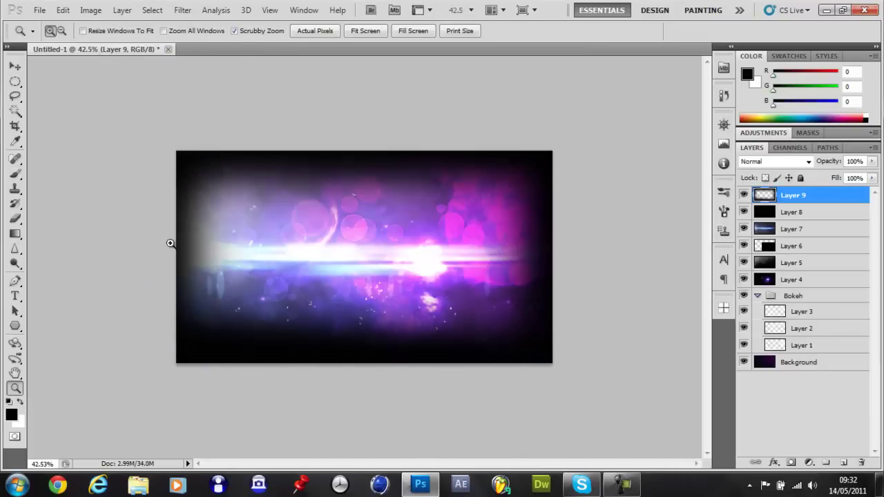
key(ctrl+z)
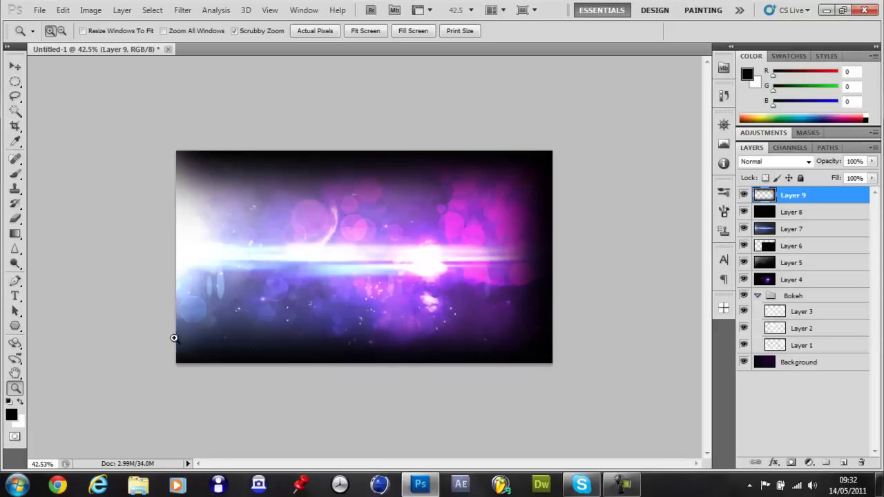
click(16, 173)
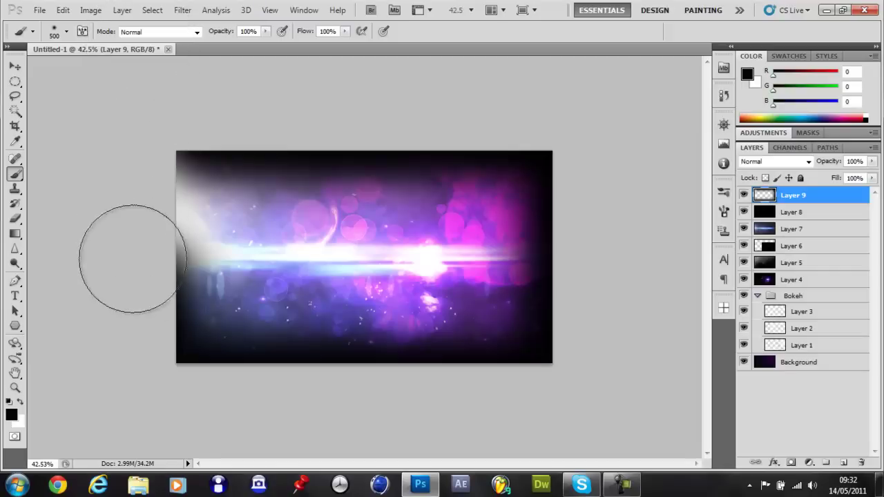
mouse_move(133, 259)
mouse_down()
mouse_move(148, 203)
mouse_move(142, 95)
mouse_move(145, 198)
mouse_up()
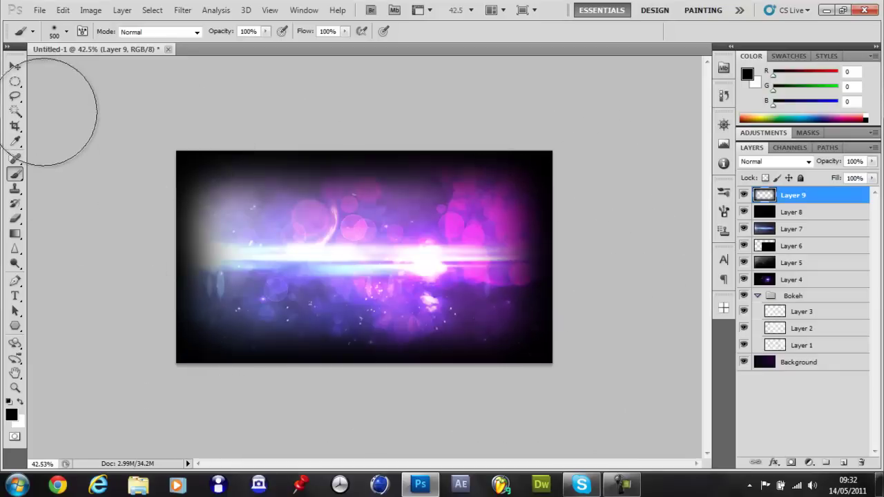
Scale the vignette Layer 9 to 112.5% width and height and commit
key(v)
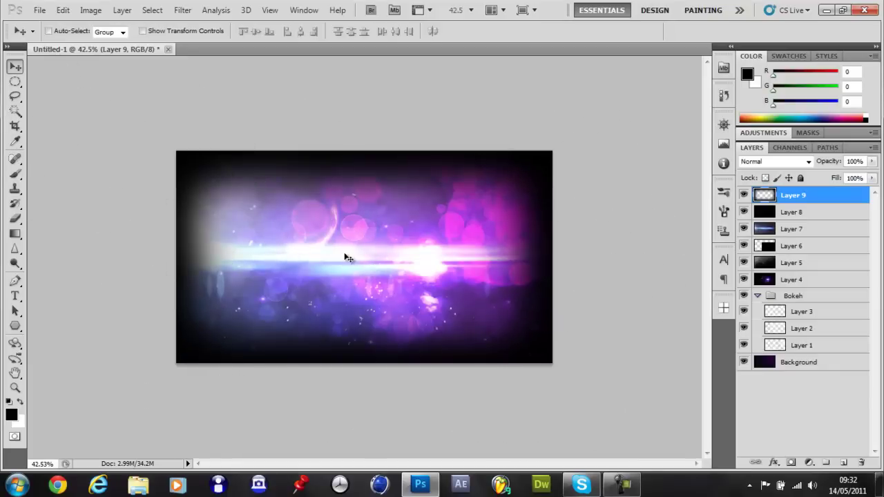
key(ctrl+t)
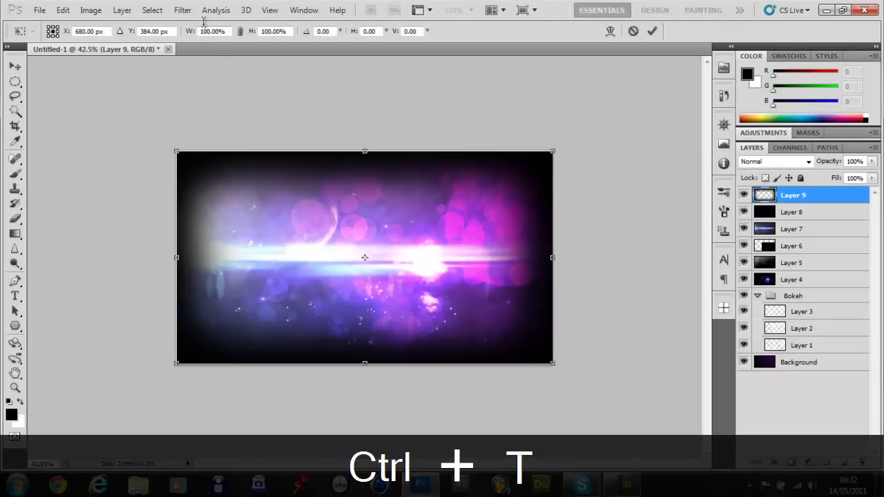
mouse_move(210, 32)
mouse_down()
mouse_move(244, 33)
mouse_move(213, 30)
mouse_up()
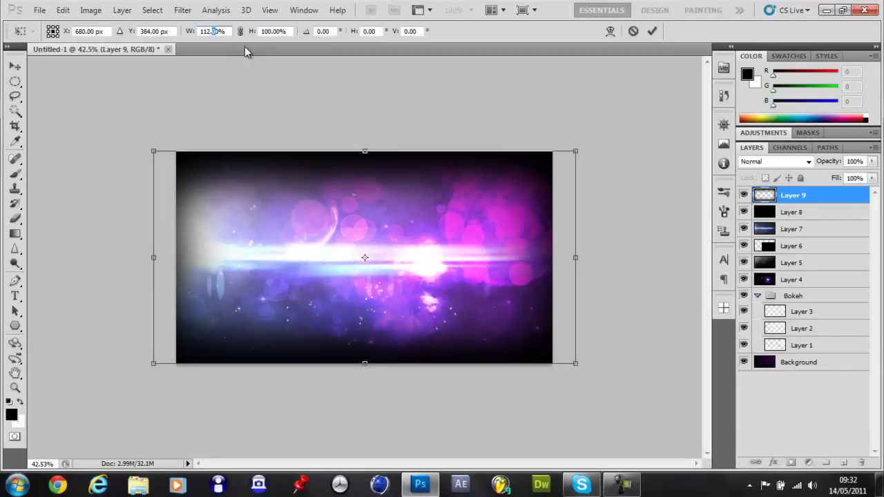
text(5)
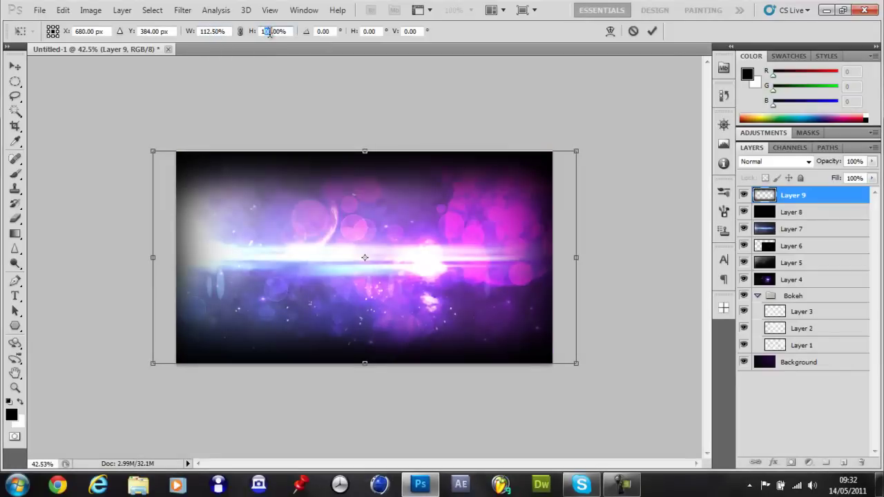
text(12)
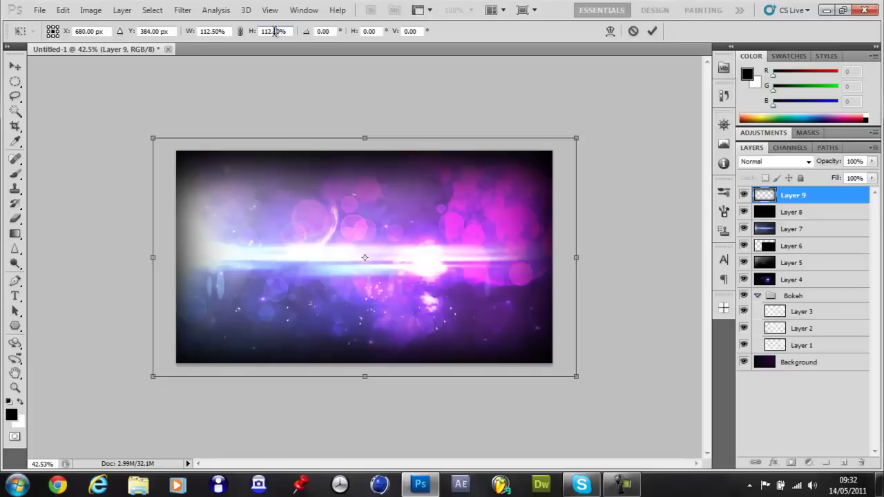
text(5)
key(Return)
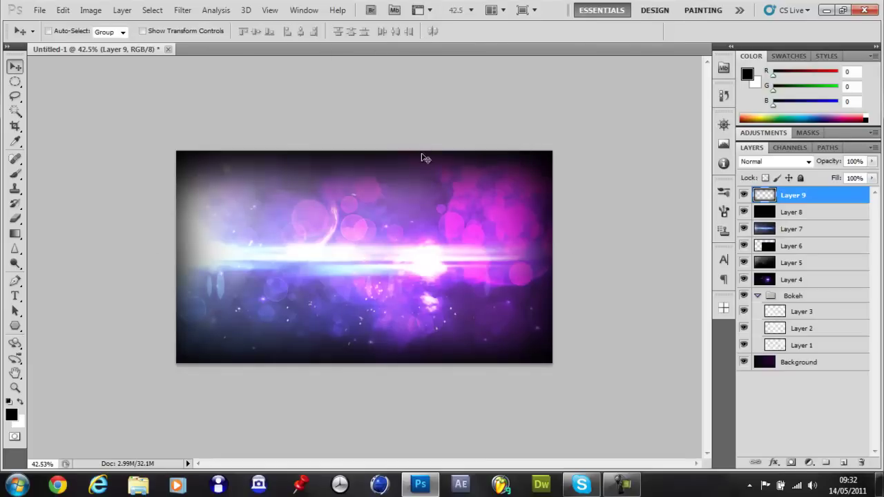
key(ctrl+0)
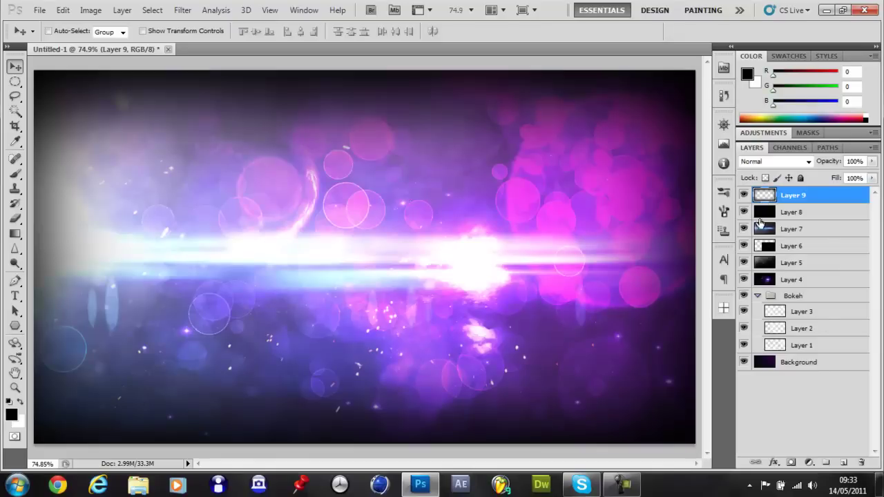
shift+click(813, 284)
key(Delete)
key(ctrl+z)
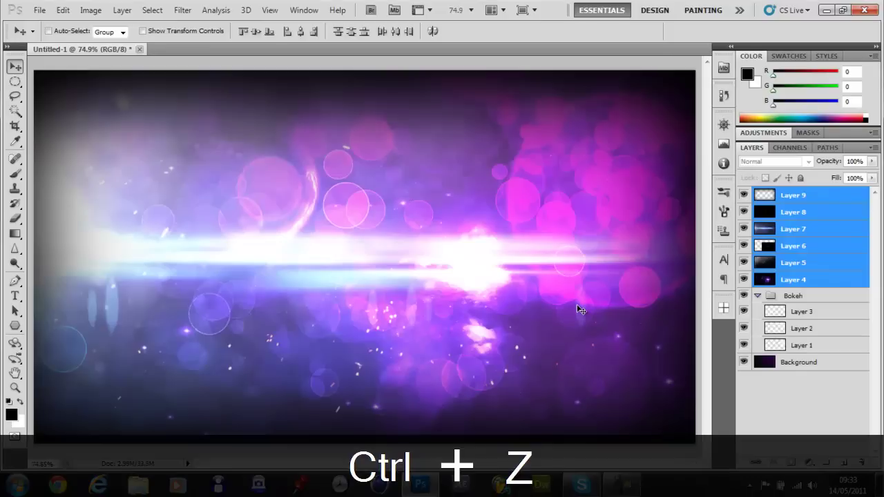
click(846, 195)
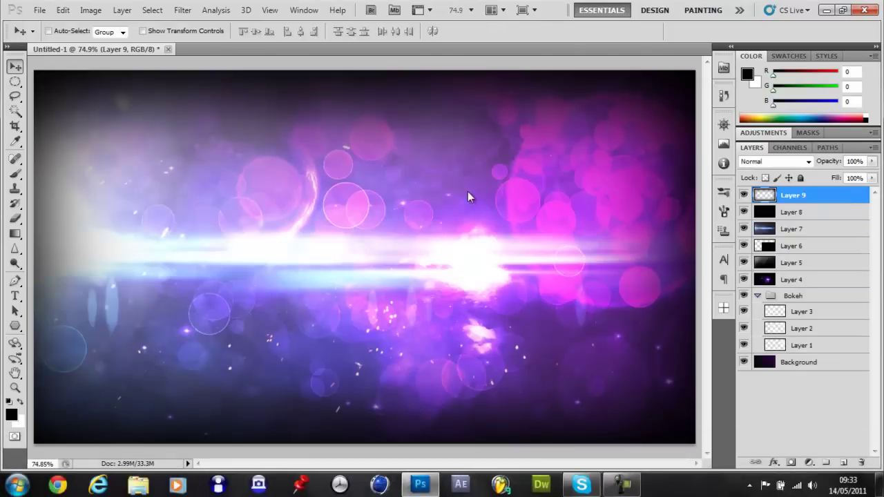
key(ctrl+z)
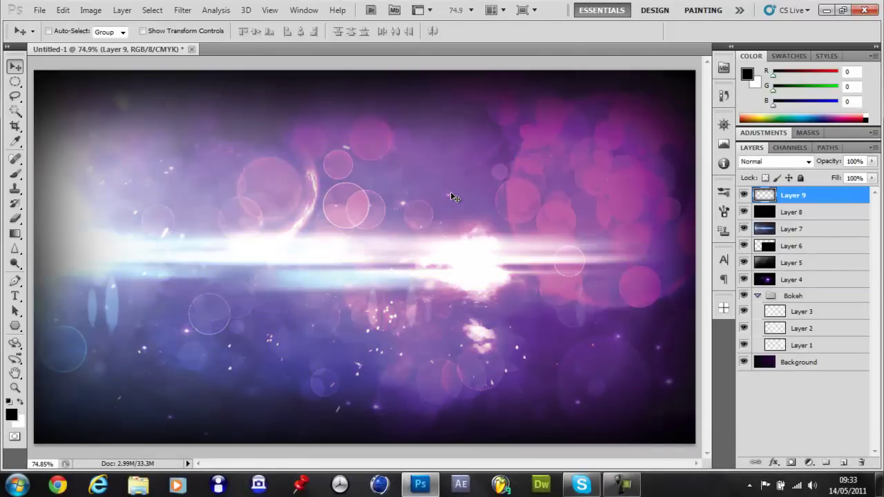
key(ctrl+z)
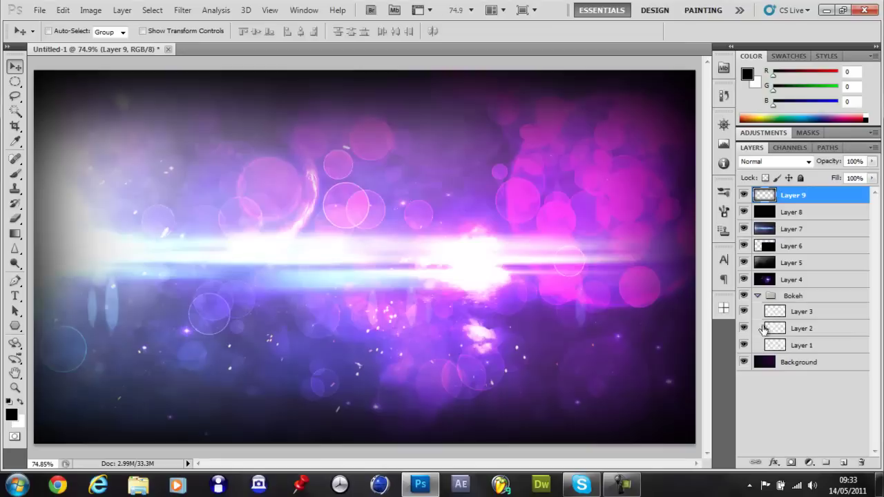
click(623, 483)
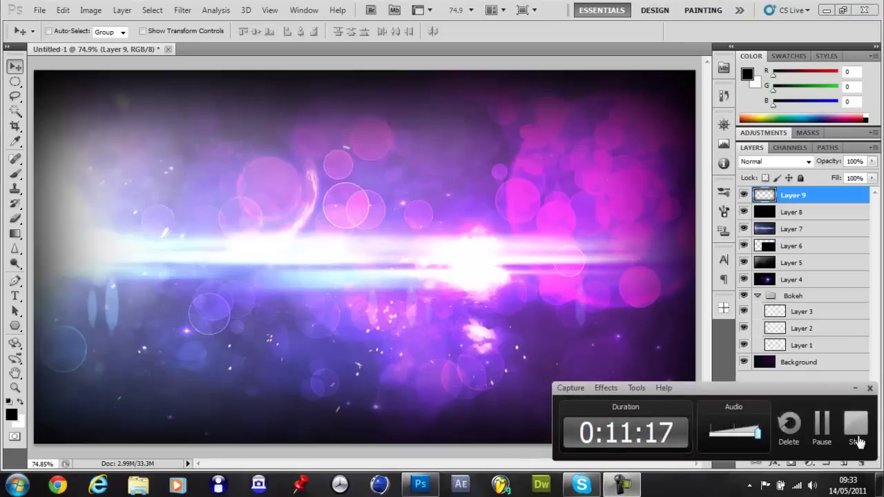